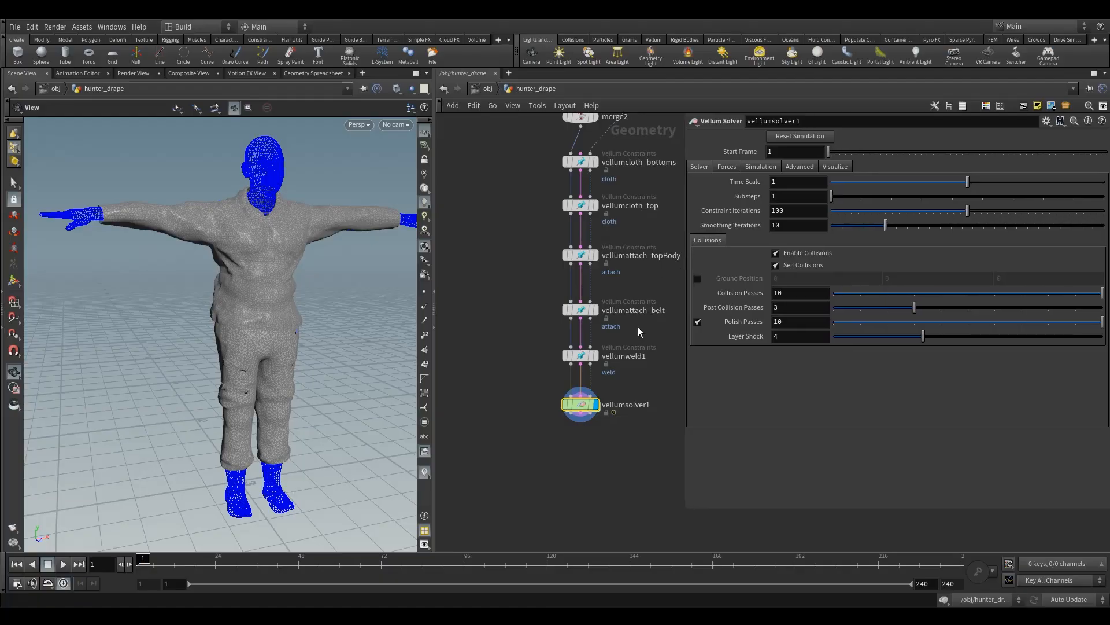
Step: Toggle the Vellum solver's Ground Position on to preview the ground plane, restore it to off, and check the collision toggles
middle_drag(640, 346, 584, 327)
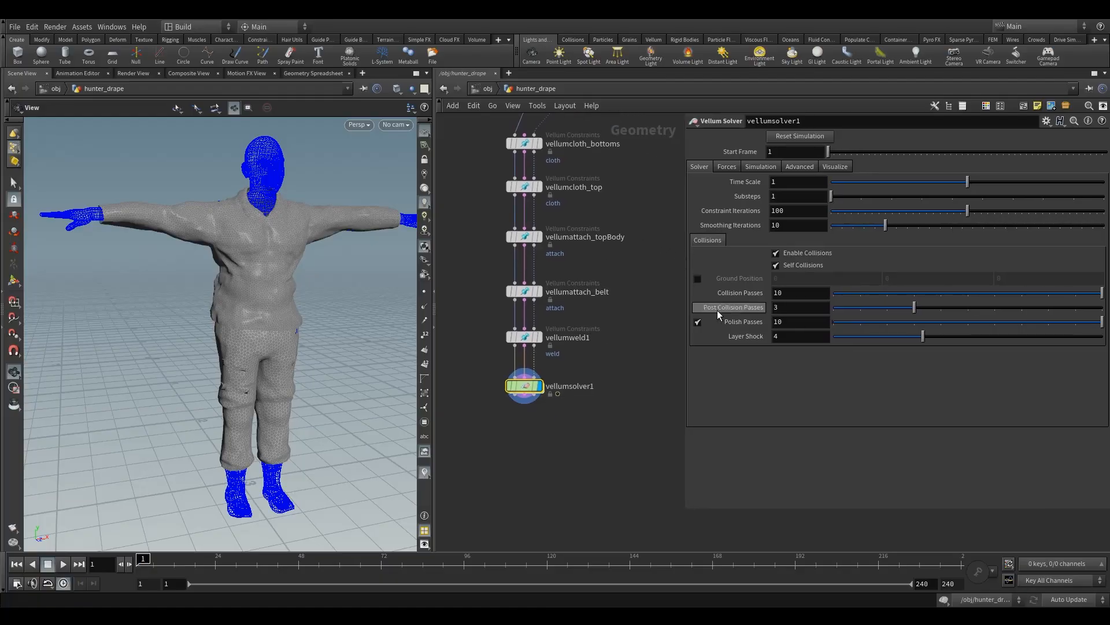
click(698, 279)
mouse_move(317, 421)
mouse_down()
mouse_move(328, 401)
mouse_move(316, 427)
mouse_up()
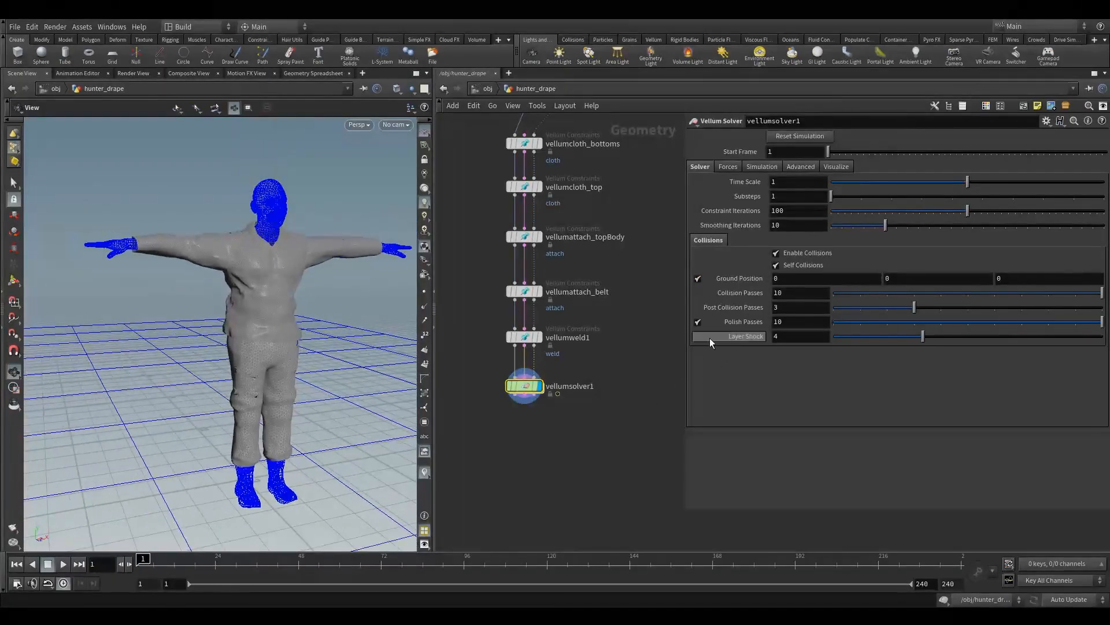
click(699, 280)
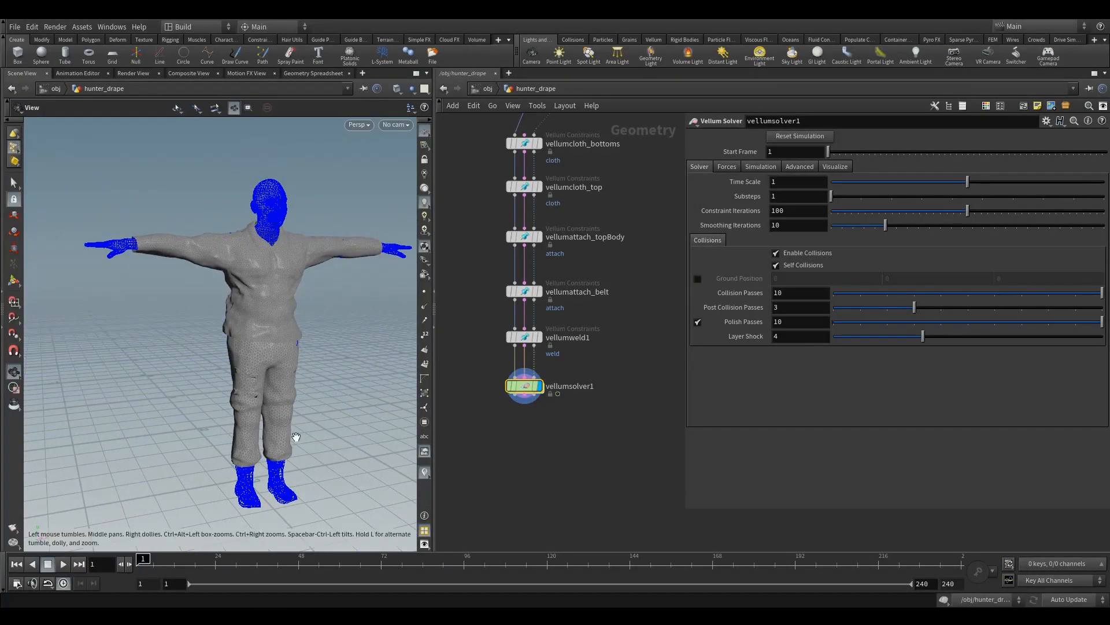
drag(295, 439, 305, 448)
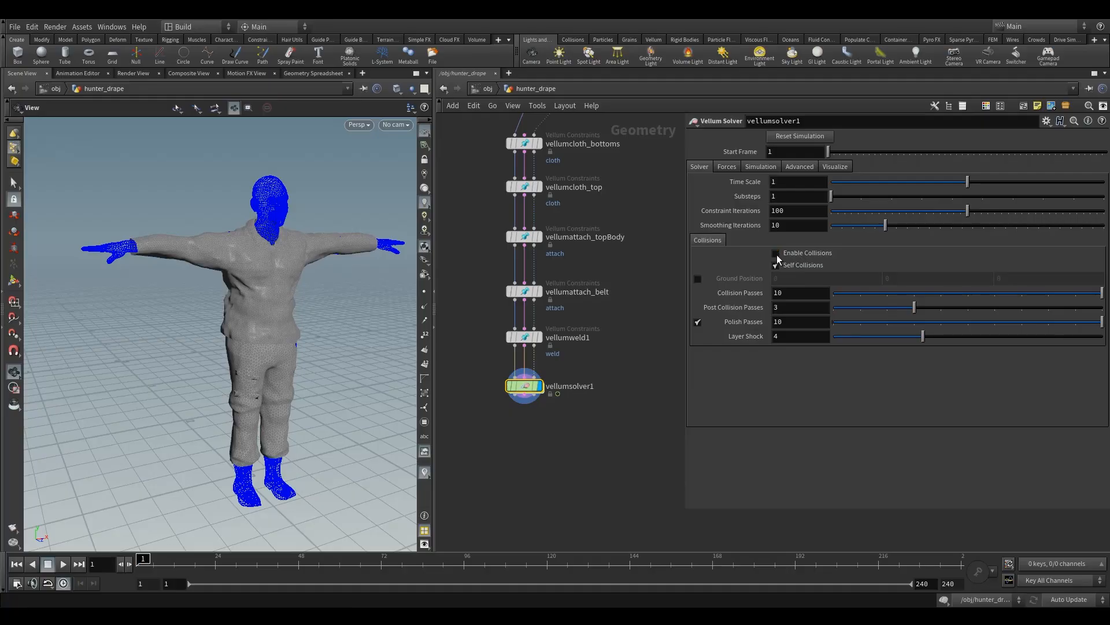
click(776, 265)
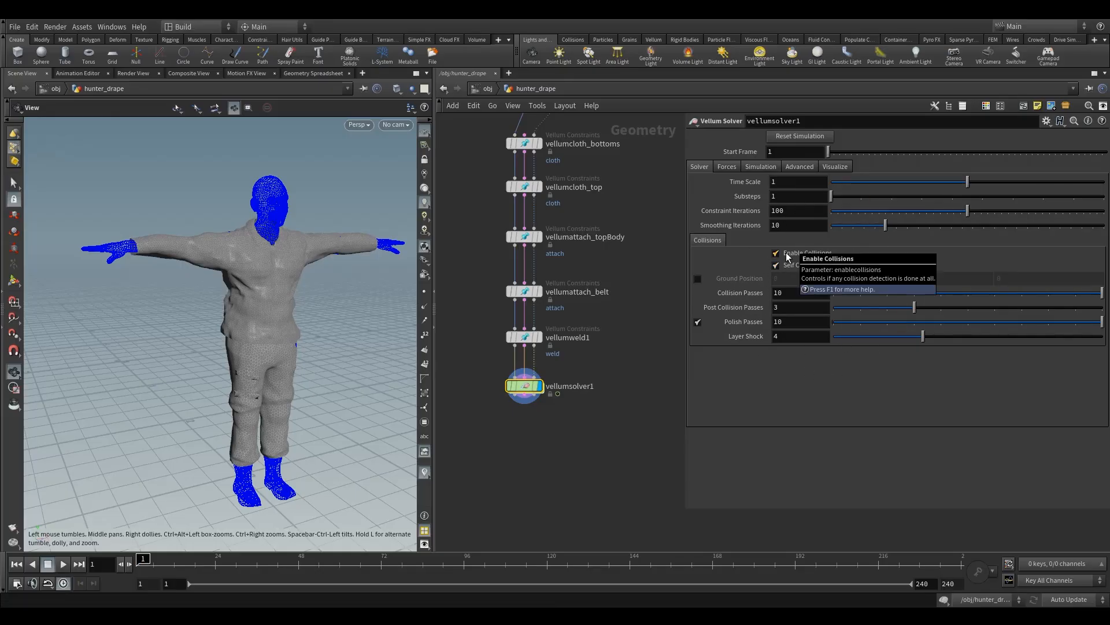
Step: Examine the draped top and trousers from several angles alongside the solver's iteration, collision pass and Layer Shock settings
drag(234, 304, 301, 324)
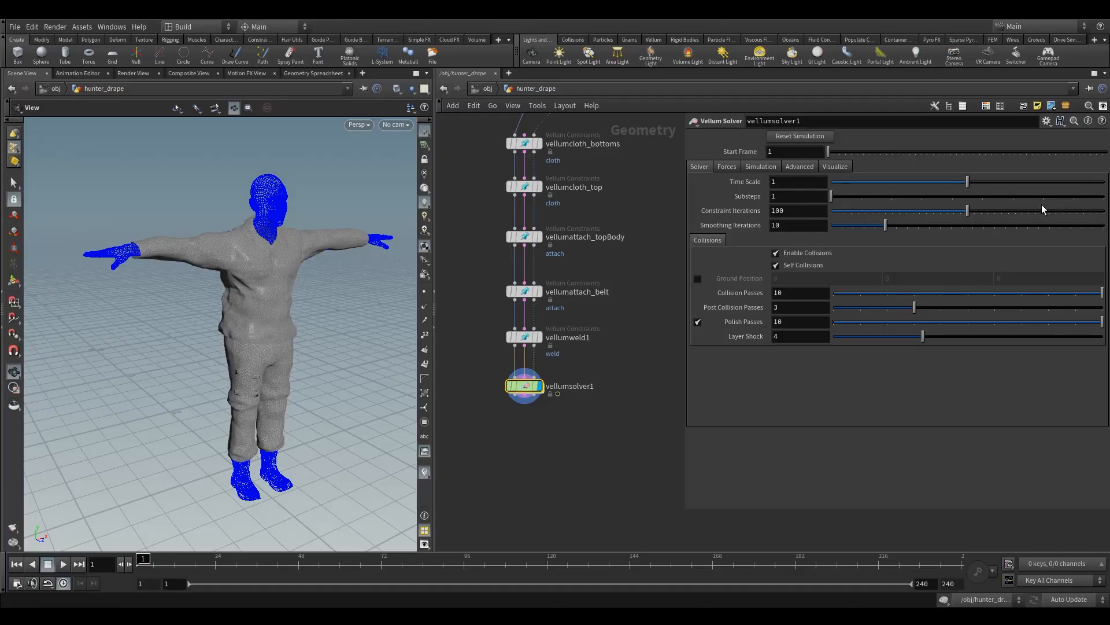
drag(399, 315, 288, 325)
right_drag(287, 325, 284, 350)
middle_drag(284, 350, 259, 349)
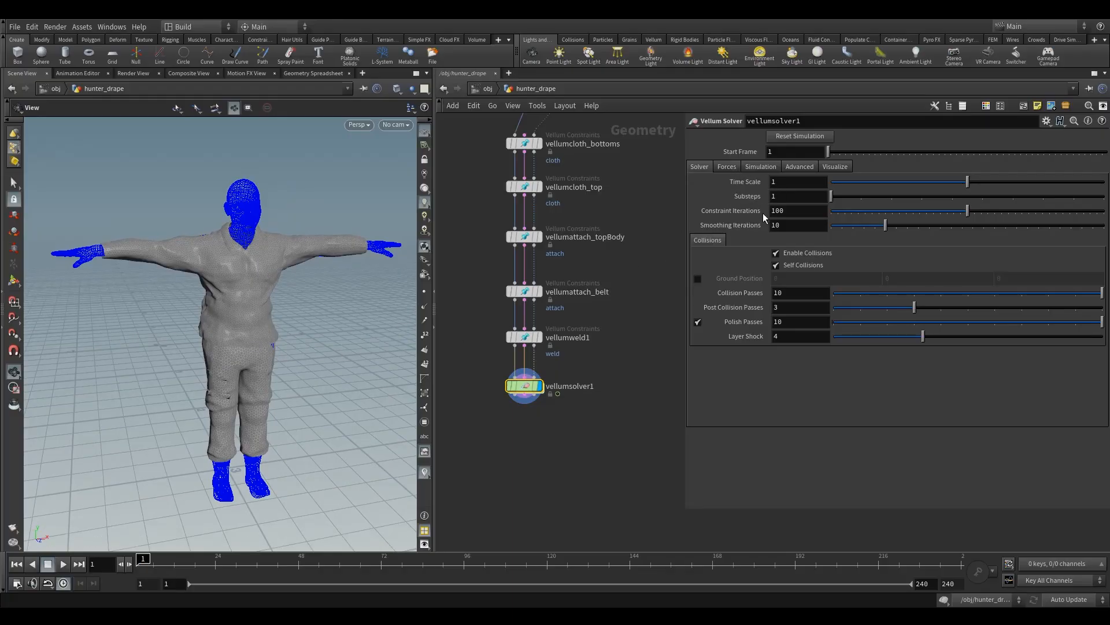
click(790, 340)
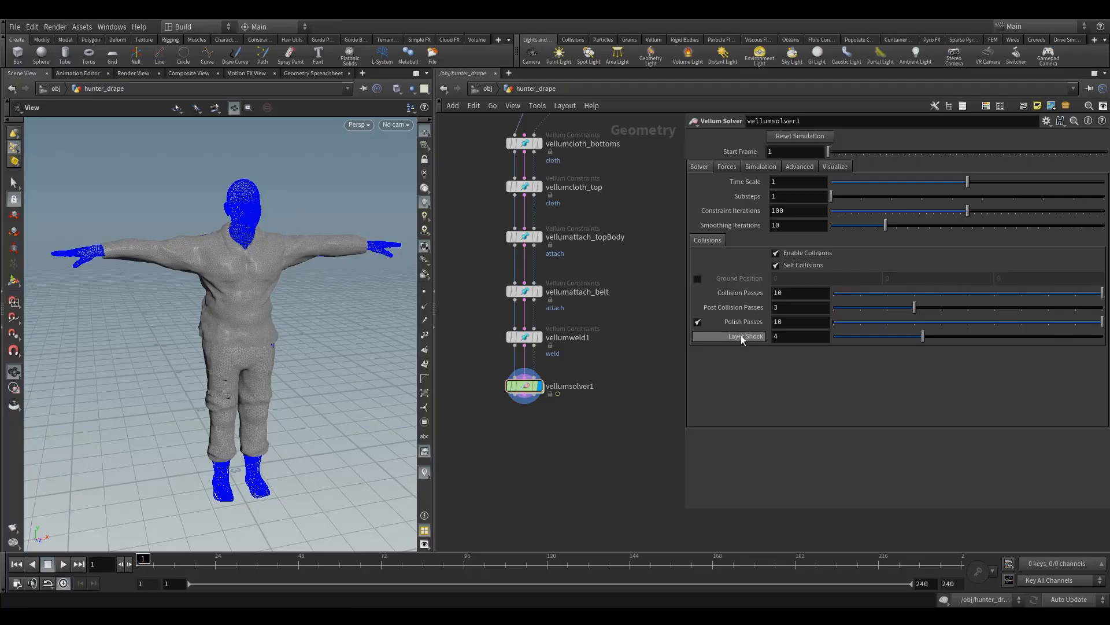
mouse_move(742, 337)
scroll(299, 384, up, 5)
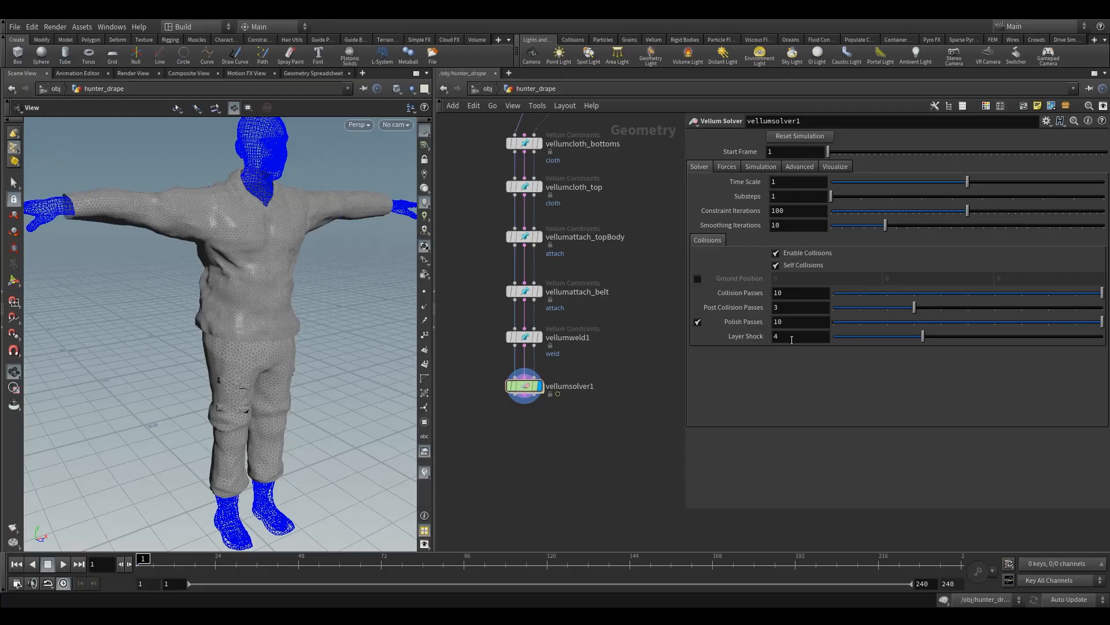
drag(260, 367, 256, 366)
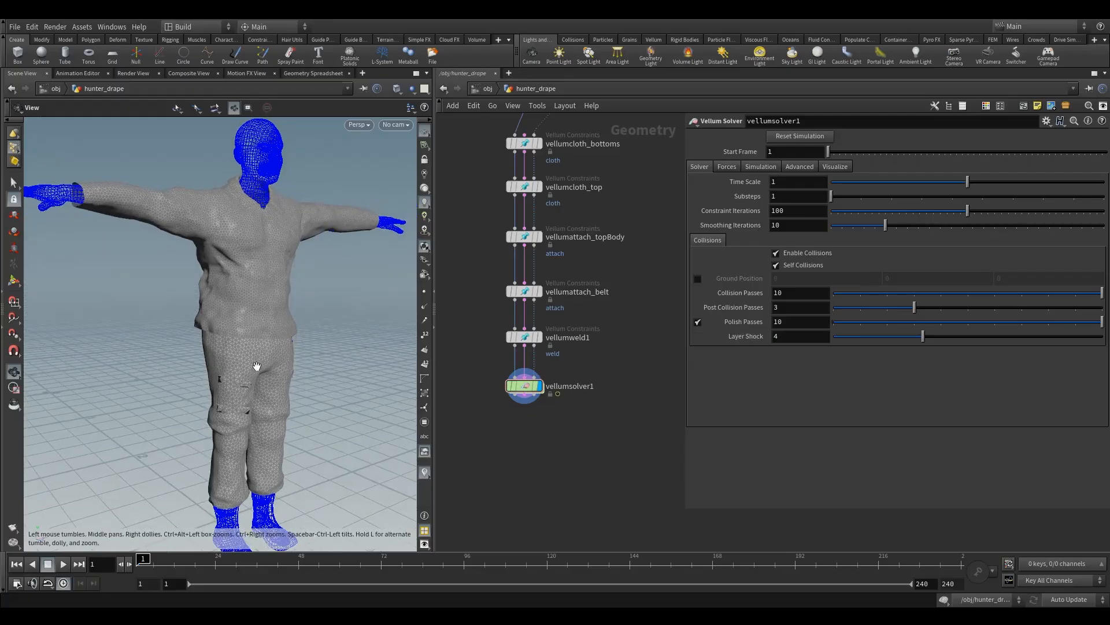
scroll(257, 366, up, 5)
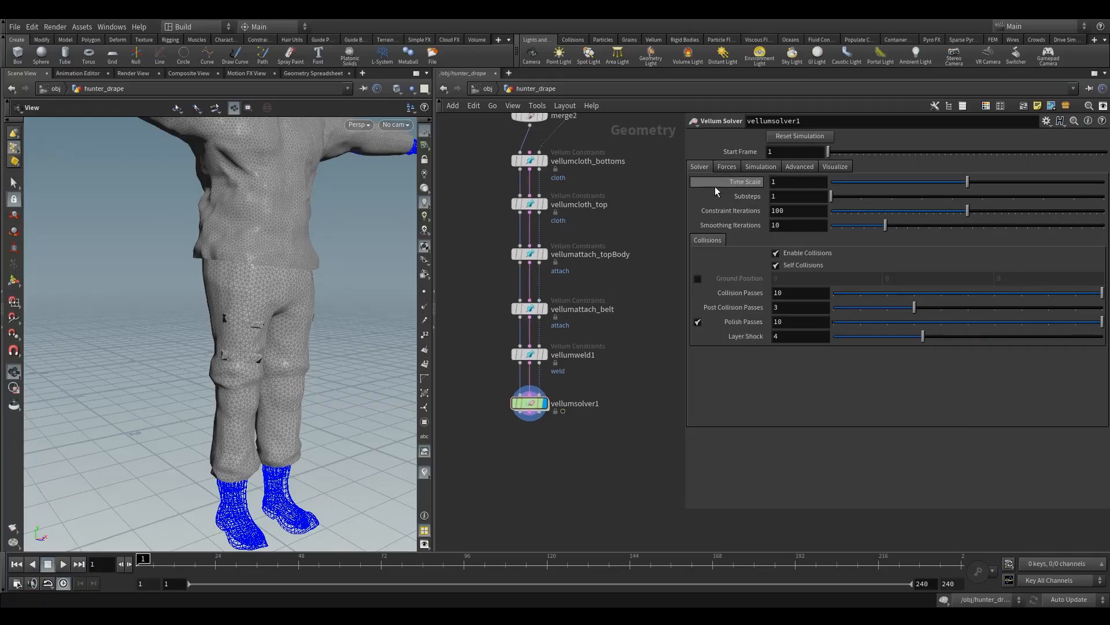
Step: Review the solver's force settings, including gravity, wind, velocity damping and friction, while viewing the whole clothed figure
click(727, 167)
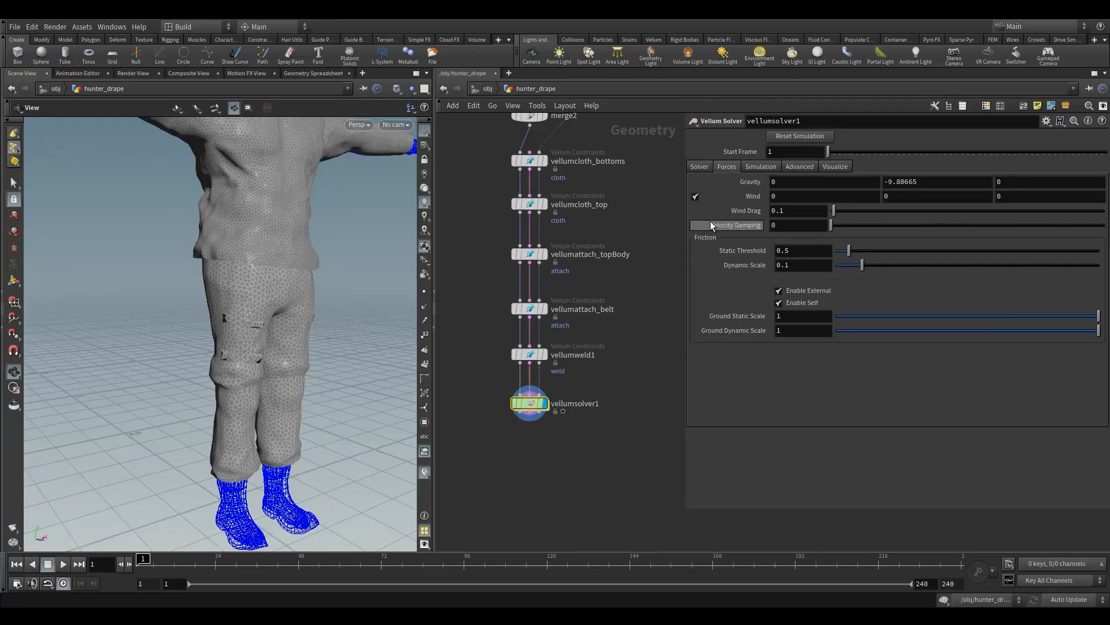
click(864, 201)
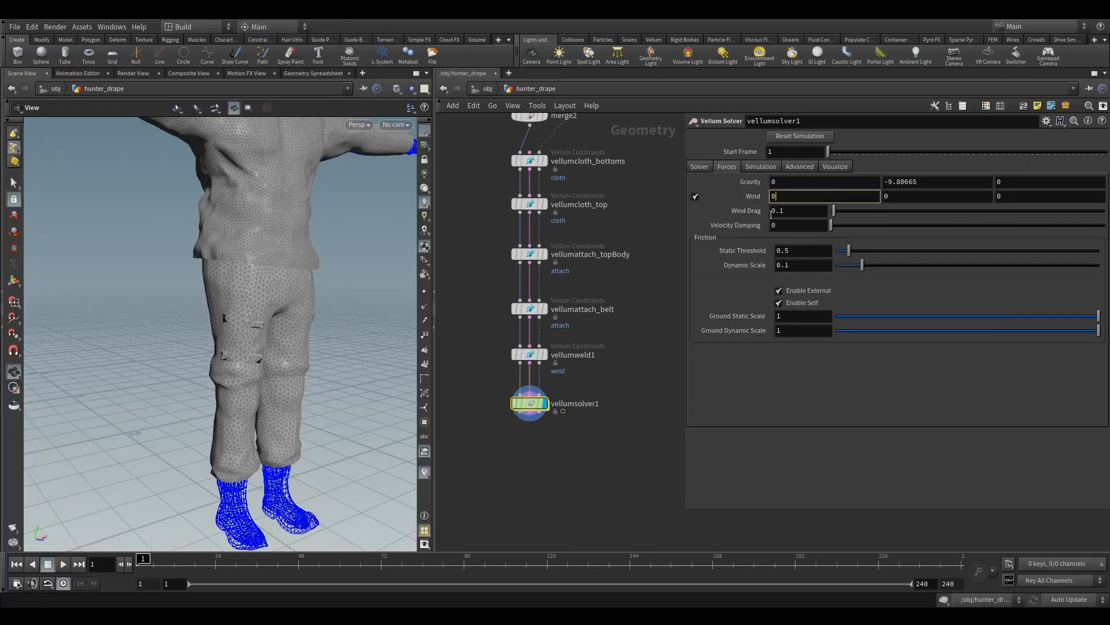
click(792, 224)
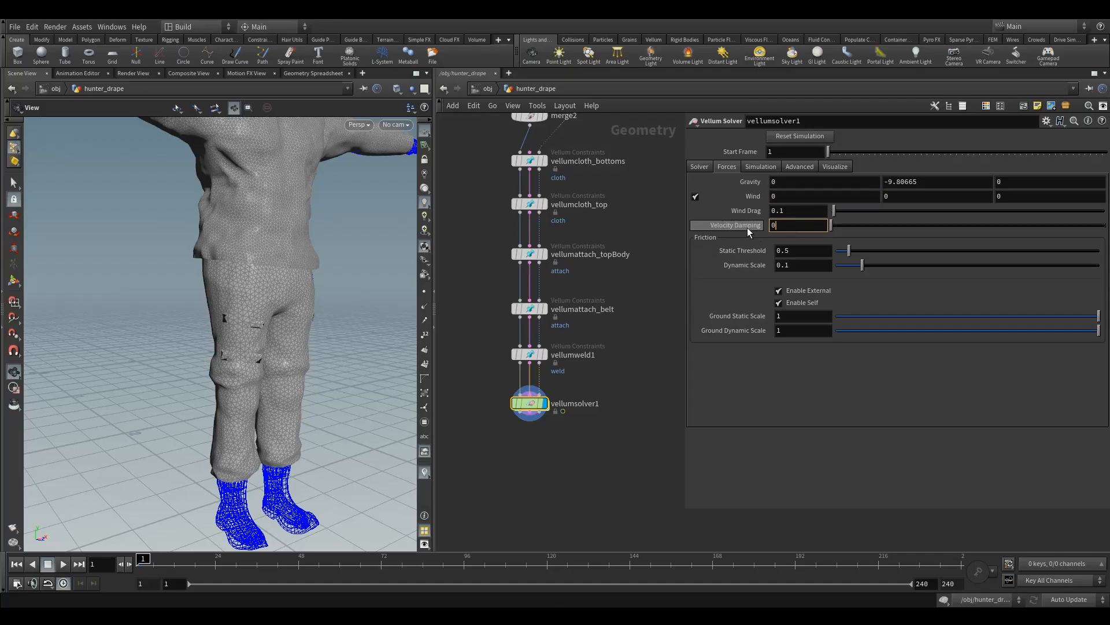
mouse_move(293, 300)
mouse_down()
mouse_move(280, 319)
mouse_move(286, 305)
mouse_up()
middle_drag(286, 305, 275, 324)
right_drag(276, 324, 263, 348)
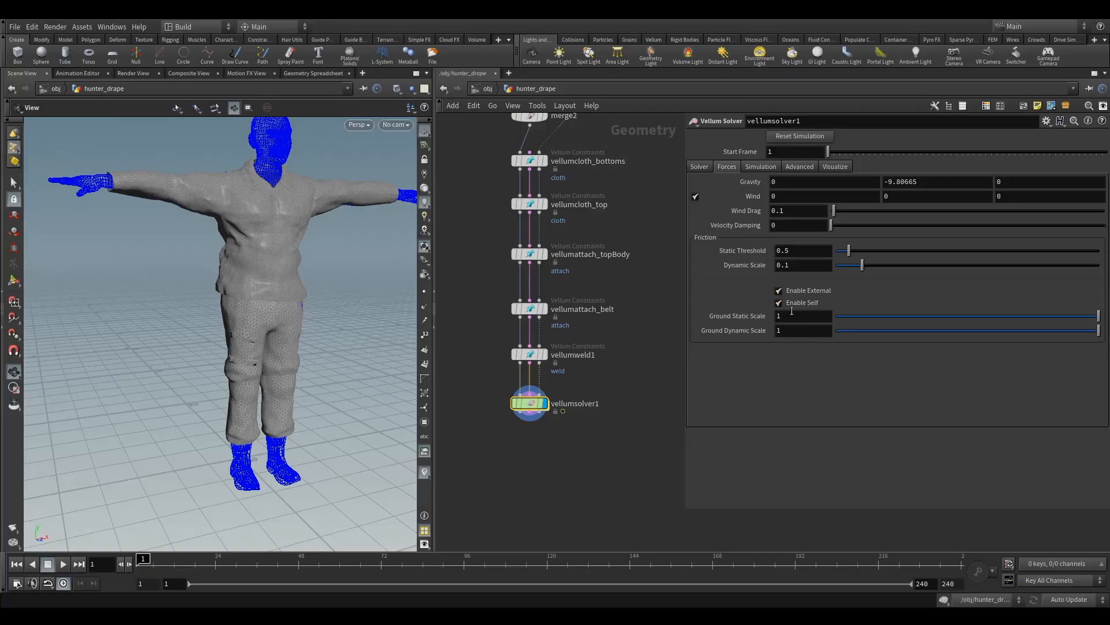
Step: Review the solver's simulation cache and type settings, and inspect the advanced Multi-Pass Solve options
click(761, 167)
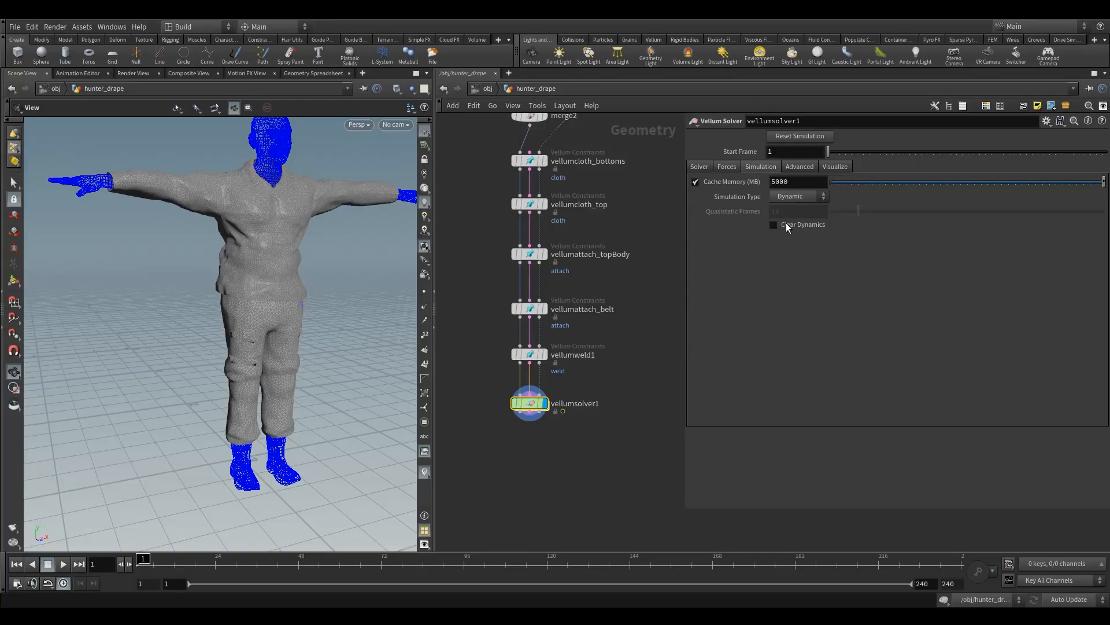
click(803, 167)
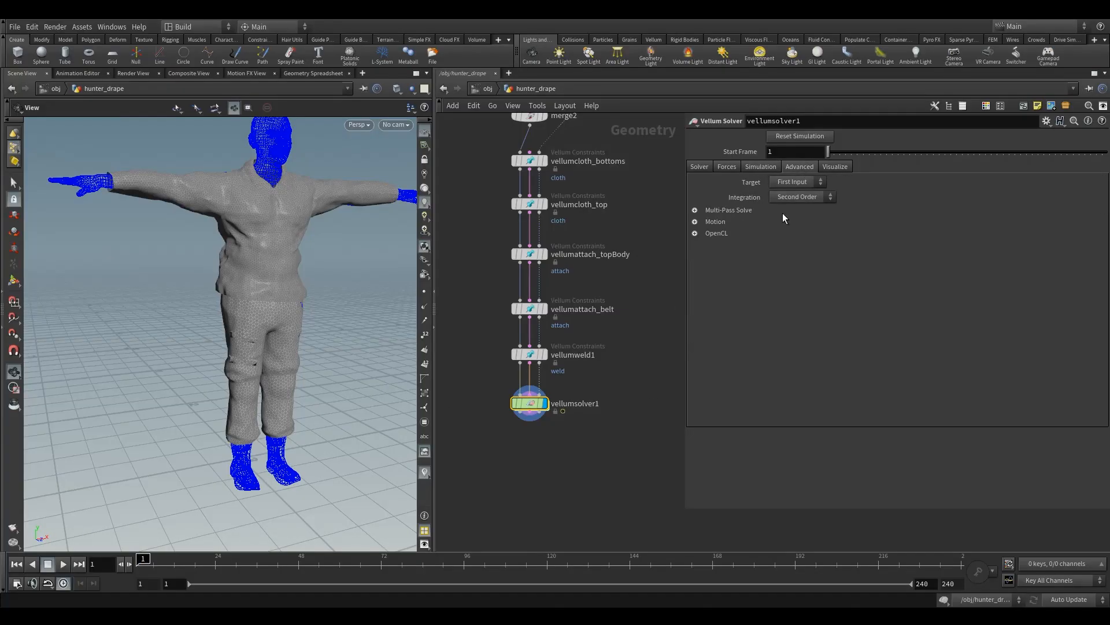
click(695, 209)
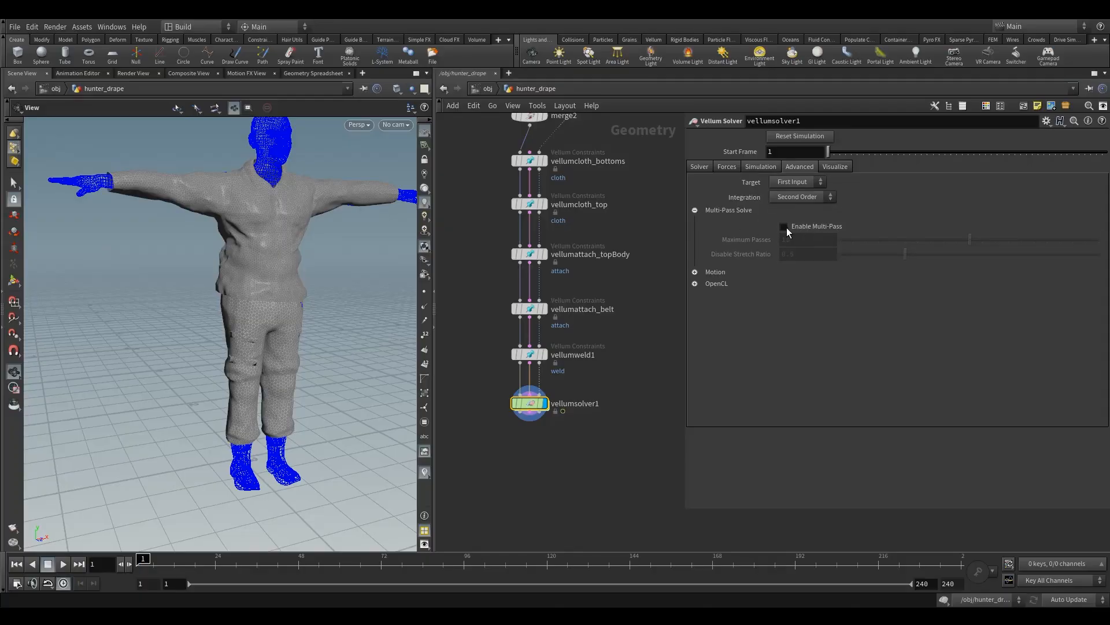
drag(318, 326, 290, 345)
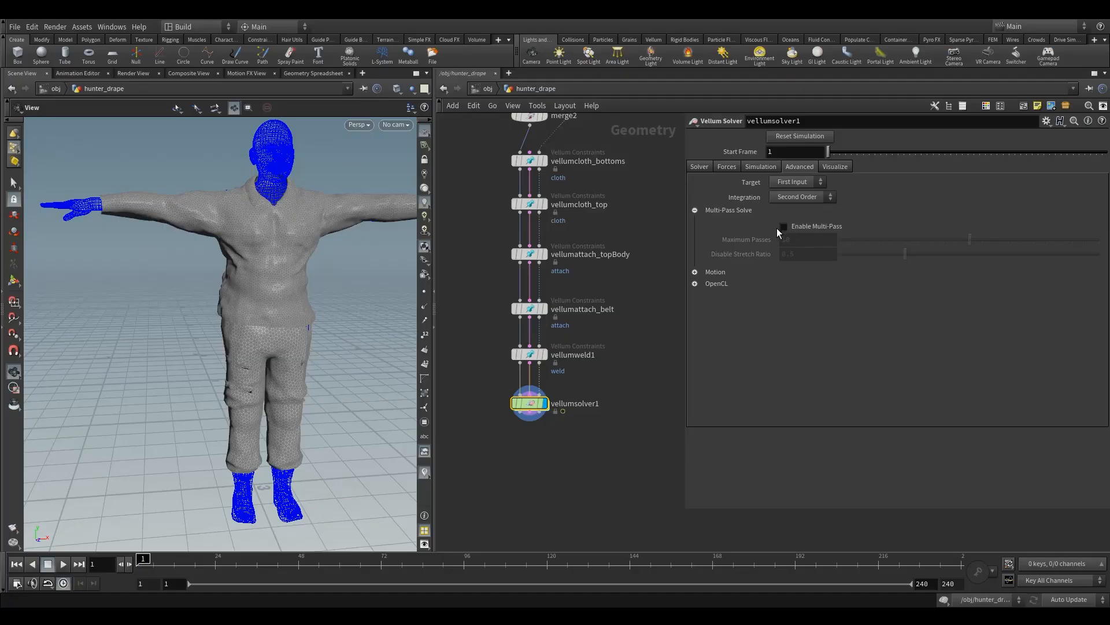
click(695, 211)
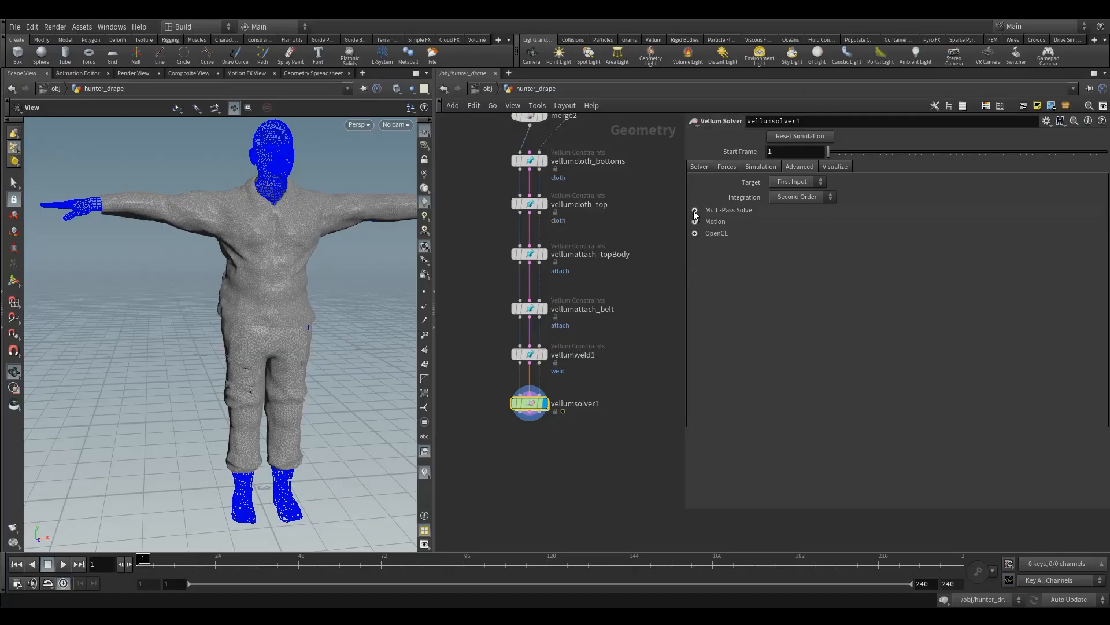
Step: Inspect the advanced Motion and OpenCL options, toggling the Max Acceleration limit off and back on
click(695, 222)
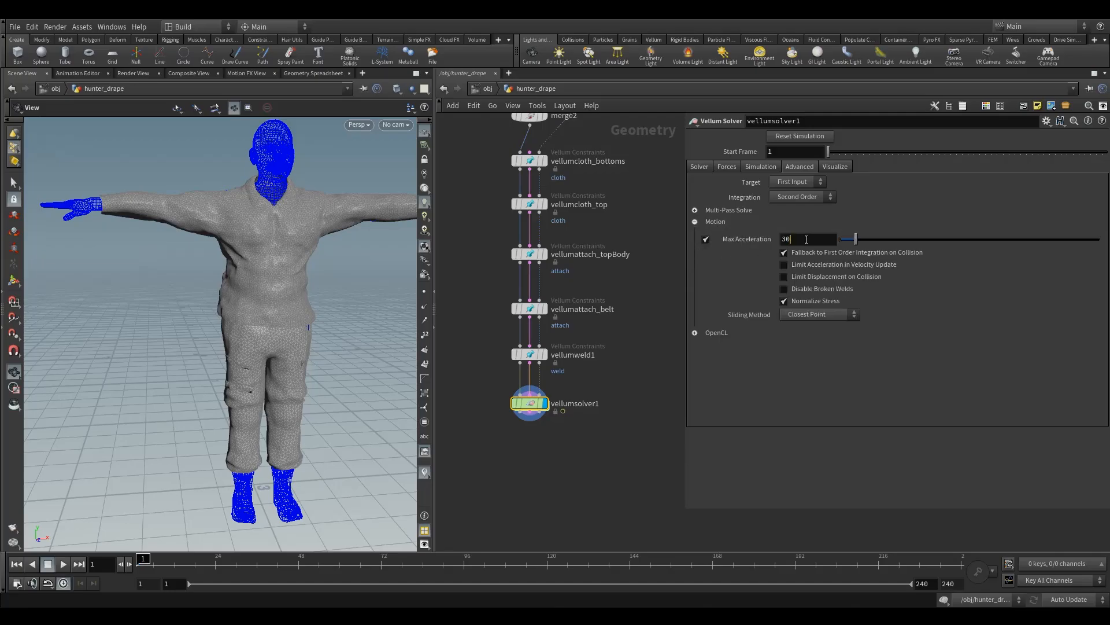
drag(805, 241, 769, 241)
drag(251, 384, 246, 322)
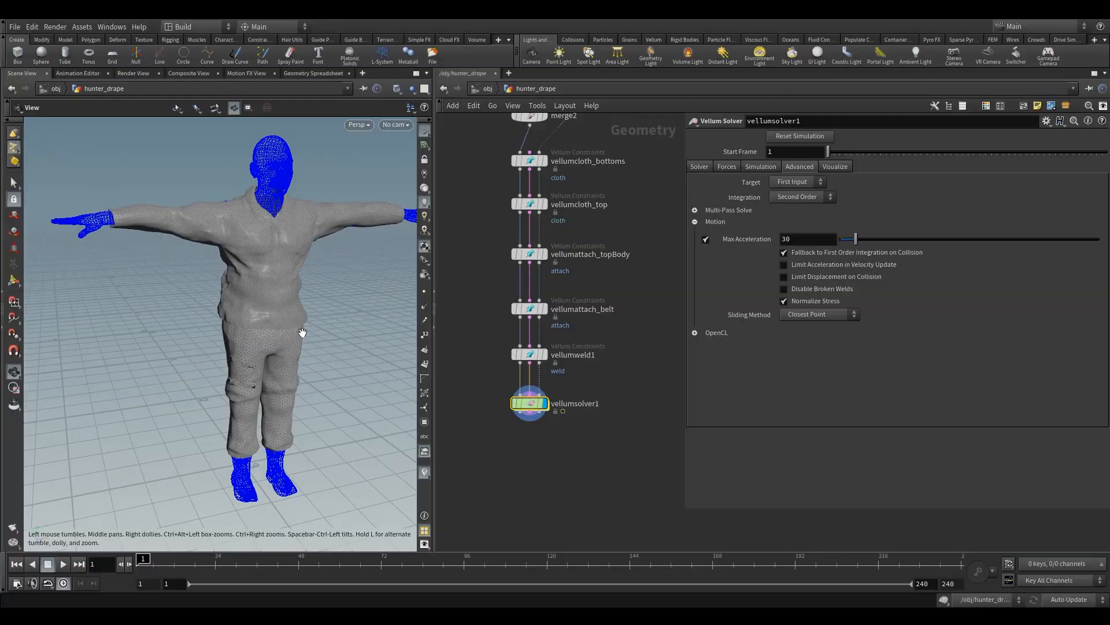
click(784, 239)
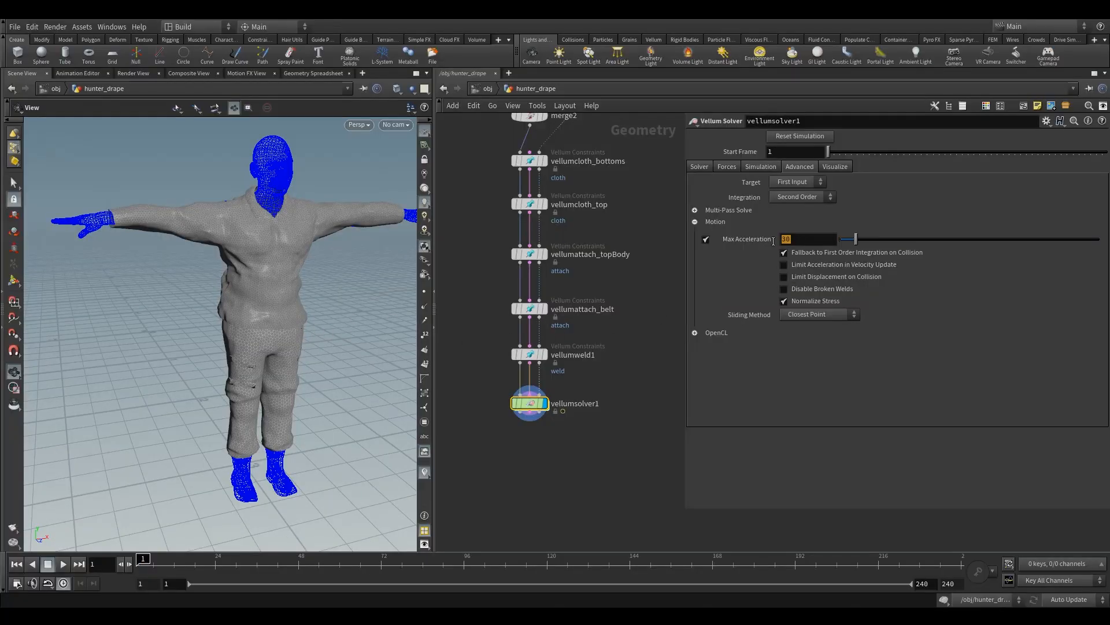
click(804, 241)
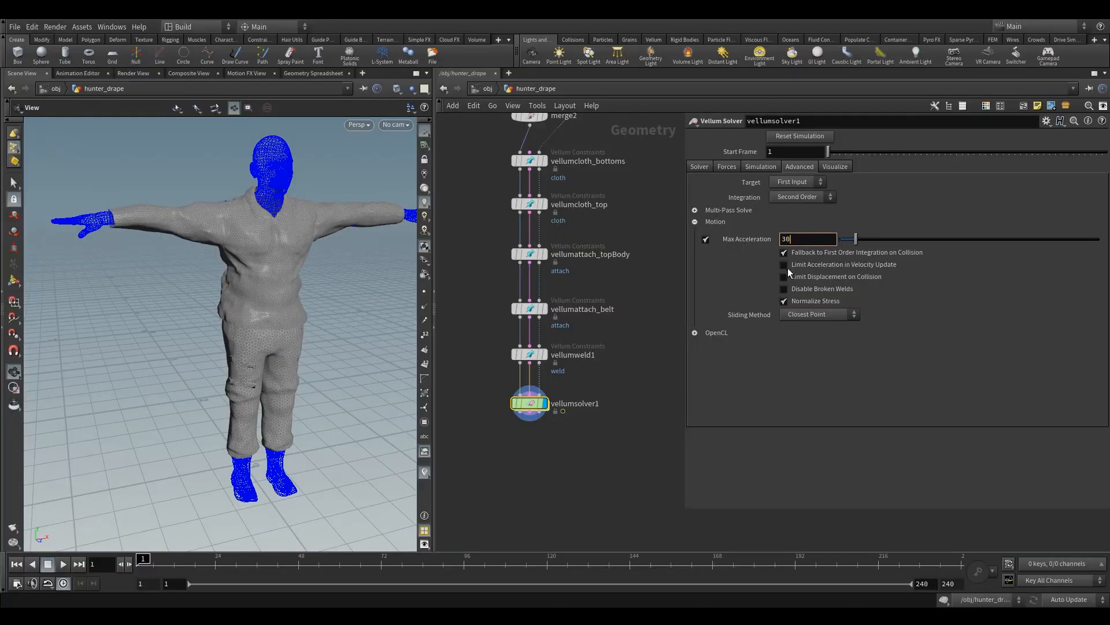
click(695, 333)
click(707, 240)
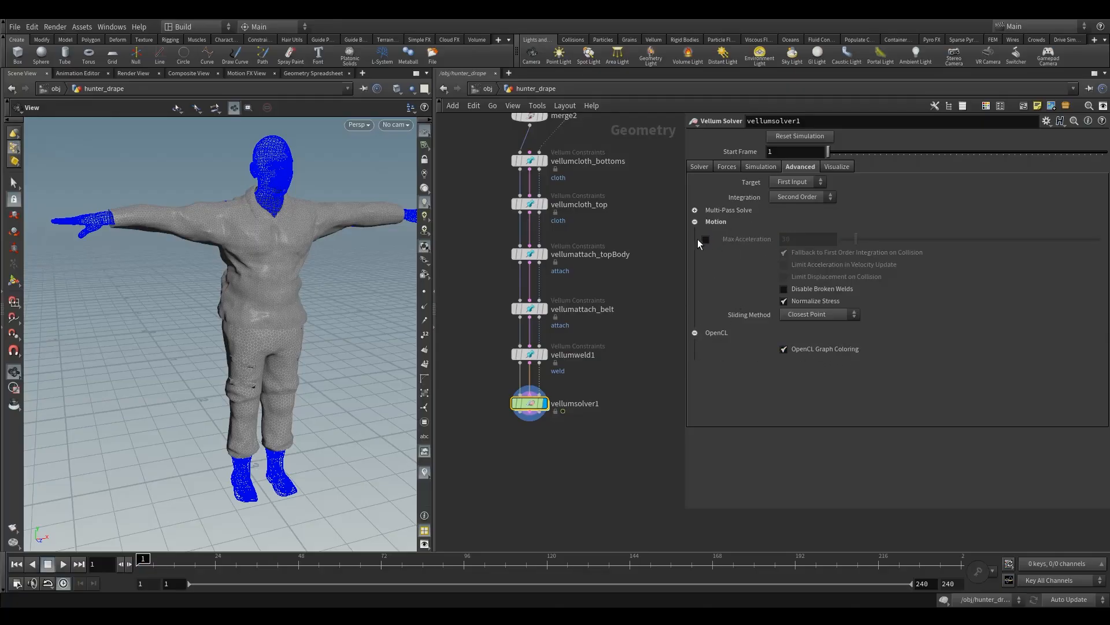
click(705, 242)
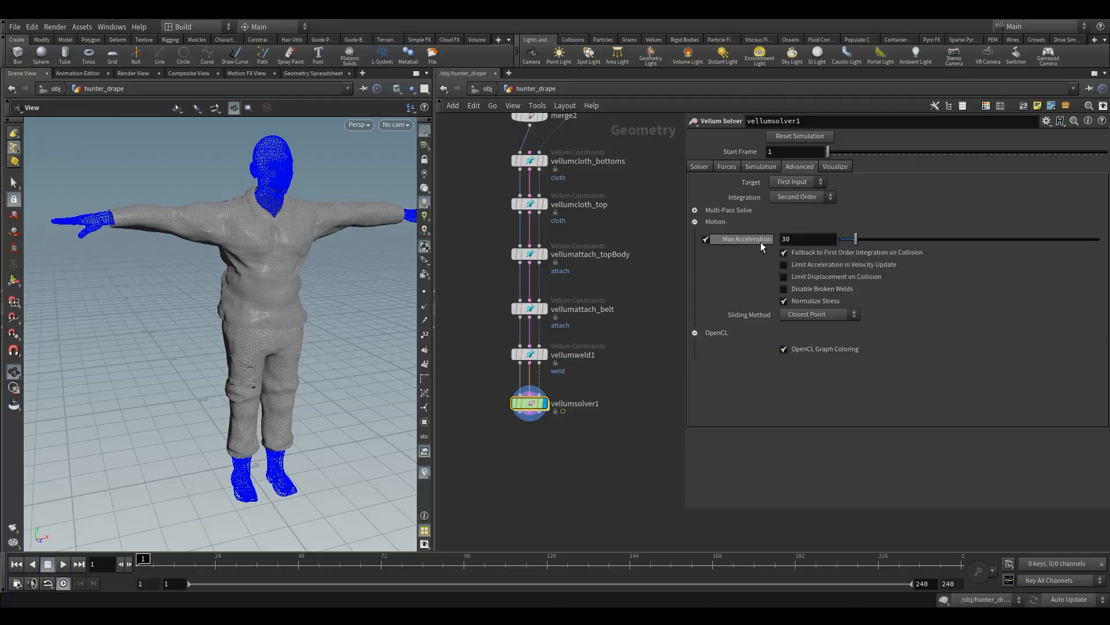
Step: Display the solver's Thickness visualization, inspect it close up on the cloth, and switch it back off
click(835, 167)
drag(243, 277, 250, 253)
middle_drag(260, 274, 285, 255)
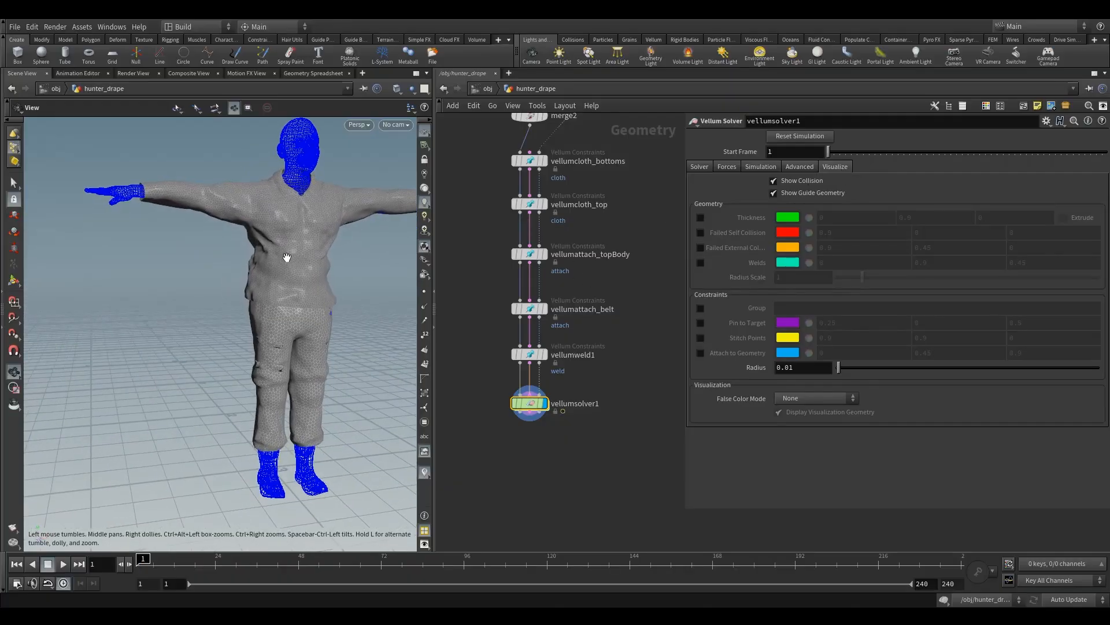
click(700, 217)
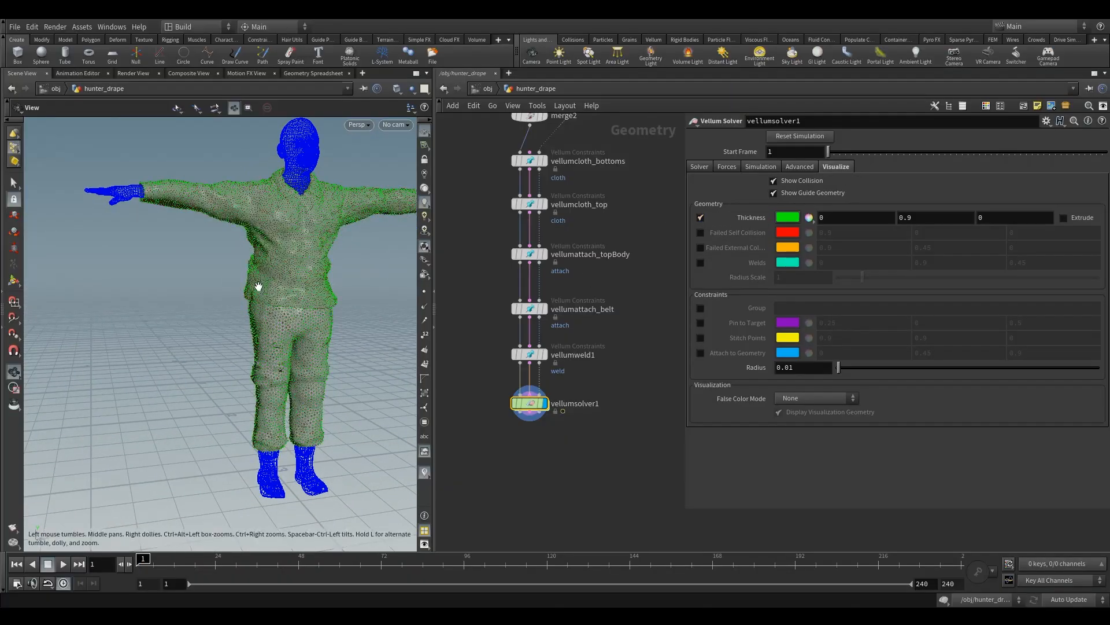
right_drag(293, 256, 378, 281)
drag(287, 315, 303, 320)
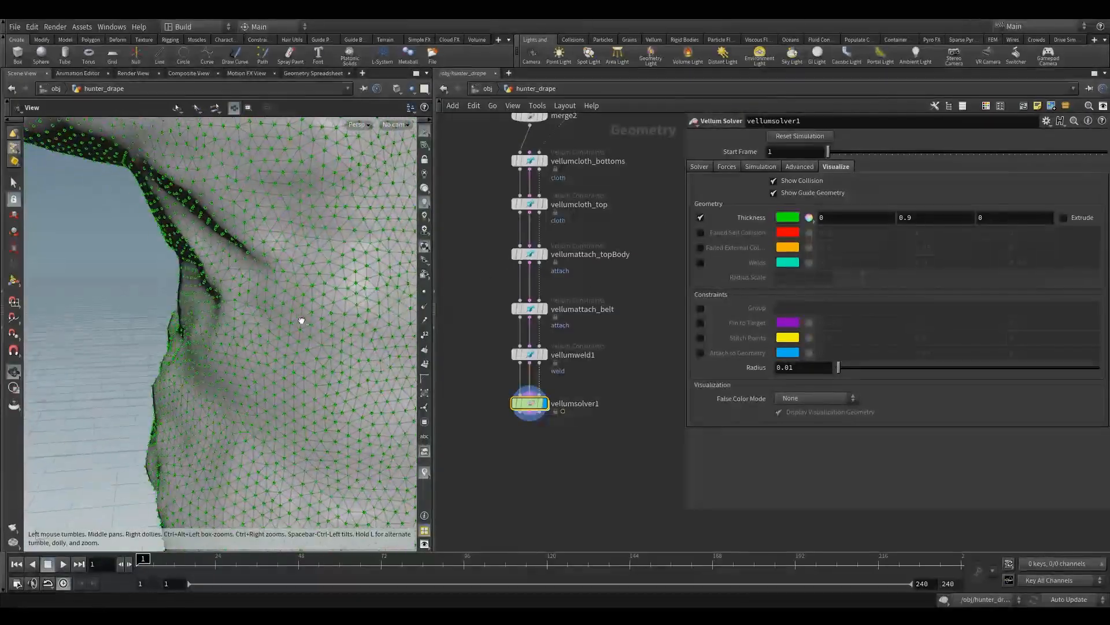
right_drag(303, 320, 318, 324)
middle_drag(283, 290, 264, 305)
drag(264, 305, 246, 362)
click(703, 220)
Step: Turn on the Failed Self Collision and Failed External Collision visualizations and check the garments for failures
click(702, 233)
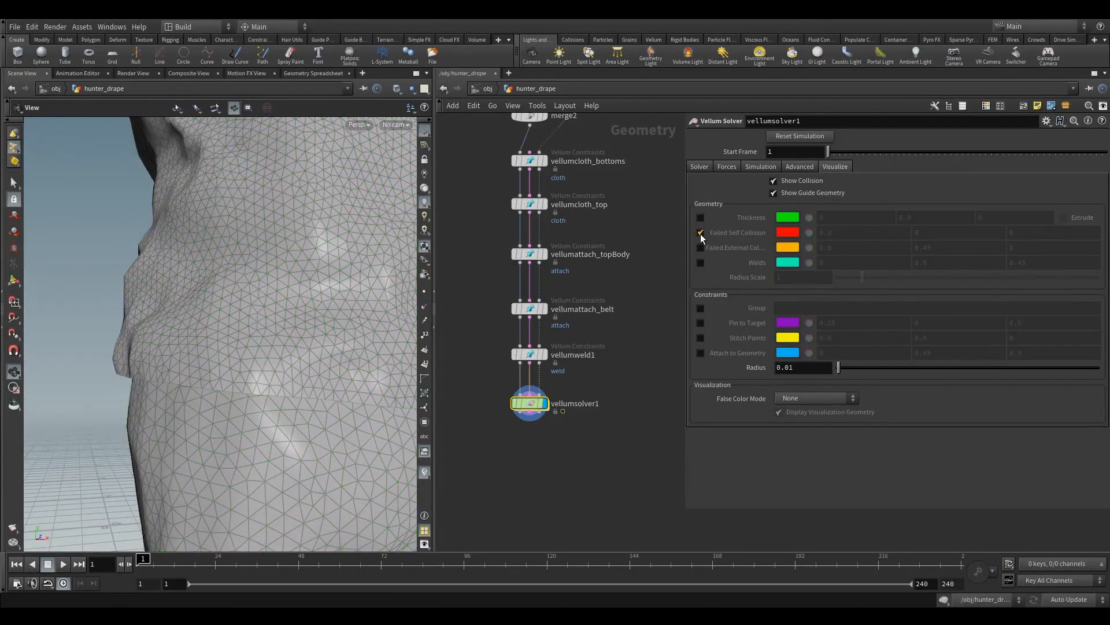
click(700, 248)
right_drag(412, 287, 148, 347)
drag(148, 347, 218, 325)
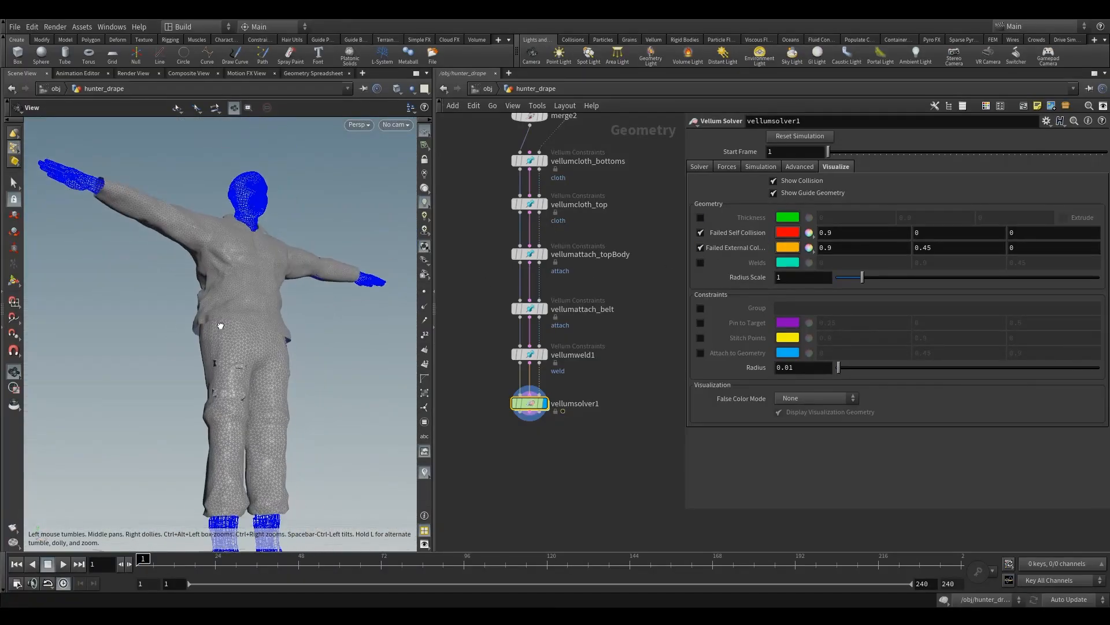
right_drag(331, 285, 226, 313)
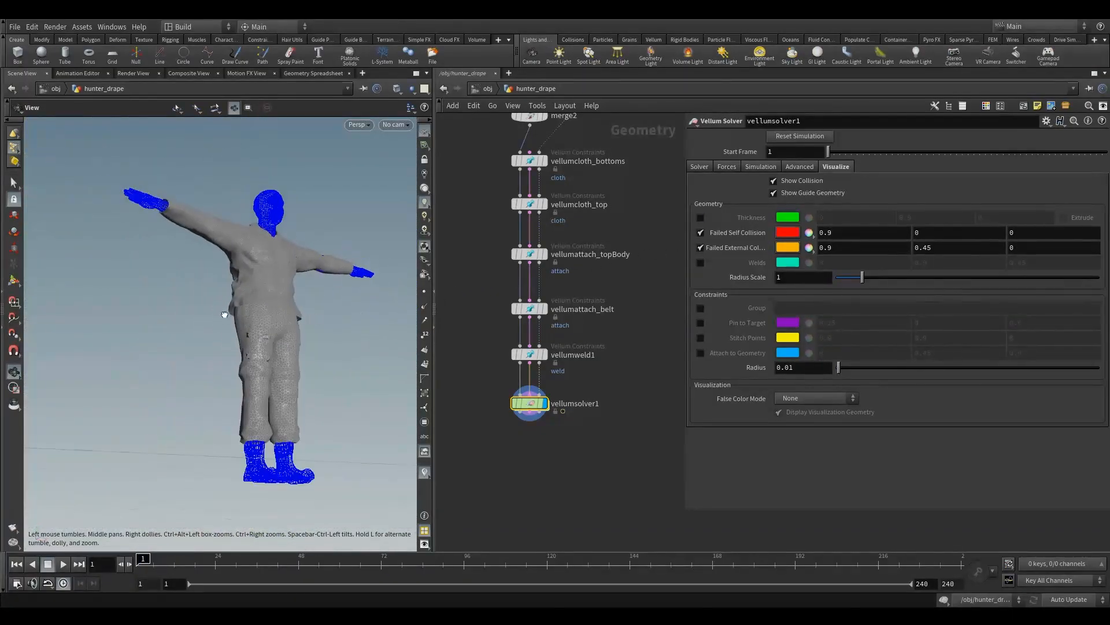
drag(226, 312, 203, 341)
Step: Turn on the Welds visualization and inspect the weld points along the garment seams close up
click(700, 262)
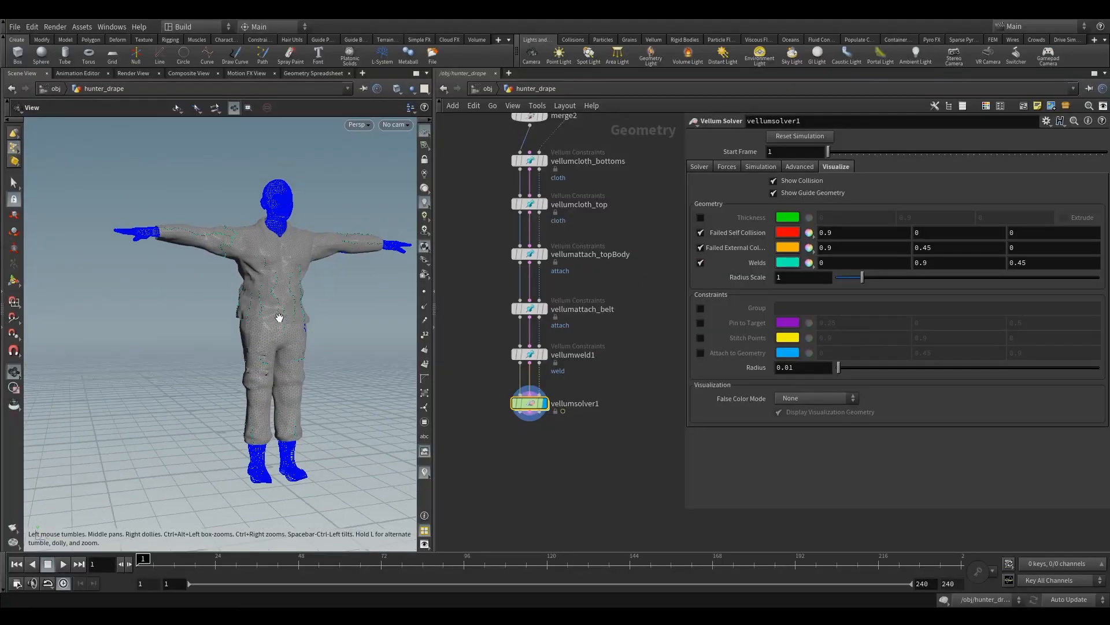
right_drag(280, 314, 665, 251)
drag(405, 347, 371, 378)
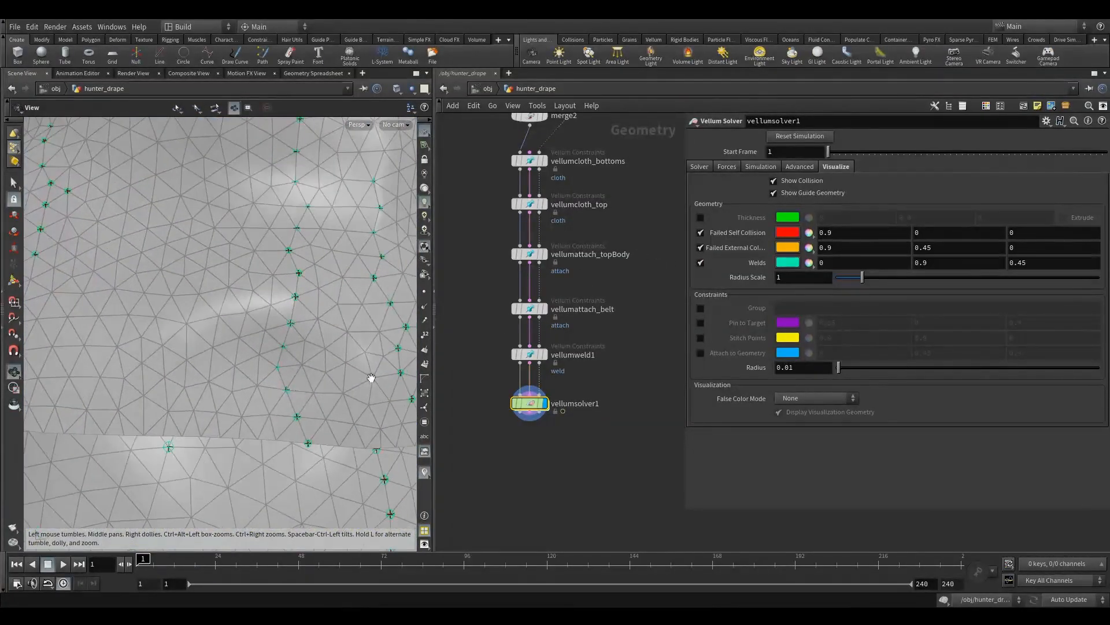
Step: Toggle the Pin to Target constraint visualization on, check the torso for pins, and turn it off again
click(700, 323)
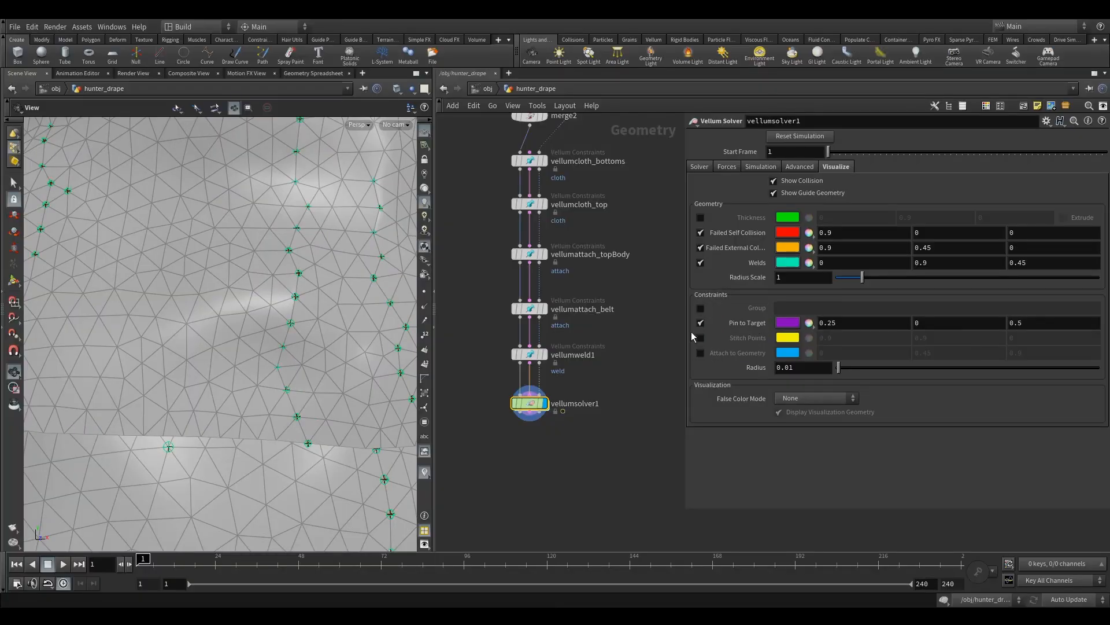
right_drag(322, 395, 262, 342)
click(701, 324)
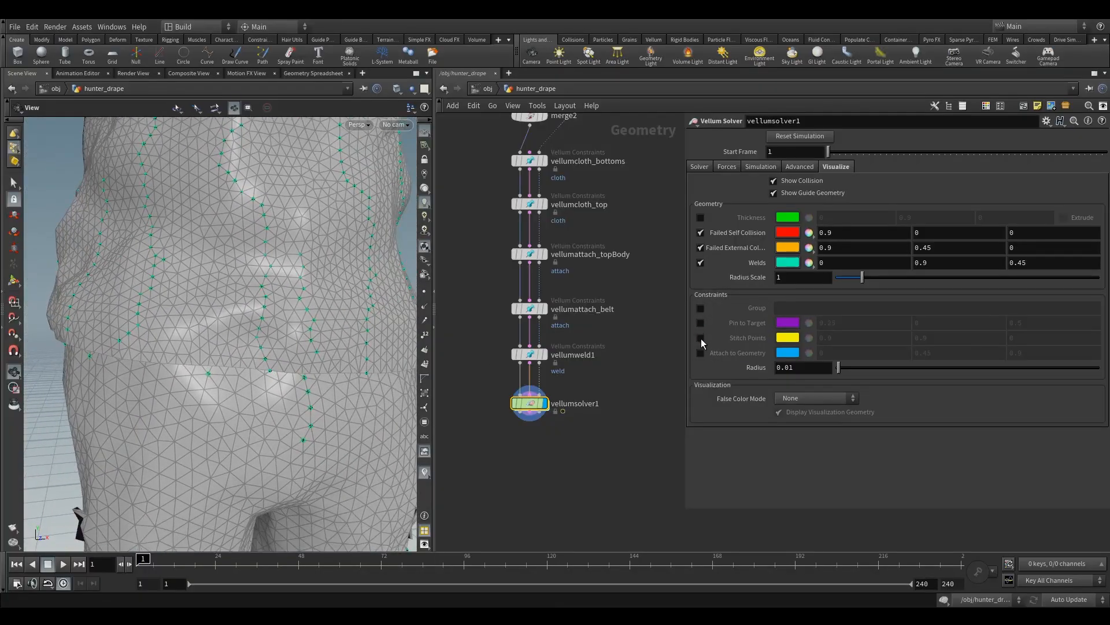
Step: Toggle the Stitch Points constraint visualization on and off, and turn on the Attach to Geometry visualization
click(700, 339)
click(700, 339)
click(698, 354)
Step: Inspect the Attach to Geometry constraints between the garments and the body, close up on the torso and across the whole figure
right_drag(377, 376, 303, 392)
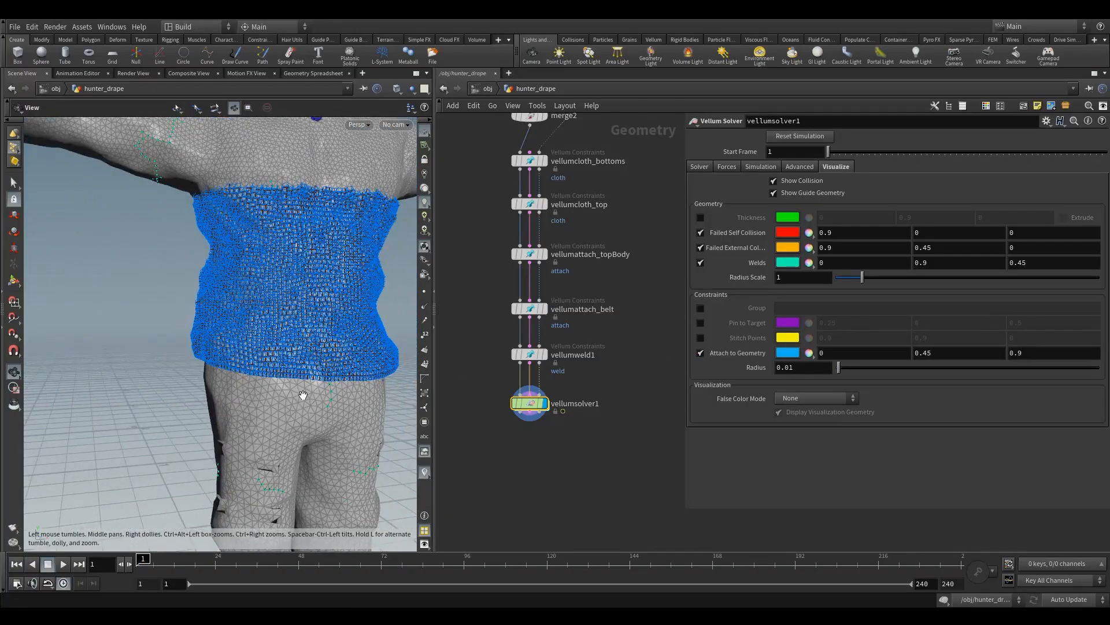
drag(303, 392, 275, 426)
middle_drag(275, 426, 283, 357)
right_drag(283, 357, 265, 377)
drag(266, 376, 305, 230)
middle_drag(305, 231, 275, 342)
right_drag(275, 342, 344, 235)
drag(345, 236, 289, 240)
middle_drag(290, 241, 254, 359)
right_drag(254, 359, 214, 330)
right_drag(339, 297, 329, 290)
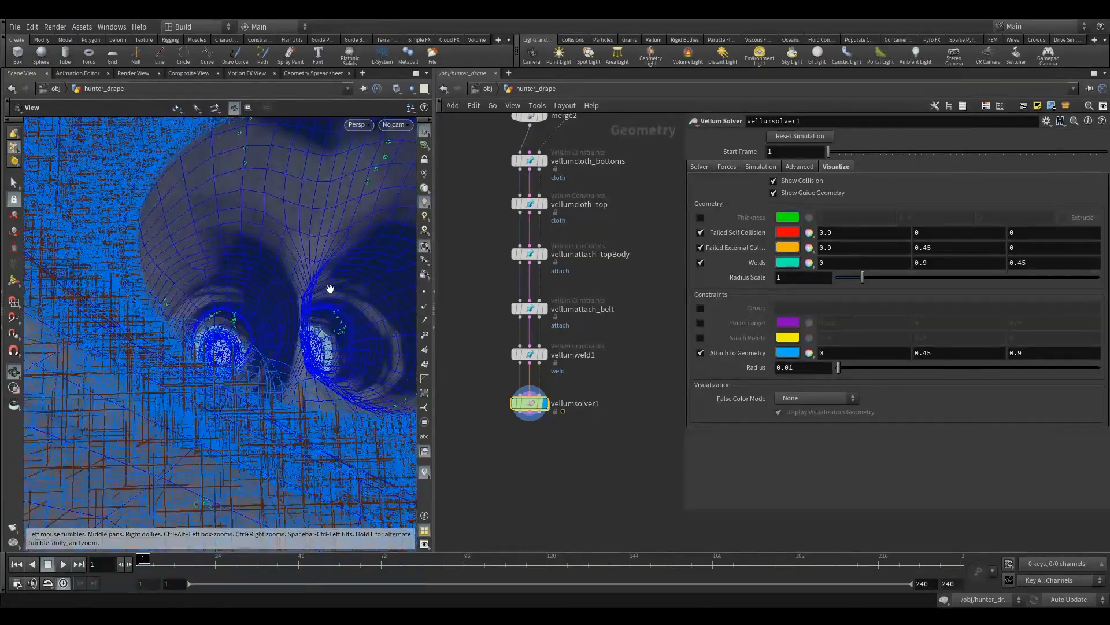
drag(330, 290, 233, 335)
right_drag(233, 335, 243, 295)
middle_drag(242, 295, 235, 289)
right_drag(235, 289, 50, 356)
drag(51, 355, 181, 280)
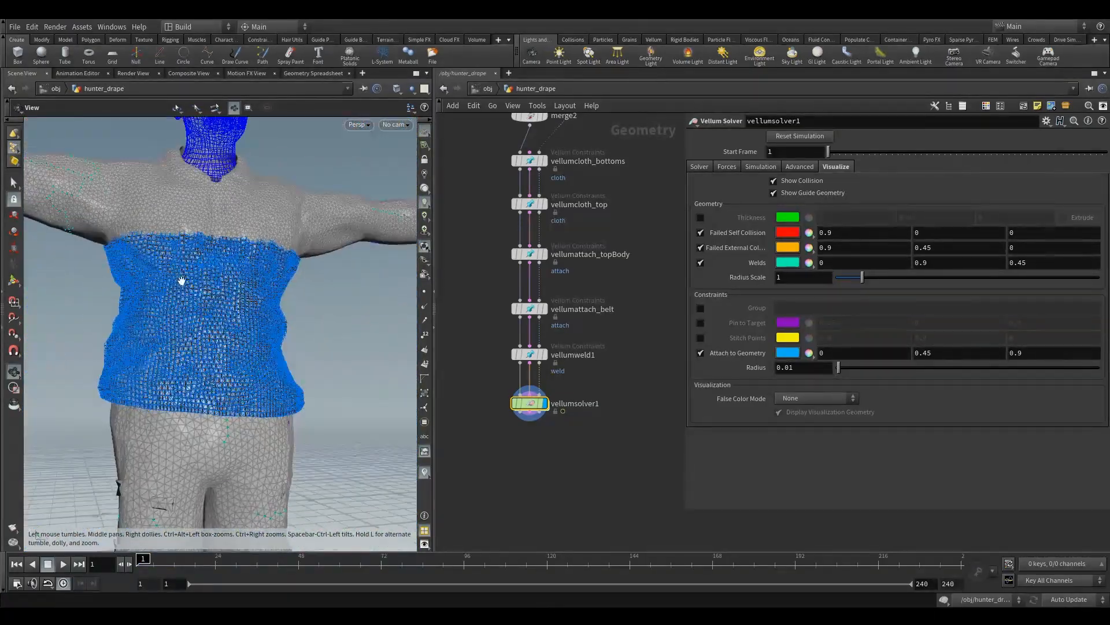
middle_drag(181, 280, 231, 300)
right_drag(231, 300, 213, 312)
Step: Turn off the Welds, Failed External Collision, Failed Self Collision and Attach to Geometry visualizations
click(700, 262)
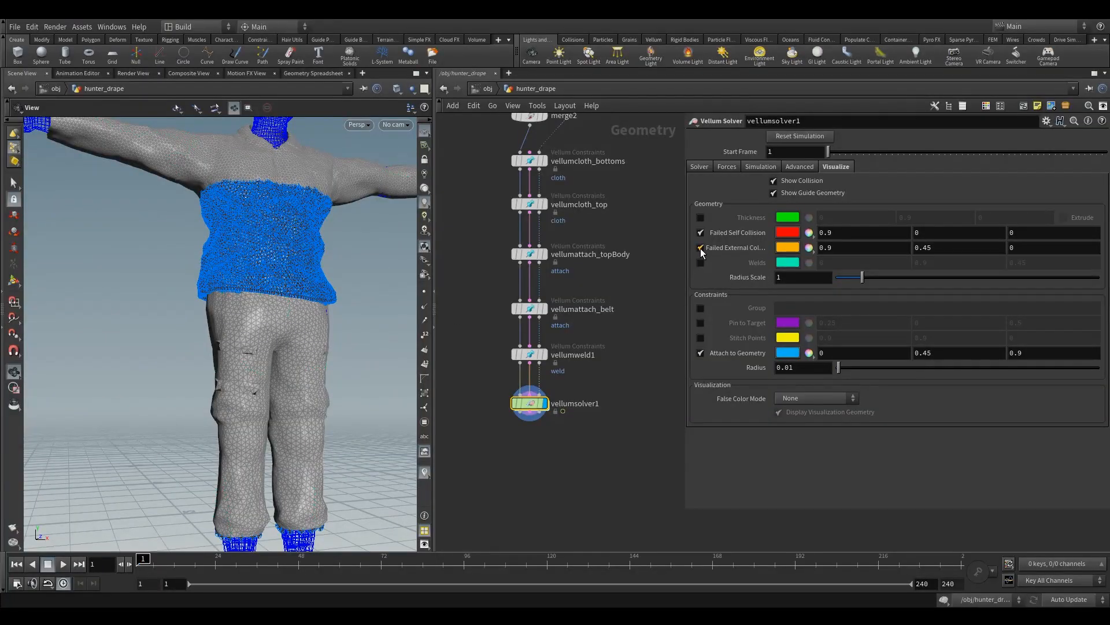
click(700, 248)
click(701, 233)
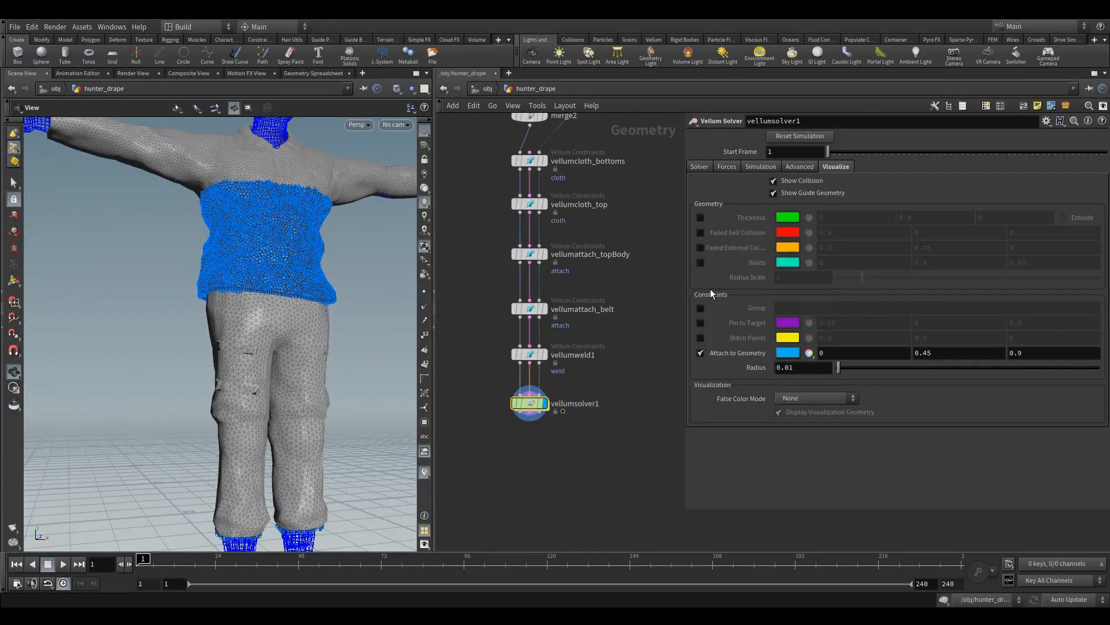
click(700, 353)
Step: Set the solver's False Color Mode to Stretch Stress and view the colored garments on the character
click(786, 398)
click(801, 412)
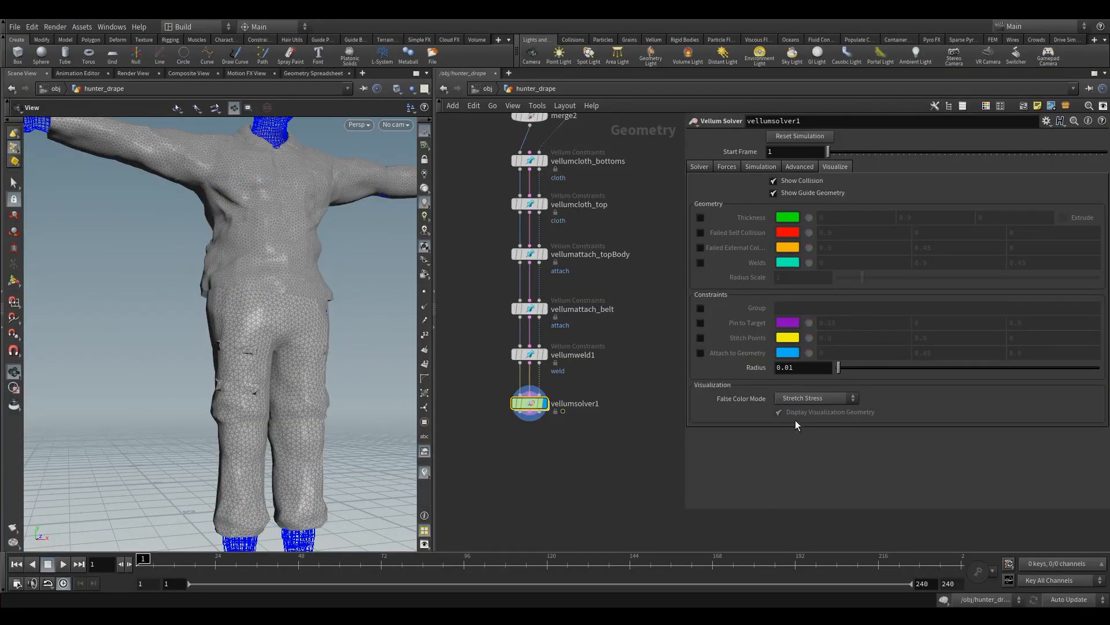
right_drag(277, 279, 272, 324)
drag(272, 325, 320, 348)
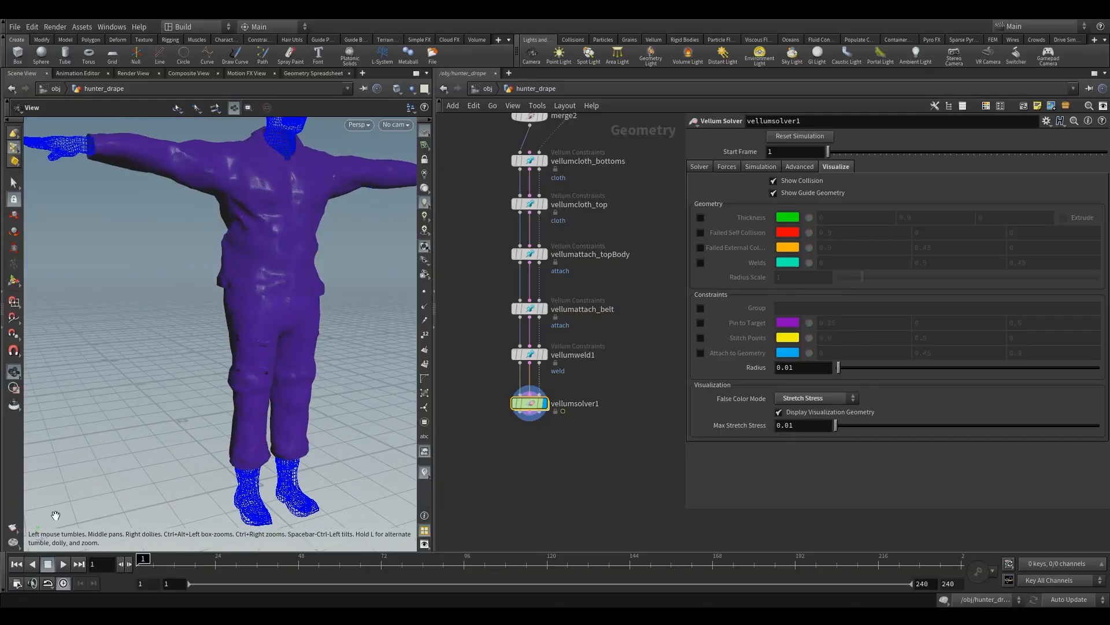
Step: Run the simulation to frame 8 and inspect the stretch stress colors on the trousers and top
click(64, 565)
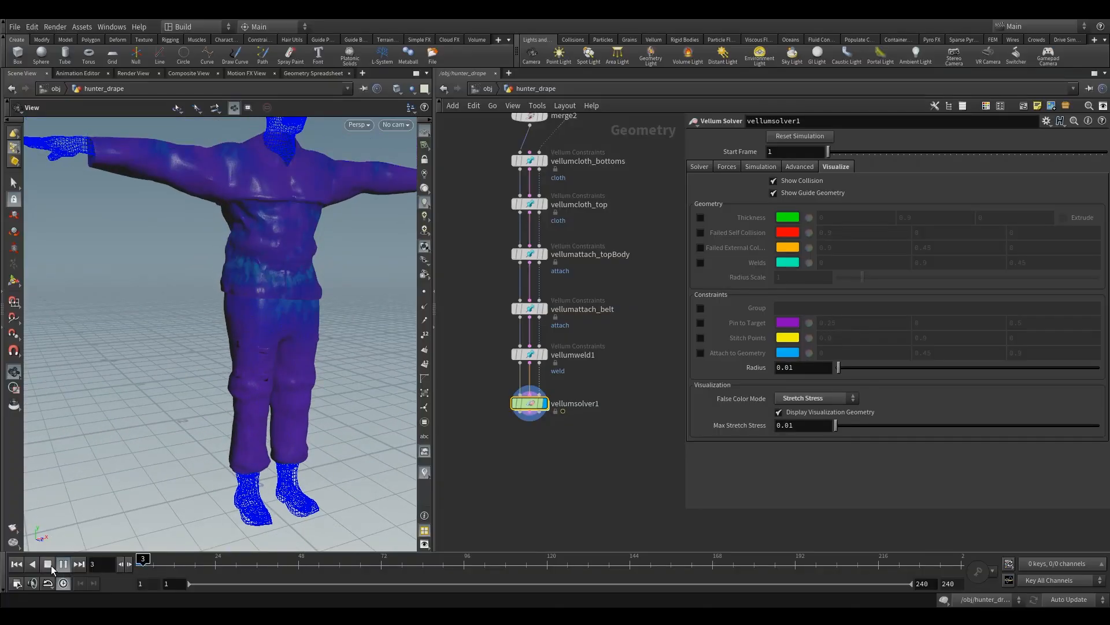
click(50, 564)
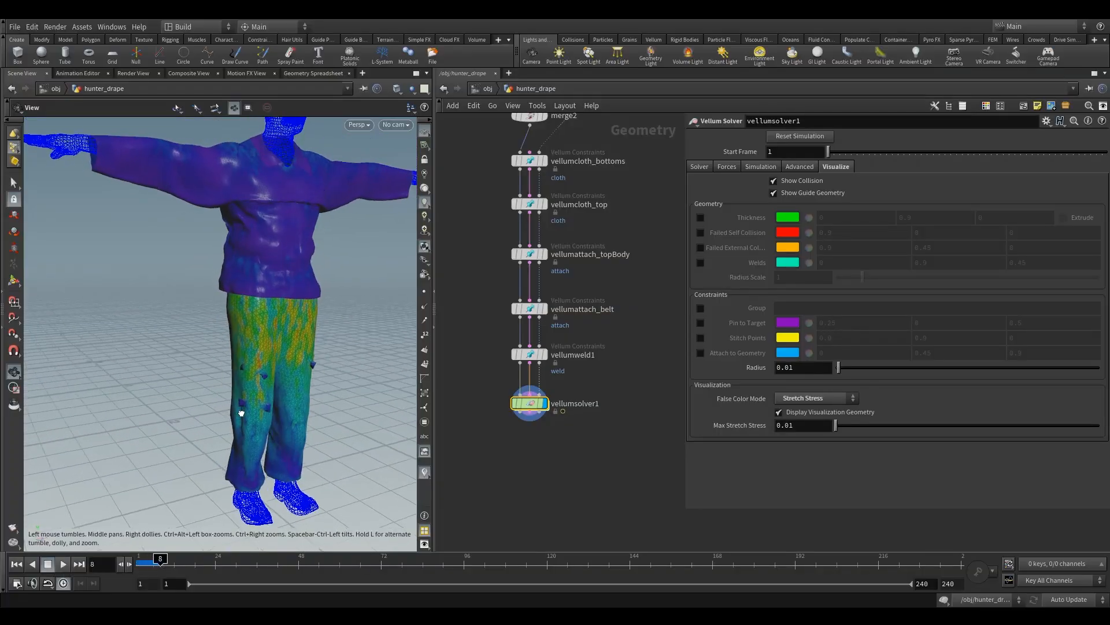
drag(249, 405, 272, 390)
drag(248, 325, 252, 391)
right_drag(250, 377, 280, 374)
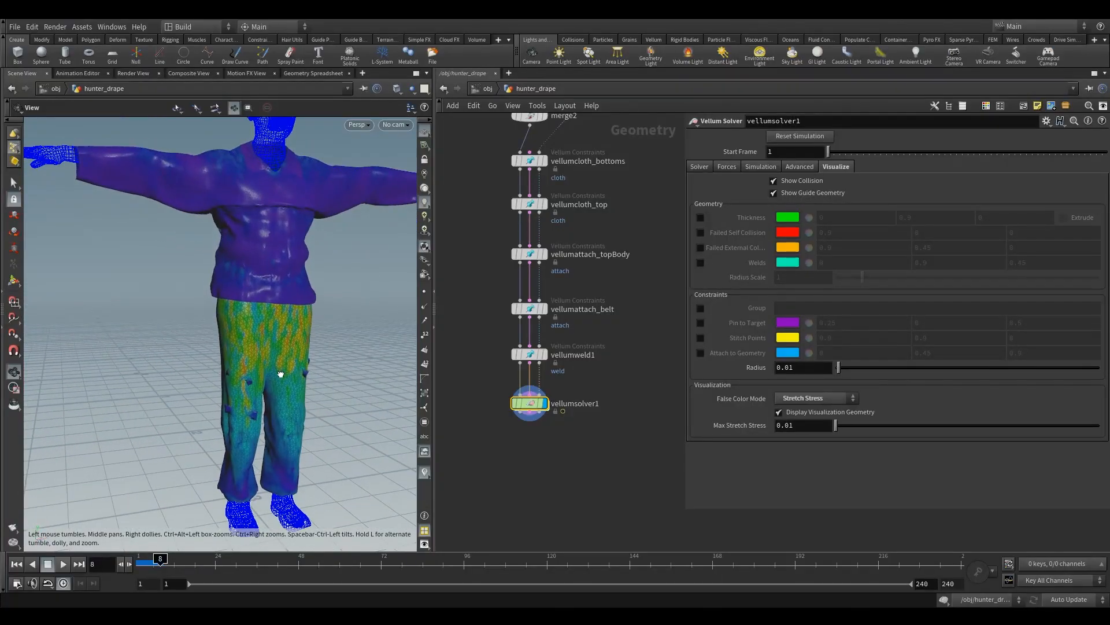
drag(279, 375, 309, 371)
mouse_move(300, 313)
mouse_down()
mouse_move(280, 329)
mouse_move(266, 317)
mouse_move(300, 316)
mouse_up()
right_drag(300, 315, 329, 349)
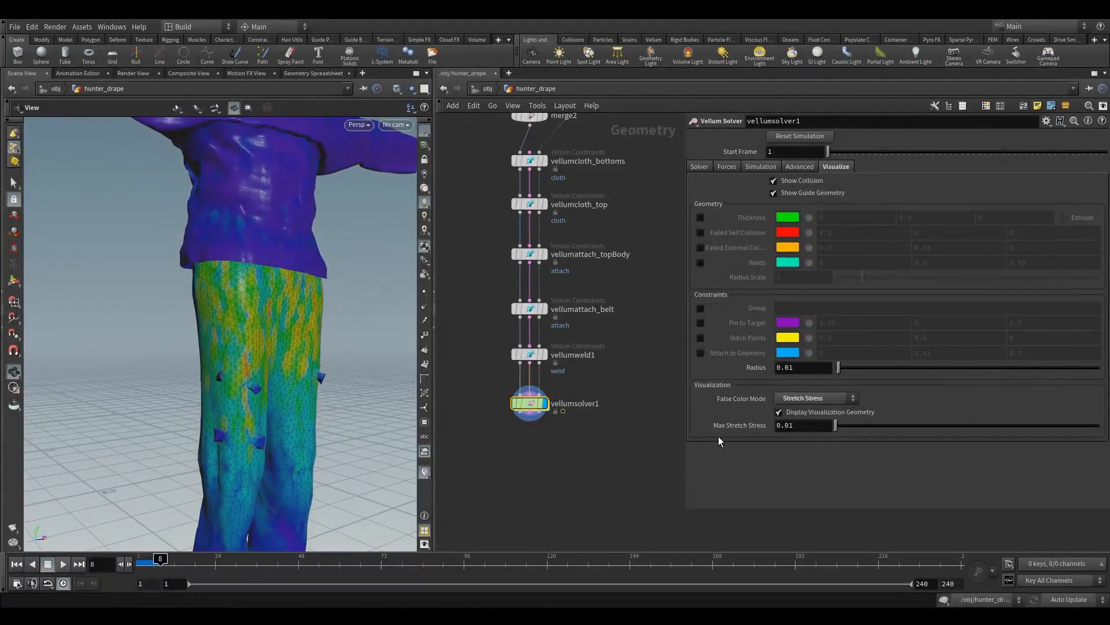
Step: Compare the Bend Stress and Stretch Ratio false color modes on the simulated garments
click(796, 395)
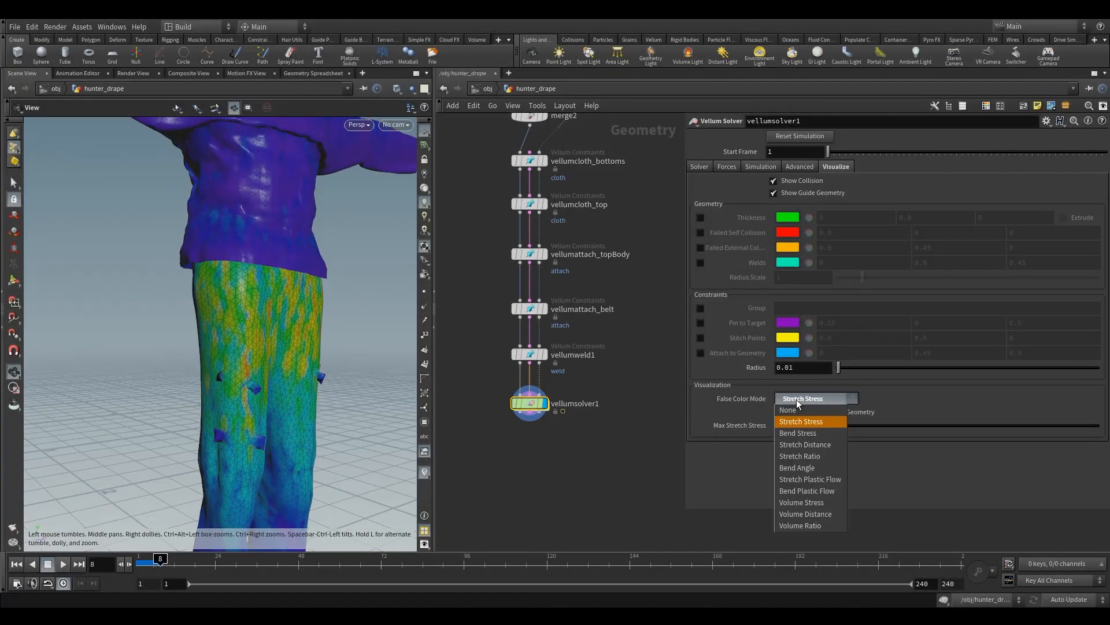
click(809, 431)
click(818, 398)
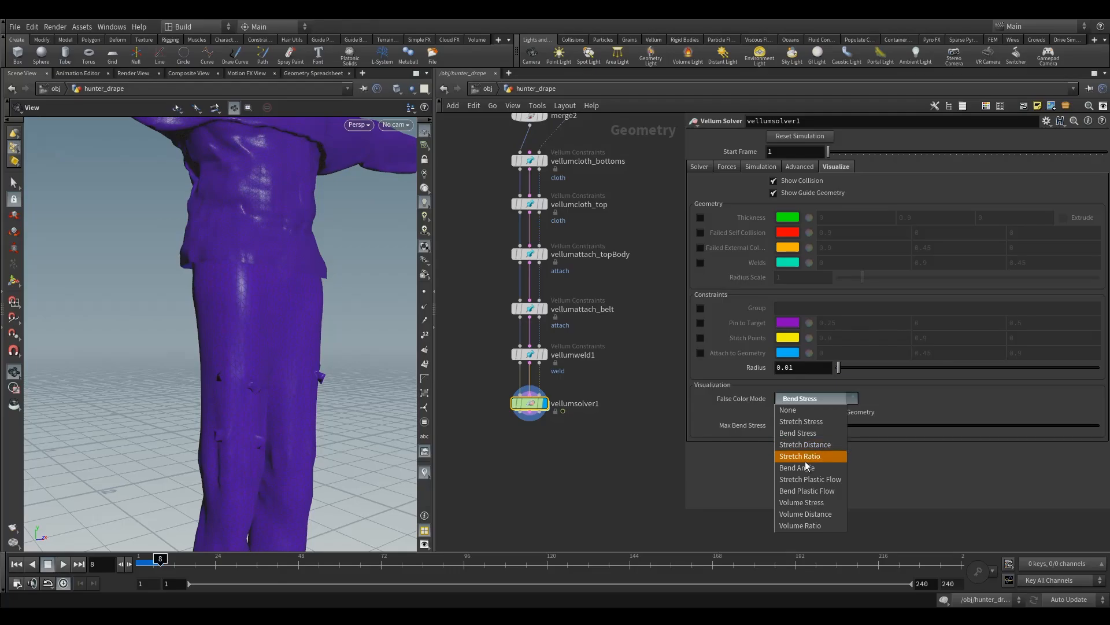
click(805, 460)
scroll(293, 414, down, 8)
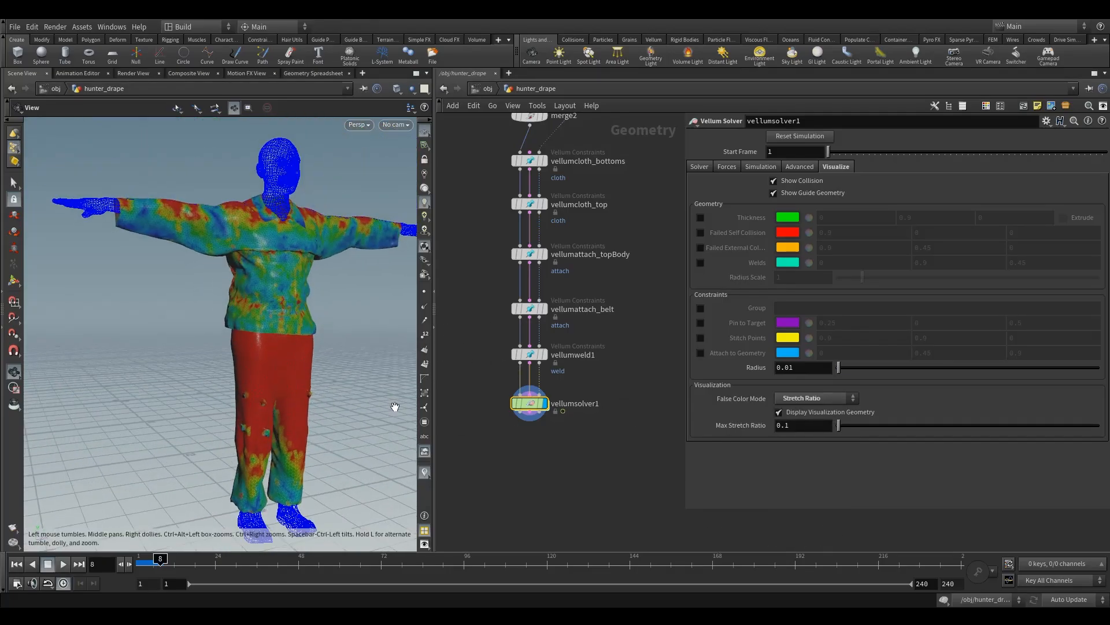
middle_drag(492, 342, 491, 360)
drag(278, 337, 277, 352)
Step: Return to the first frame and enable Breaking on the vellumweld1 node
click(574, 377)
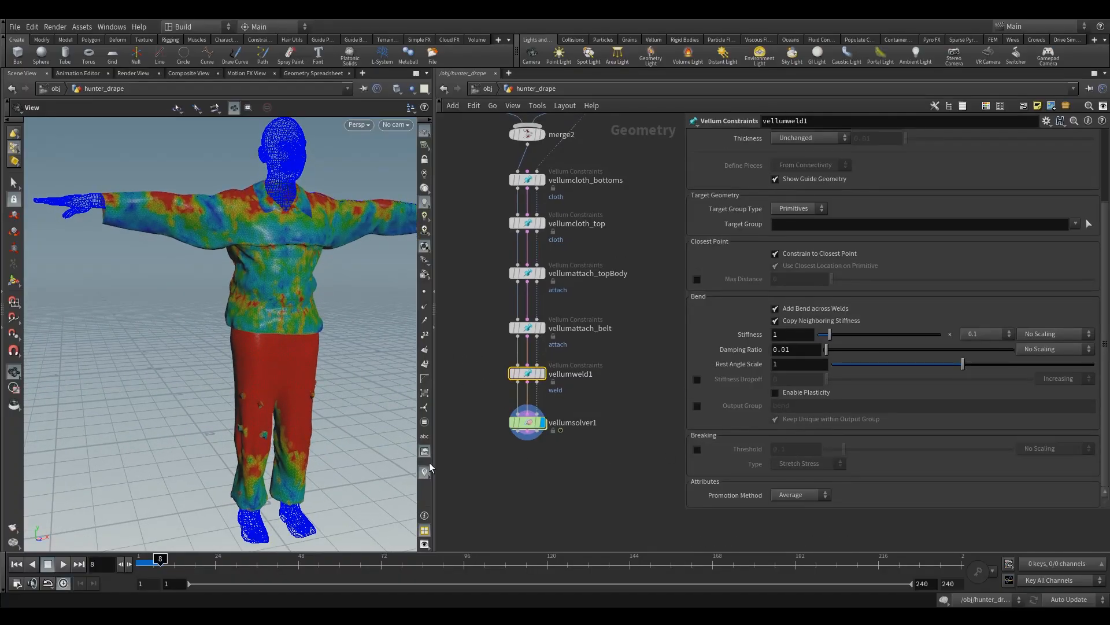
click(21, 564)
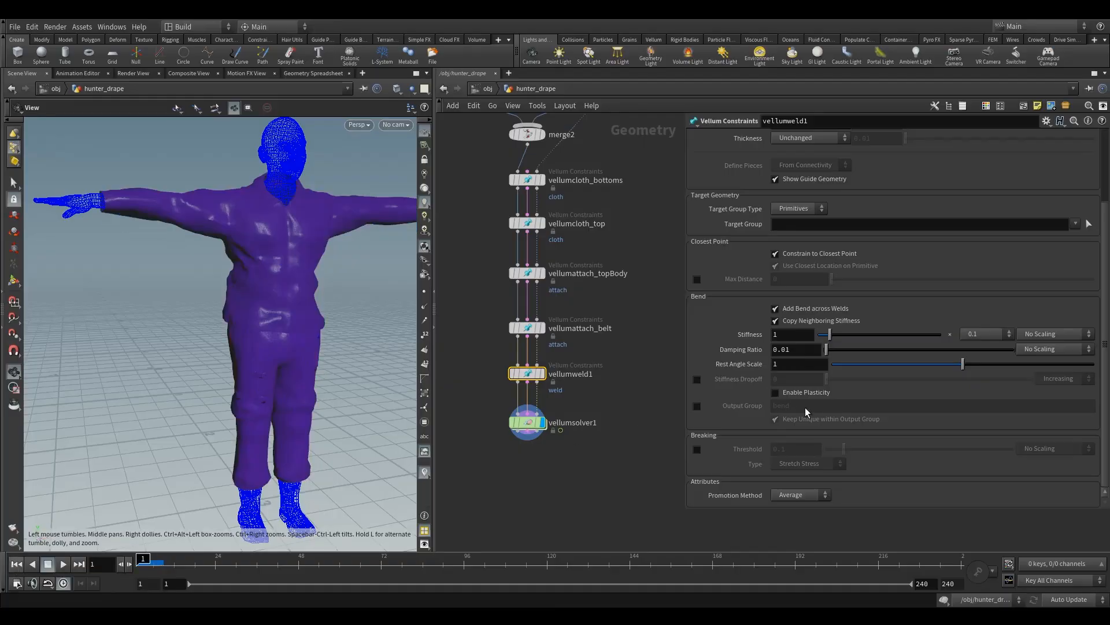
click(697, 449)
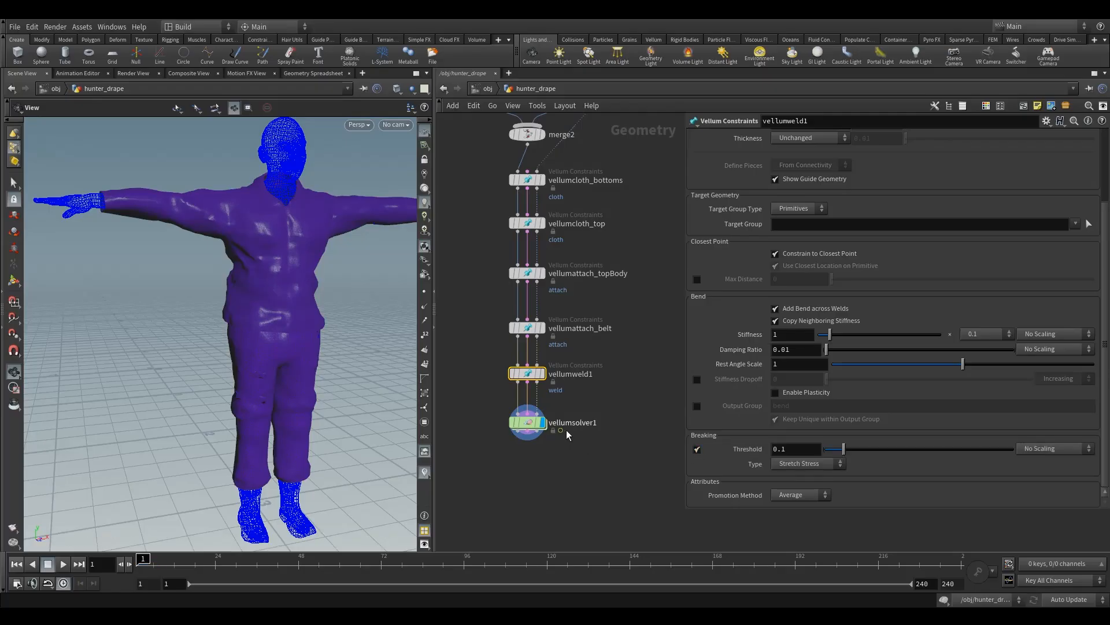
Step: Display vellumweld1's weld constraints and review its Breaking type and threshold, keeping Stretch Stress as the type
click(542, 372)
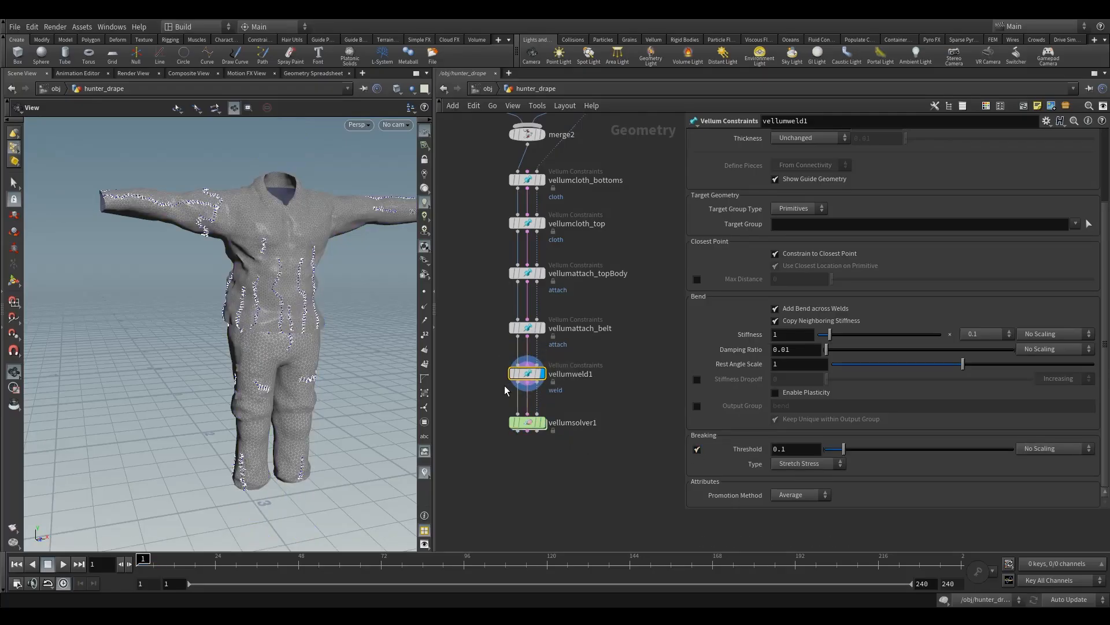
click(809, 464)
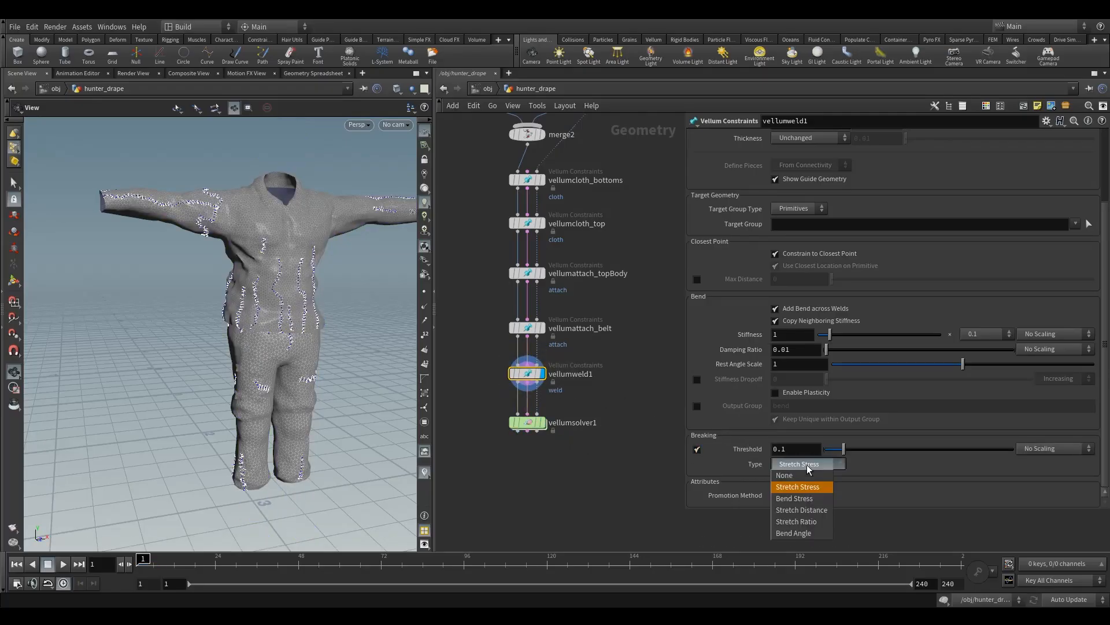
click(810, 488)
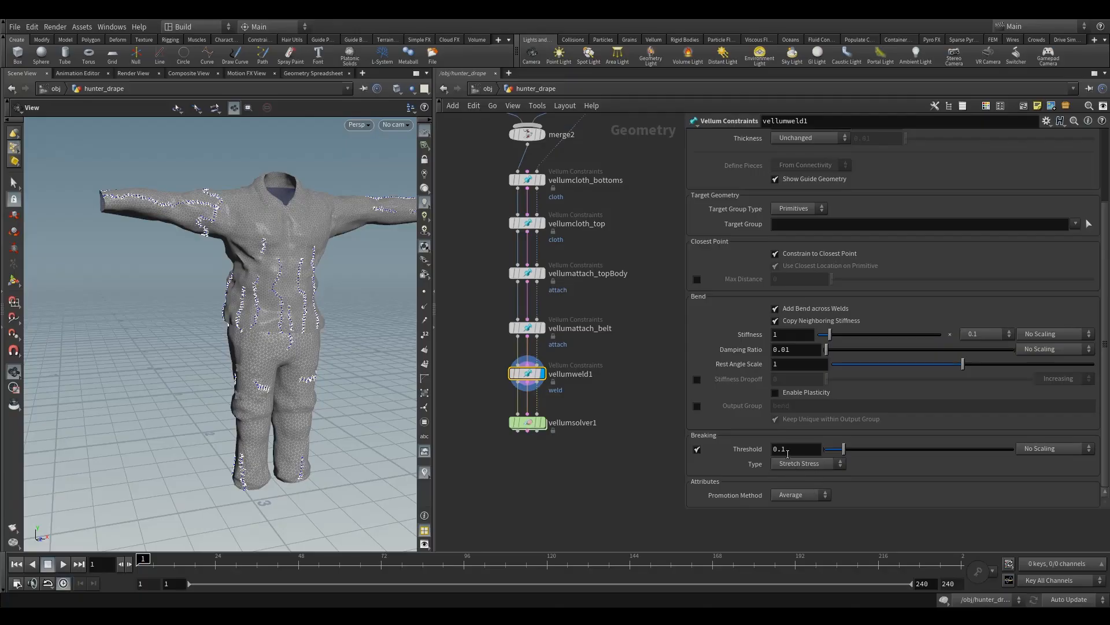
click(800, 454)
click(794, 457)
Step: Display vellumsolver1 and set its False Color Mode to Stretch Stress with a Max Stretch Stress of 0.1
click(535, 423)
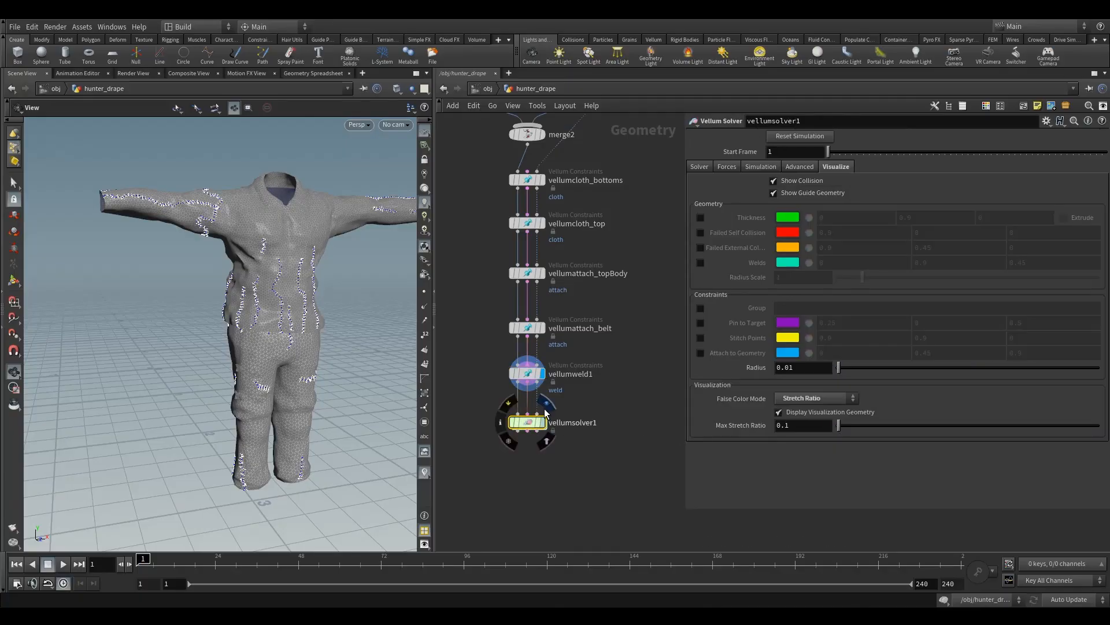
click(546, 407)
click(807, 398)
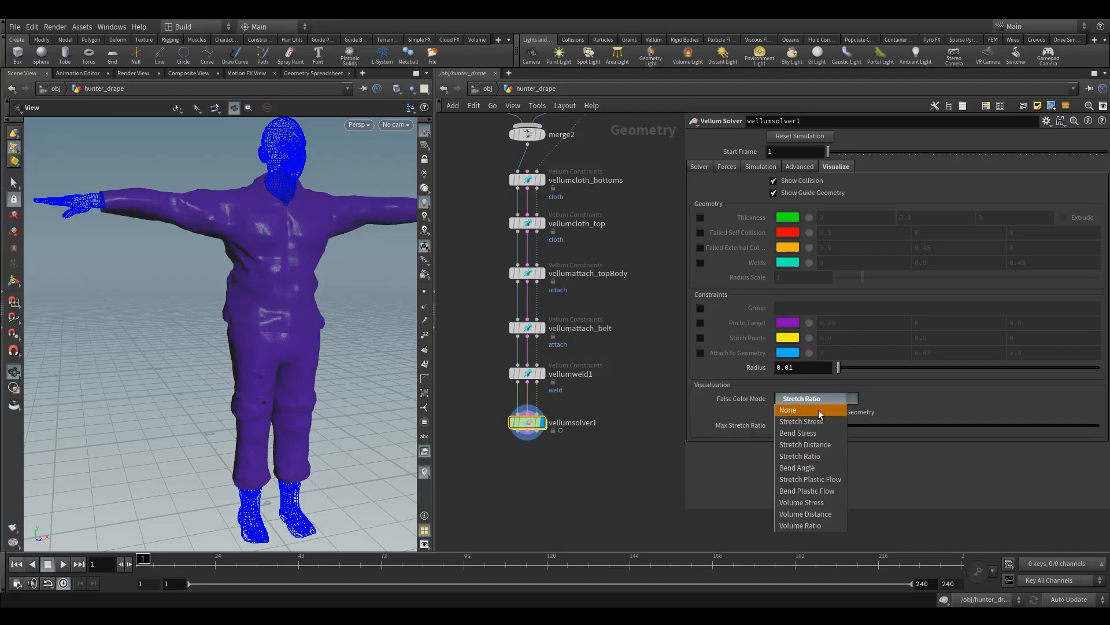
click(816, 422)
double_click(786, 427)
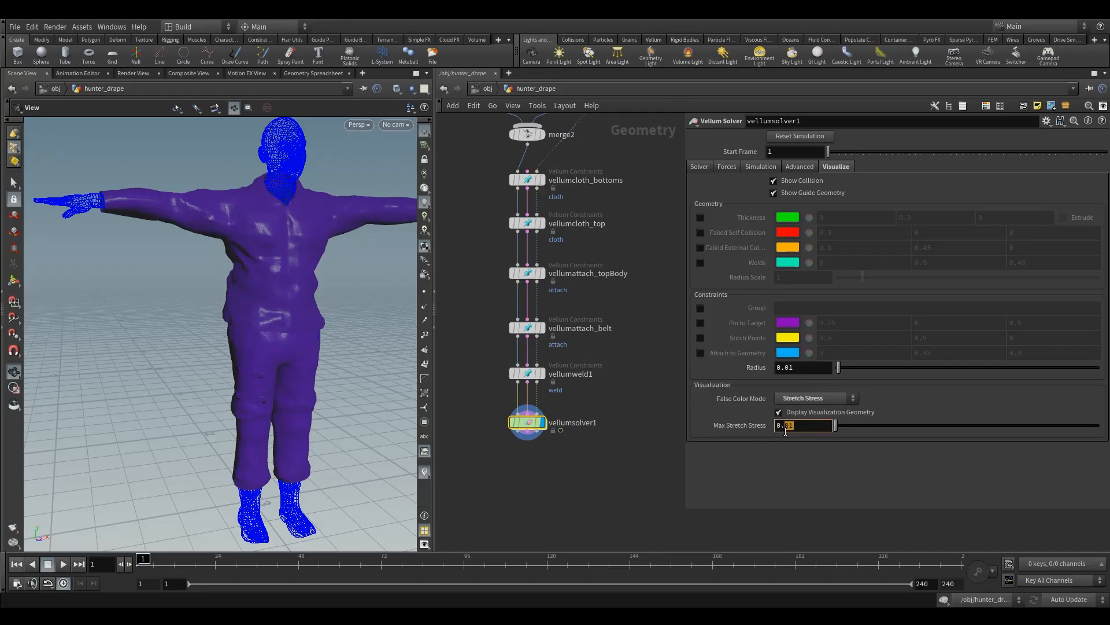
text(1)
key(Return)
Step: Turn on the Welds visualization and run the simulation to frame 11 to check the garment seams for breaking
click(701, 263)
drag(260, 387, 108, 504)
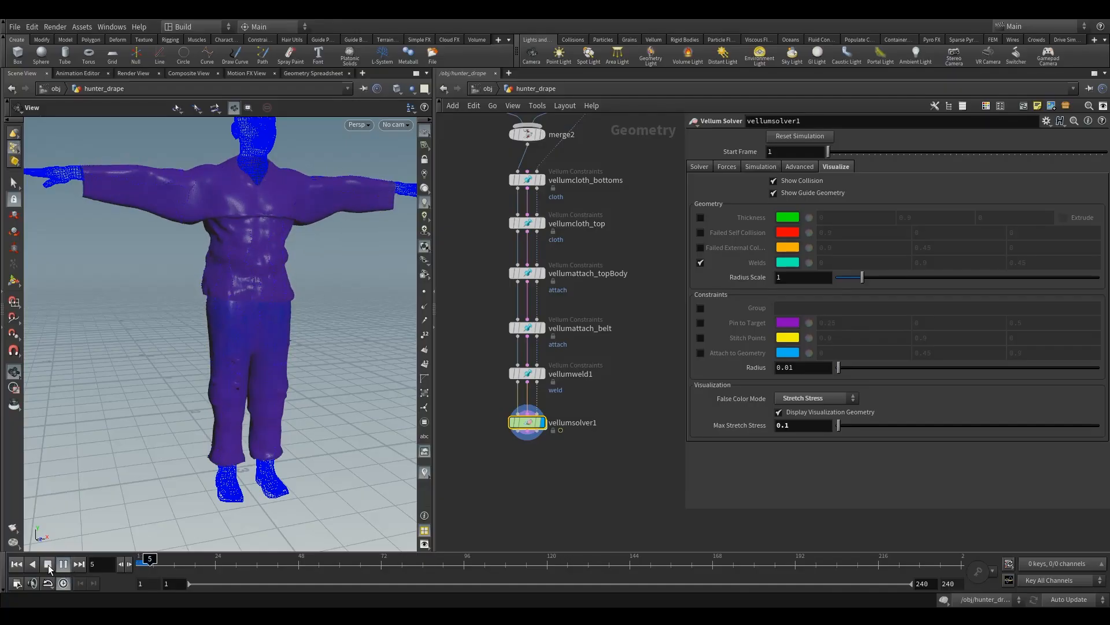
click(48, 564)
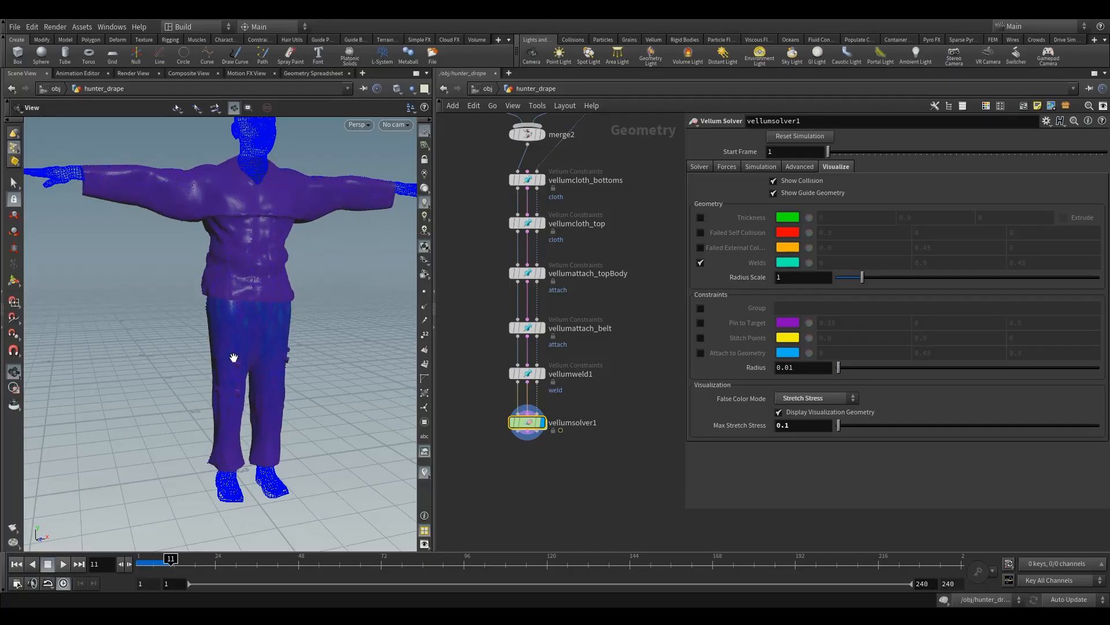
scroll(281, 342, up, 5)
drag(324, 282, 355, 382)
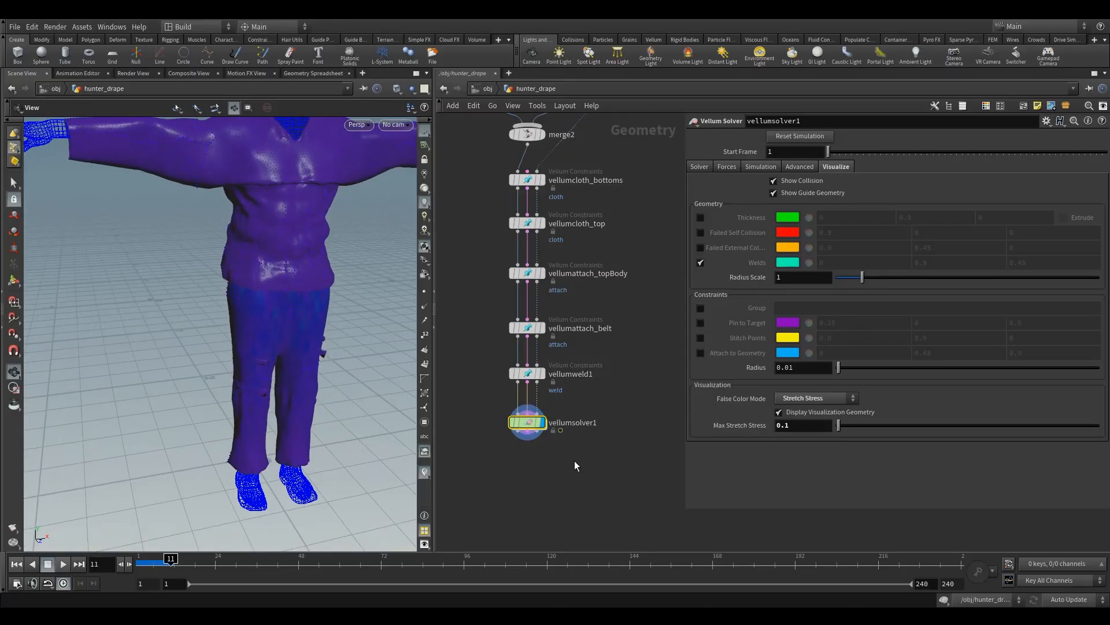
Step: Back at frame 1, set vellumweld1's breaking Threshold and the solver's Max Stretch Stress both to 0.02
drag(159, 563, 139, 562)
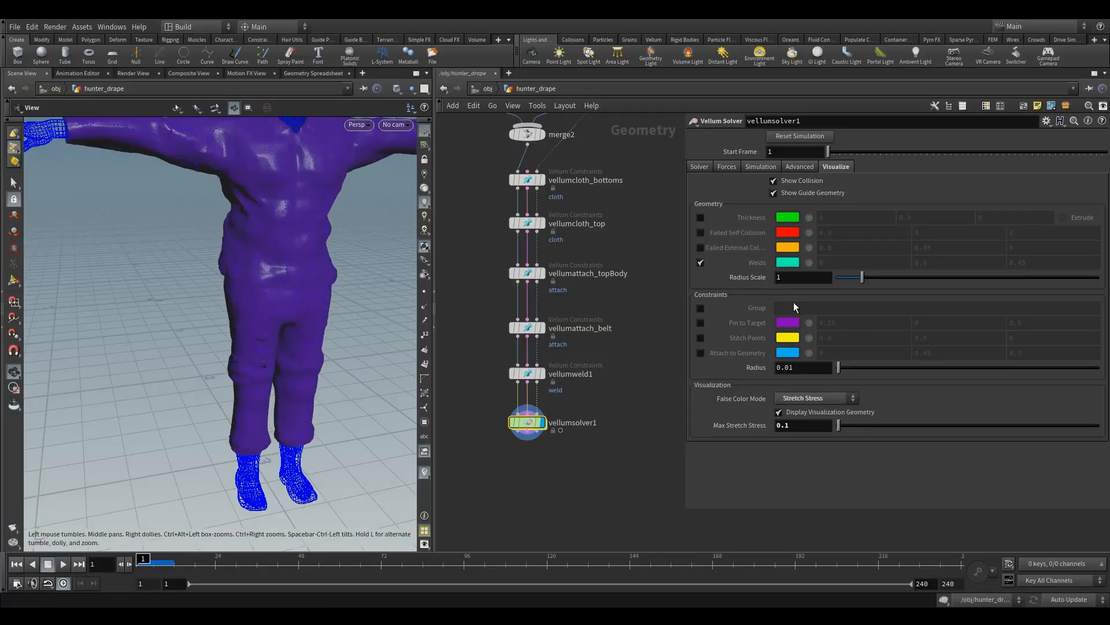
click(527, 373)
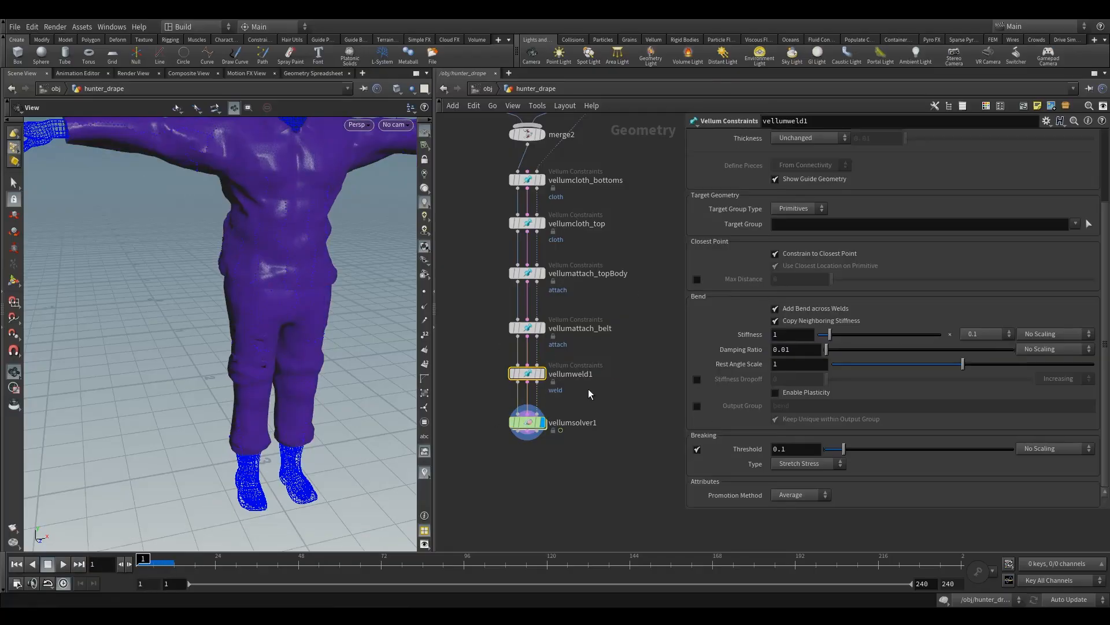
double_click(781, 450)
click(523, 422)
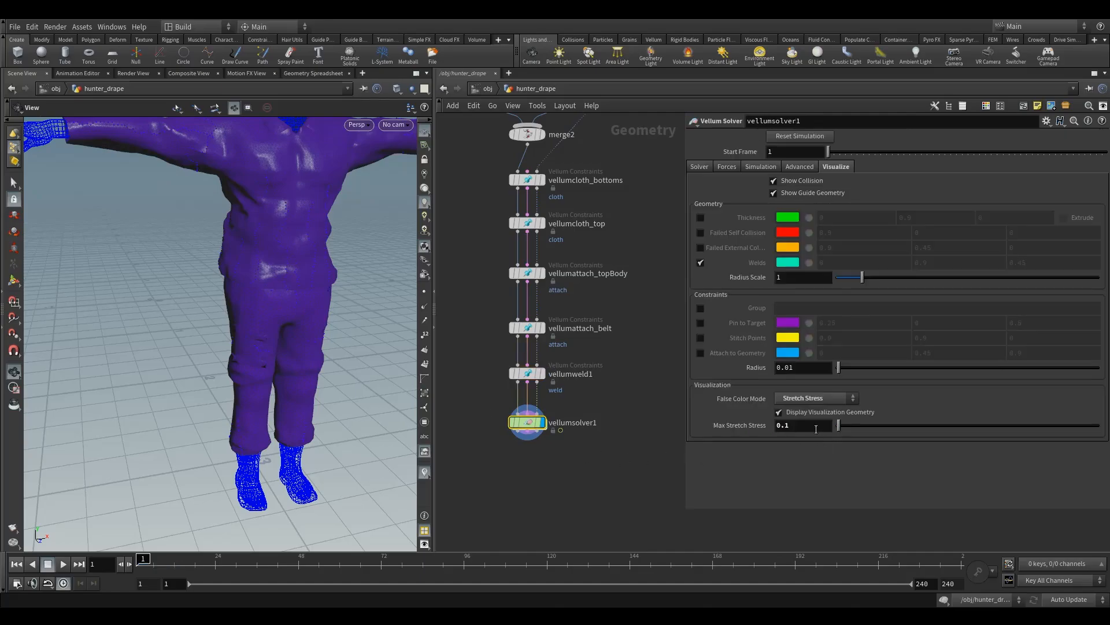
text(02)
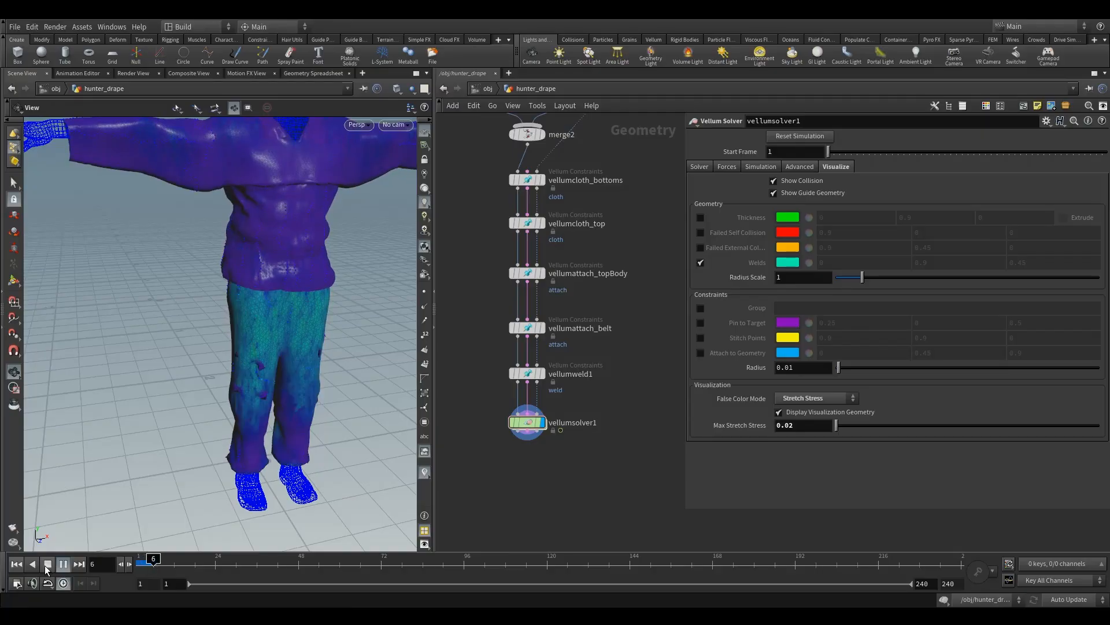
Step: Stop the running simulation, check the trouser seams for broken welds, and return to the first frame
key(Escape)
mouse_move(266, 381)
mouse_down()
mouse_move(322, 347)
mouse_move(260, 350)
mouse_up()
click(150, 561)
drag(150, 561, 143, 561)
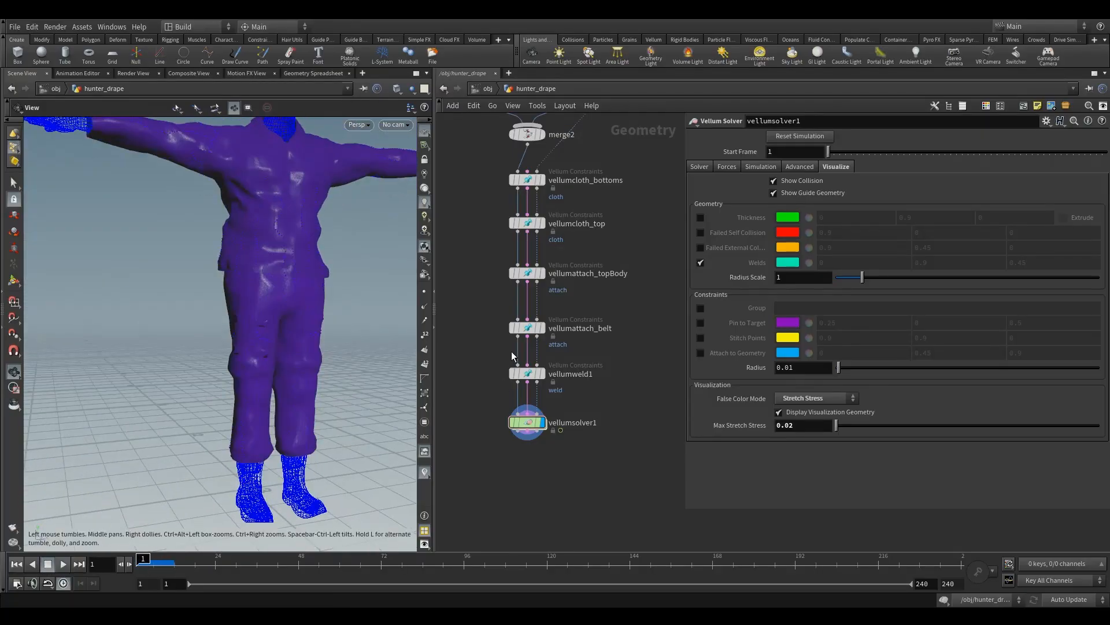
drag(276, 280, 272, 272)
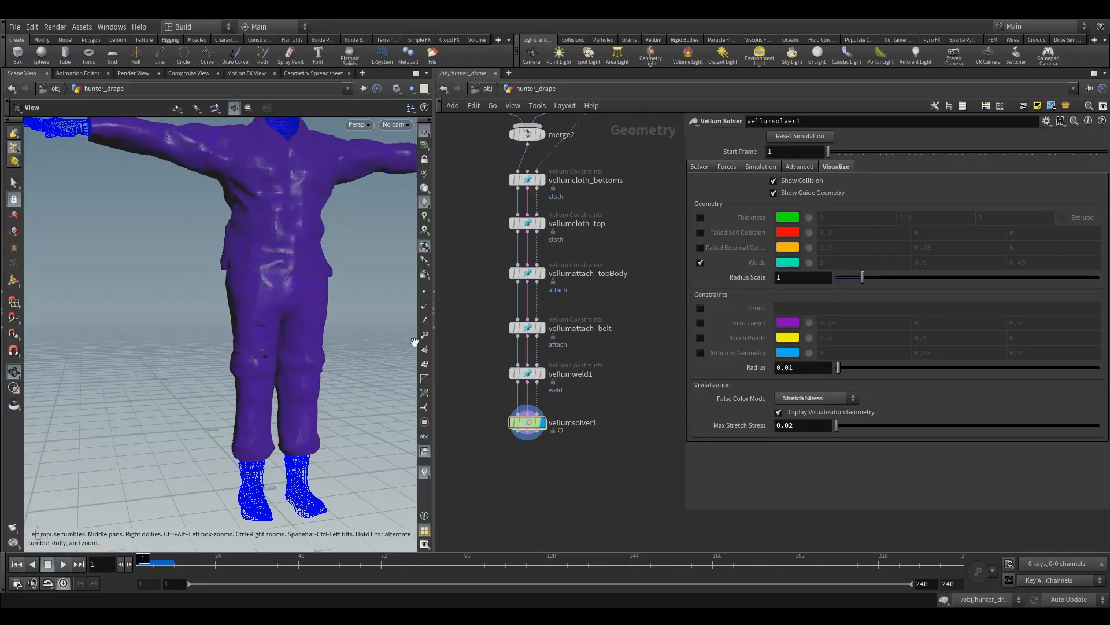
Step: Lower vellumweld1's breaking Threshold and set vellumsolver1's Max Stretch Stress to 0.005
click(550, 387)
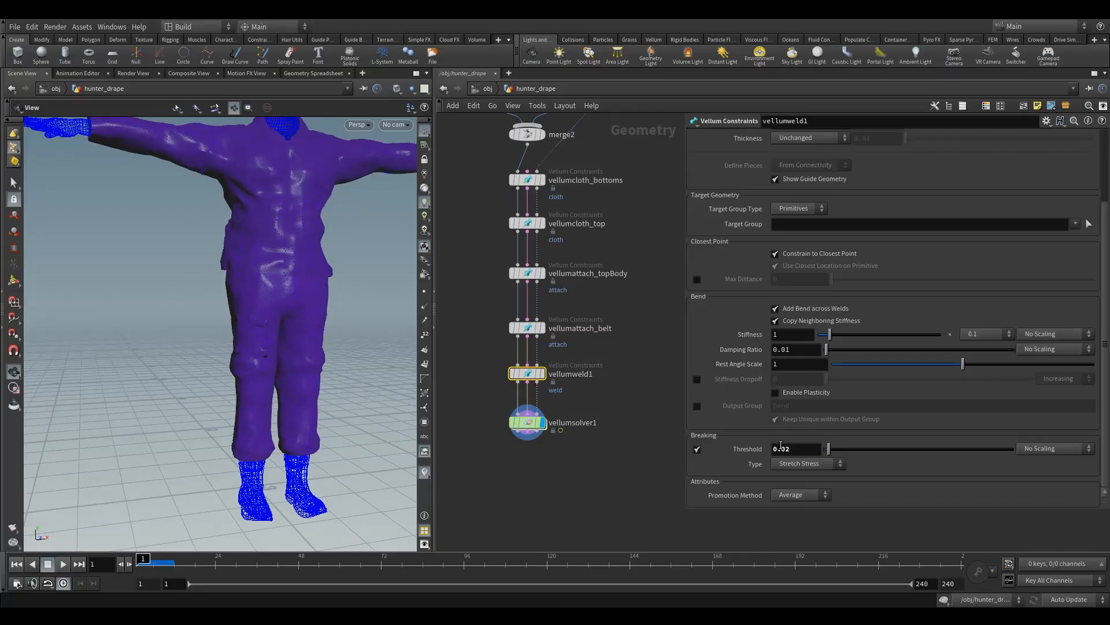
drag(786, 450, 812, 453)
drag(606, 463, 525, 417)
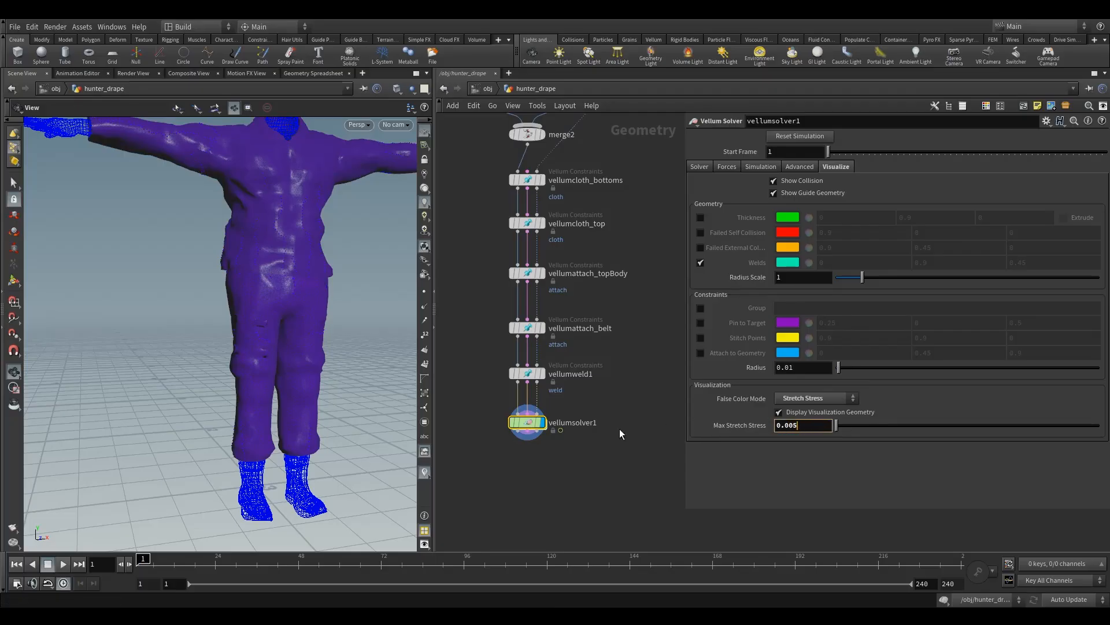
Step: Run the simulation to frame 13 and inspect the trousers from all sides for stretch stress and broken welds
click(58, 563)
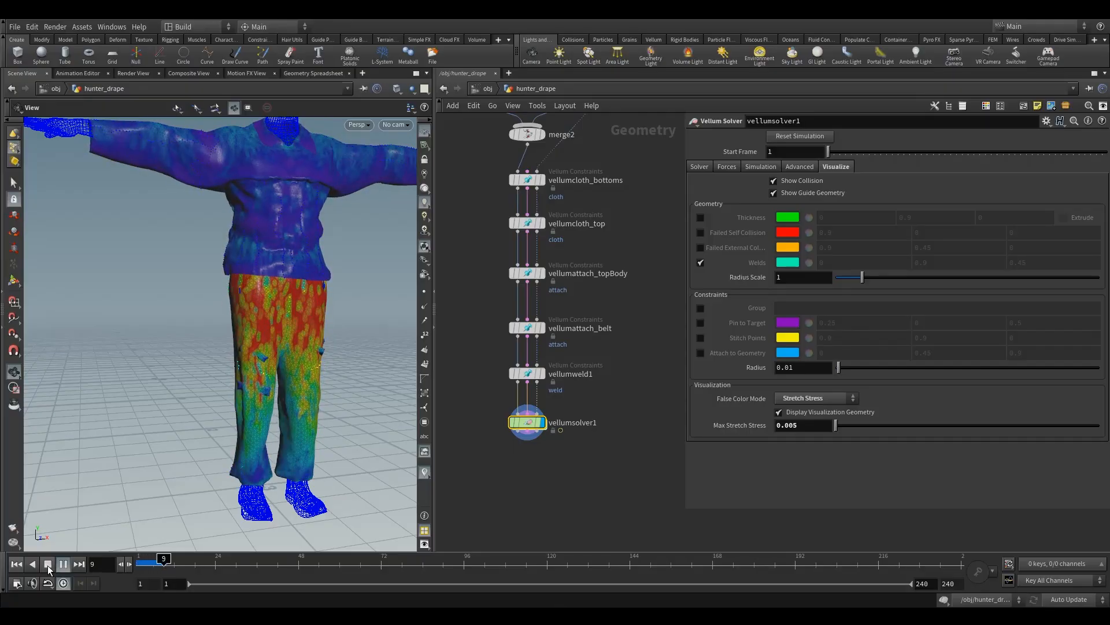
click(47, 564)
scroll(274, 318, up, 10)
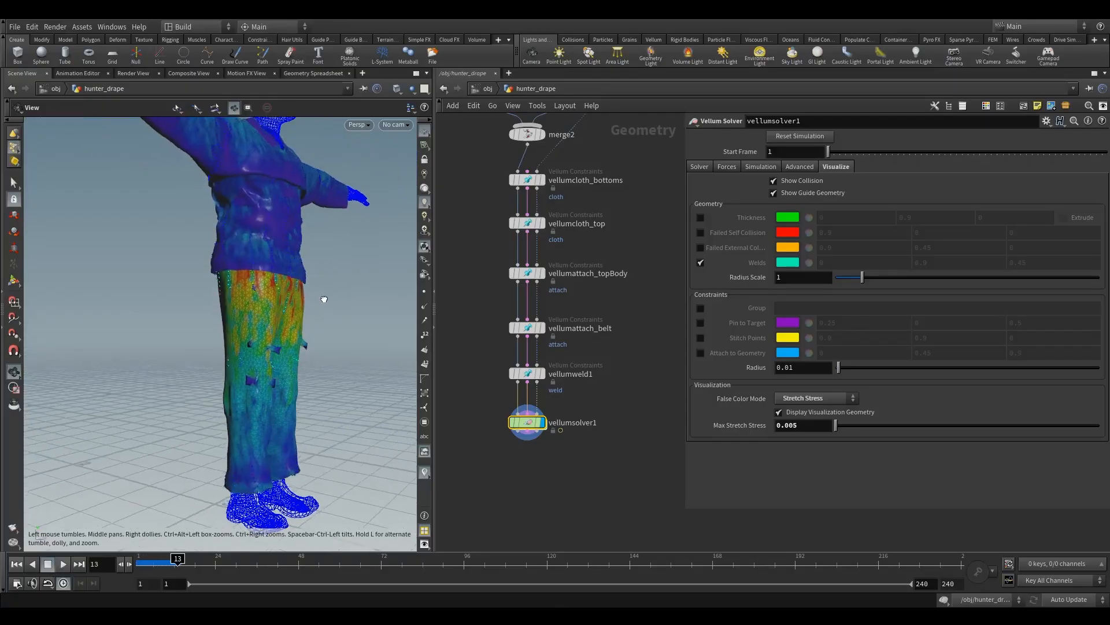
drag(361, 305, 144, 422)
drag(273, 421, 257, 346)
right_drag(258, 345, 248, 232)
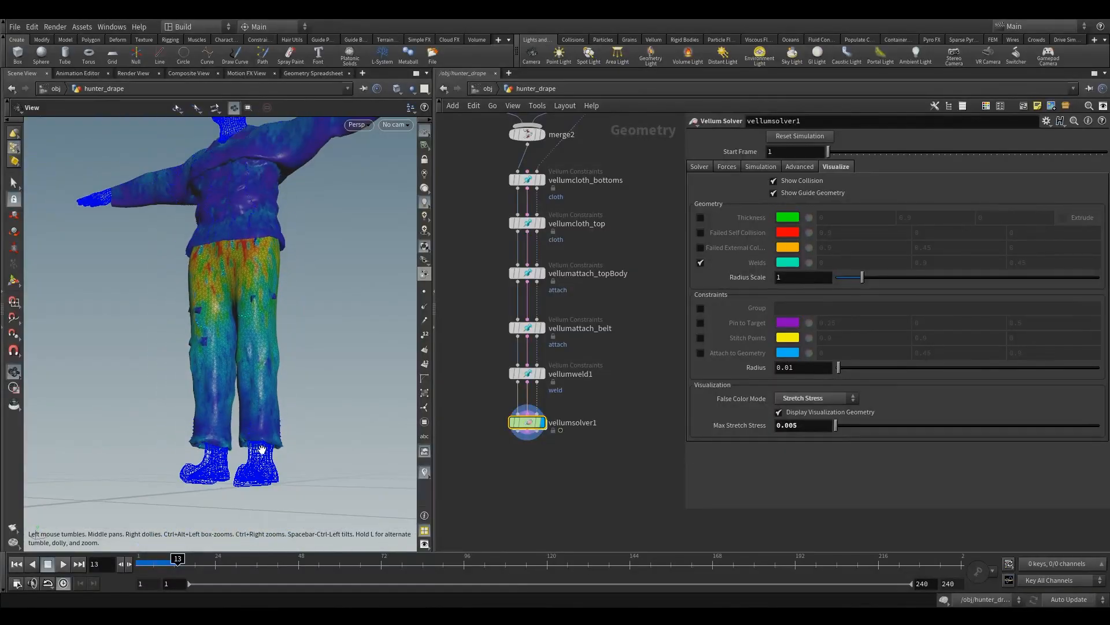
middle_drag(249, 232, 250, 363)
right_drag(250, 363, 332, 342)
drag(332, 342, 331, 296)
Step: Continue the simulation to frame 34, check the waist and trouser seams front and back, and return to the first frame
click(63, 564)
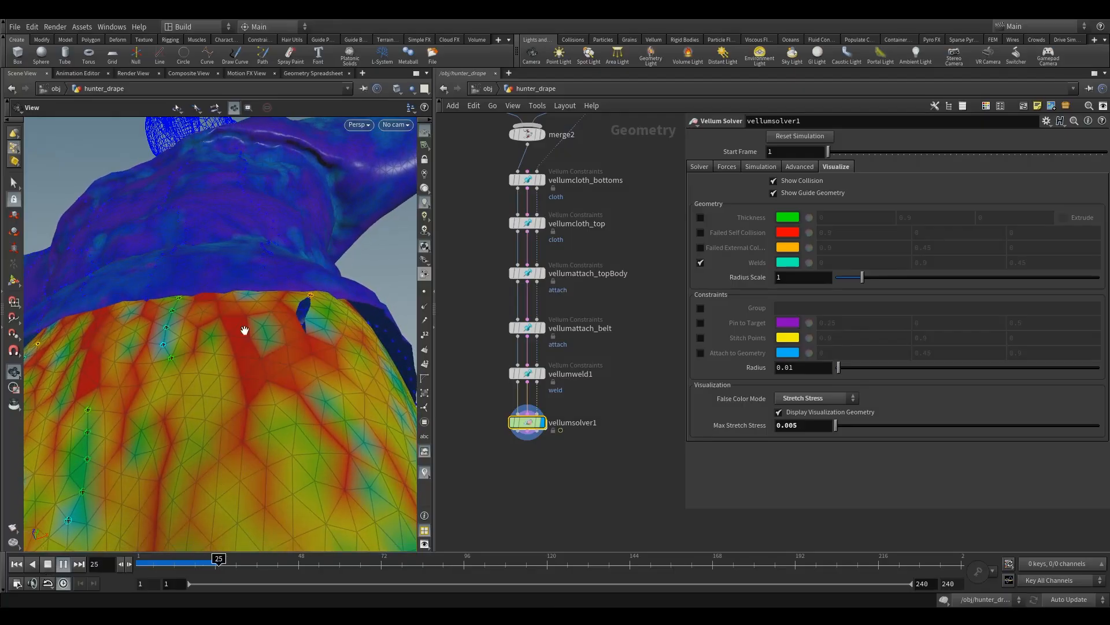
drag(149, 390, 159, 447)
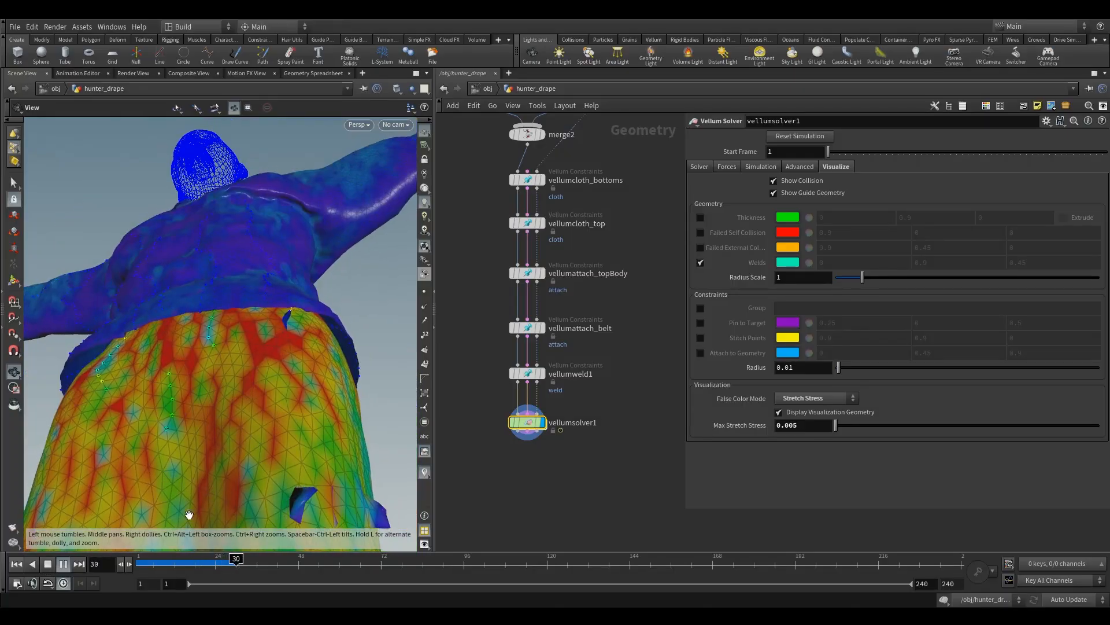
drag(126, 481, 221, 267)
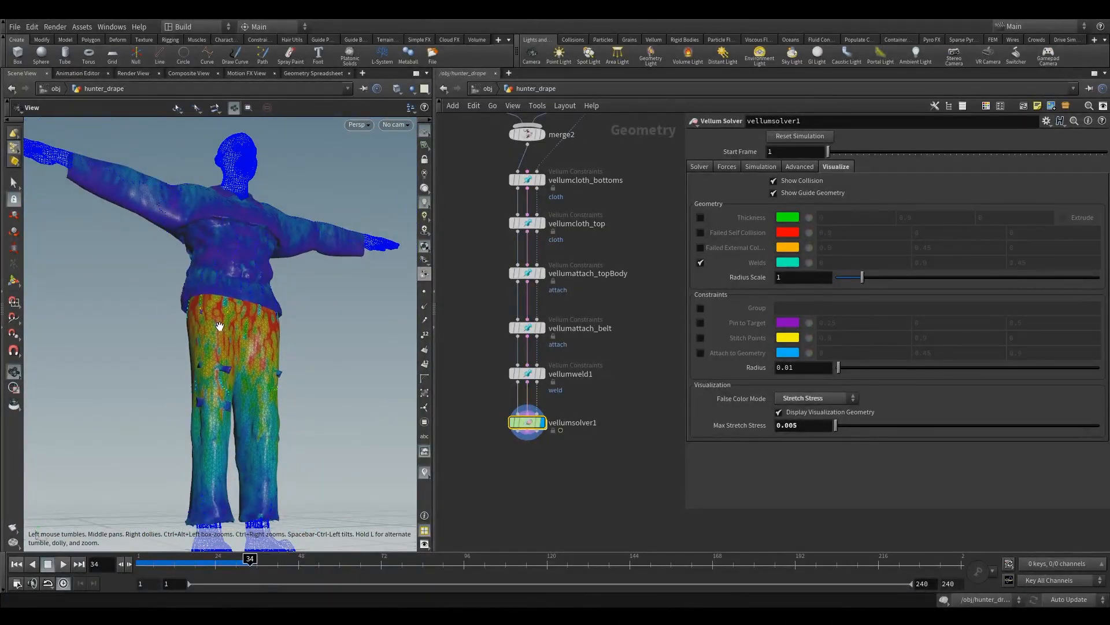
drag(220, 326, 295, 317)
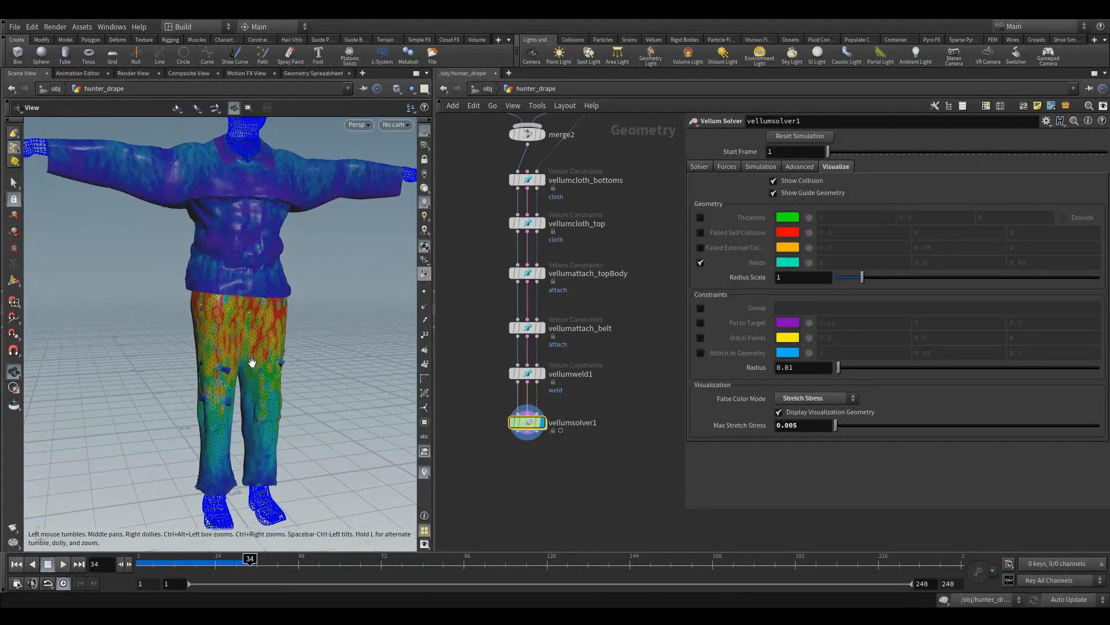
drag(263, 358, 412, 352)
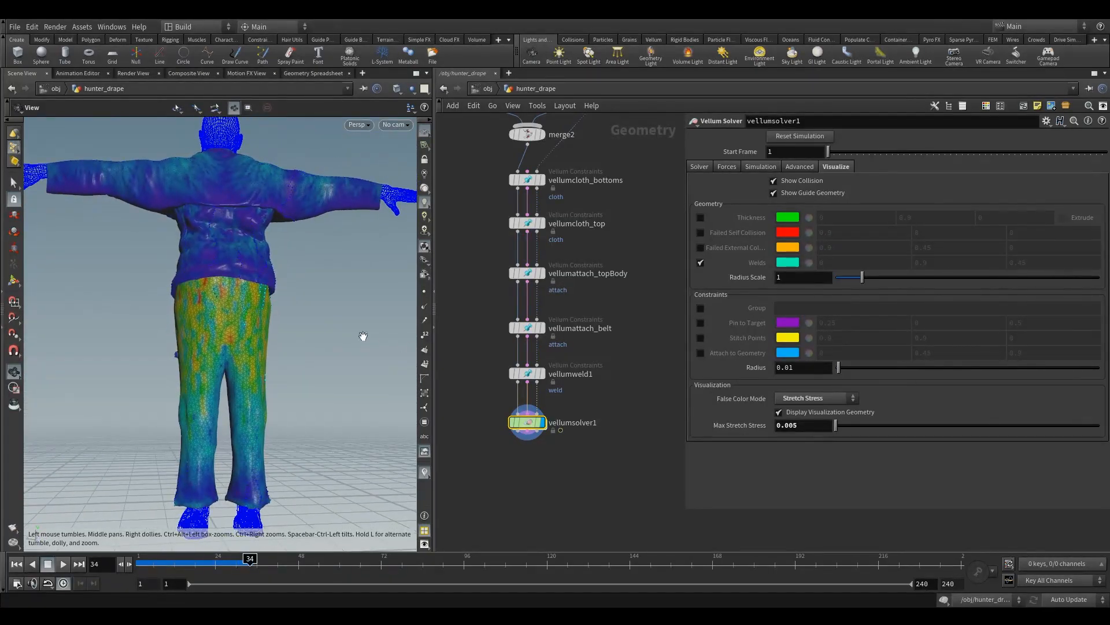
scroll(221, 330, up, 5)
scroll(216, 313, down, 5)
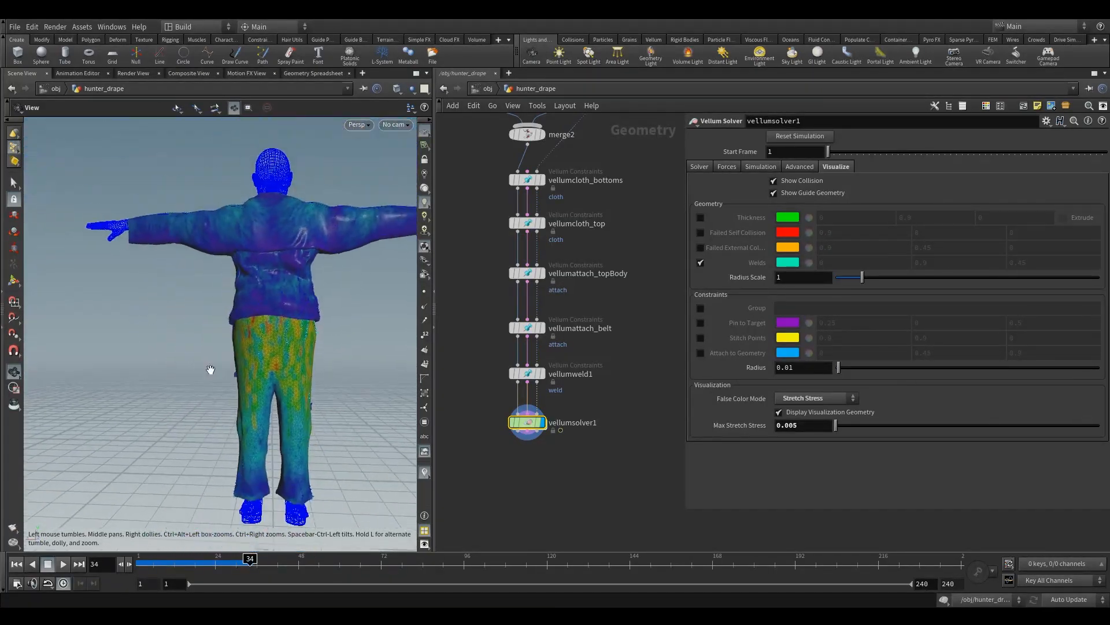
drag(211, 369, 158, 391)
scroll(159, 391, down, 1)
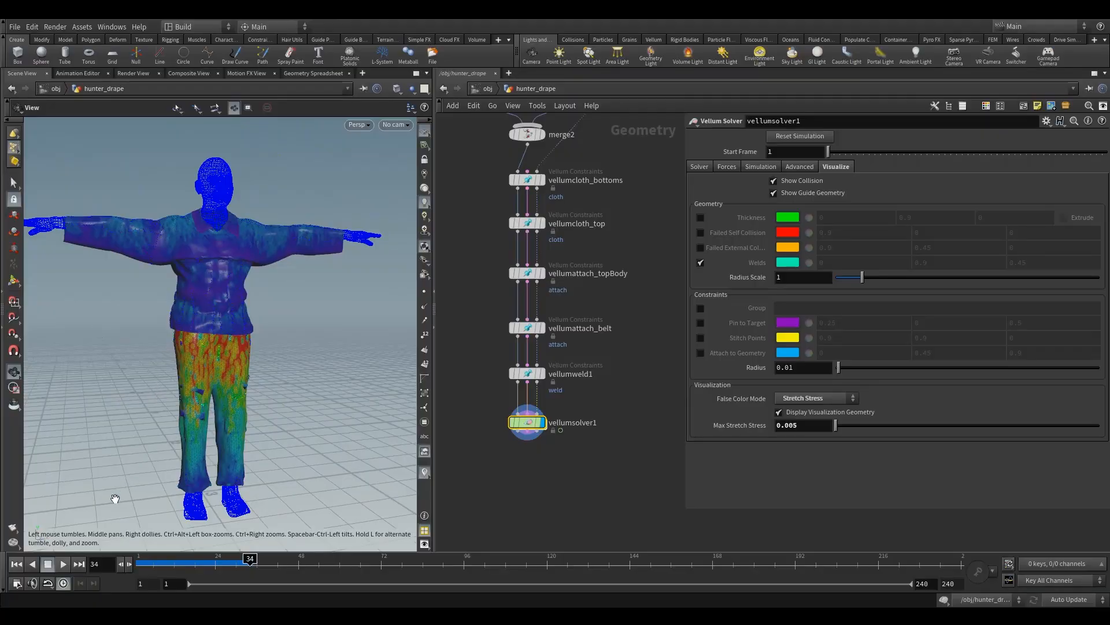
click(21, 565)
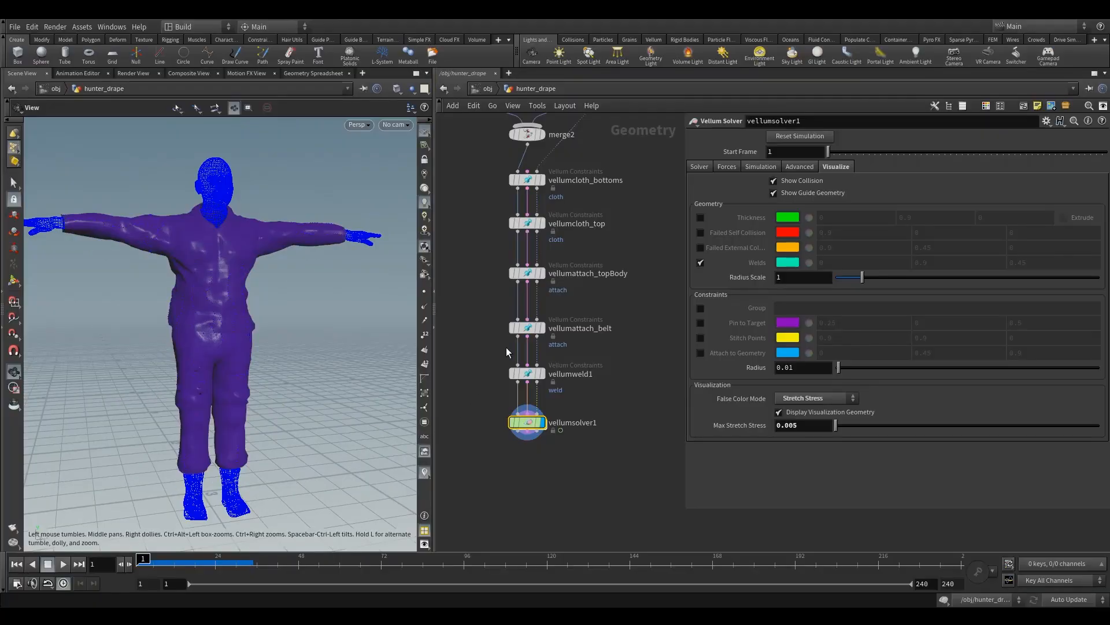
Step: Disable breaking on vellumweld1 and select vellumsolver1 again
click(568, 396)
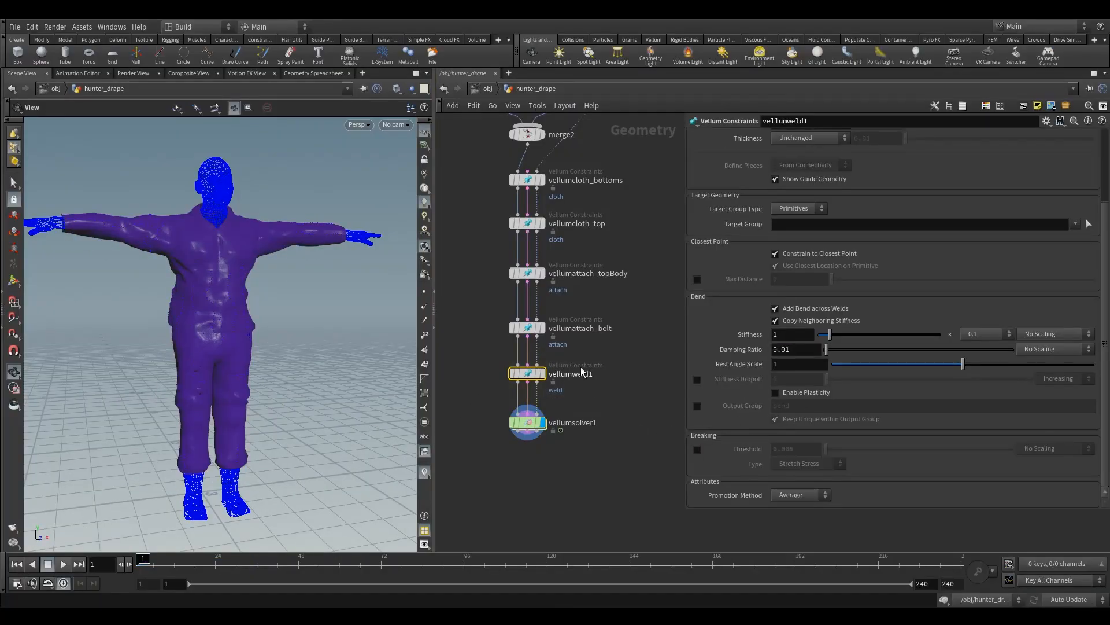
middle_drag(591, 368, 572, 340)
click(507, 393)
Step: Rewire the collision input of vellumcloth_bottoms from null1 to the blend shapes node and delete null1
middle_drag(611, 283, 570, 413)
scroll(570, 413, down, 4)
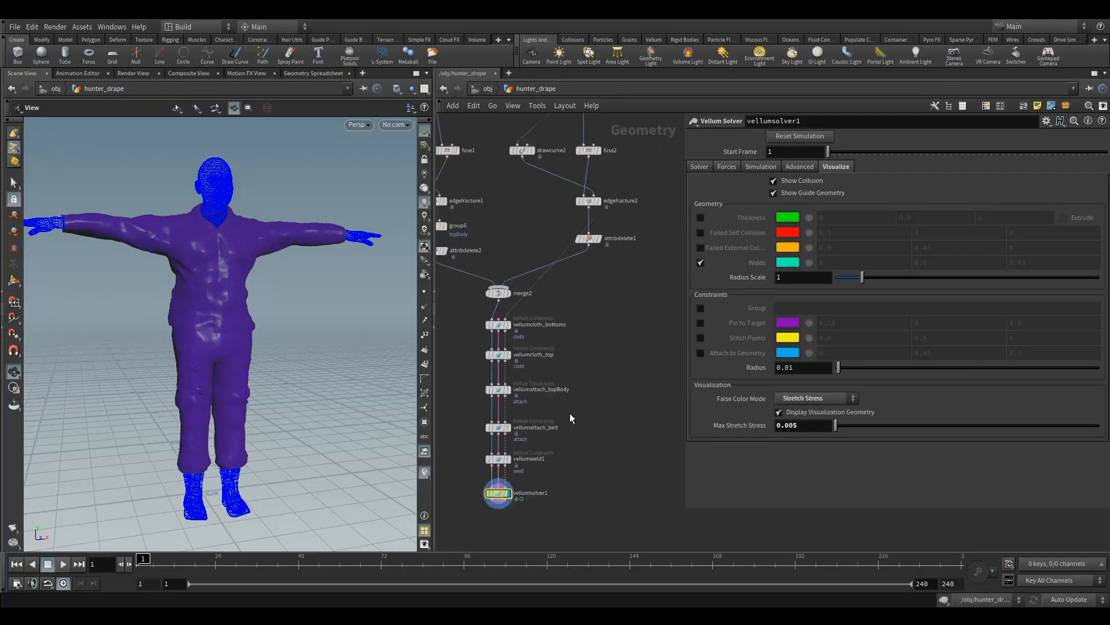
middle_drag(610, 361, 507, 412)
middle_drag(591, 272, 501, 268)
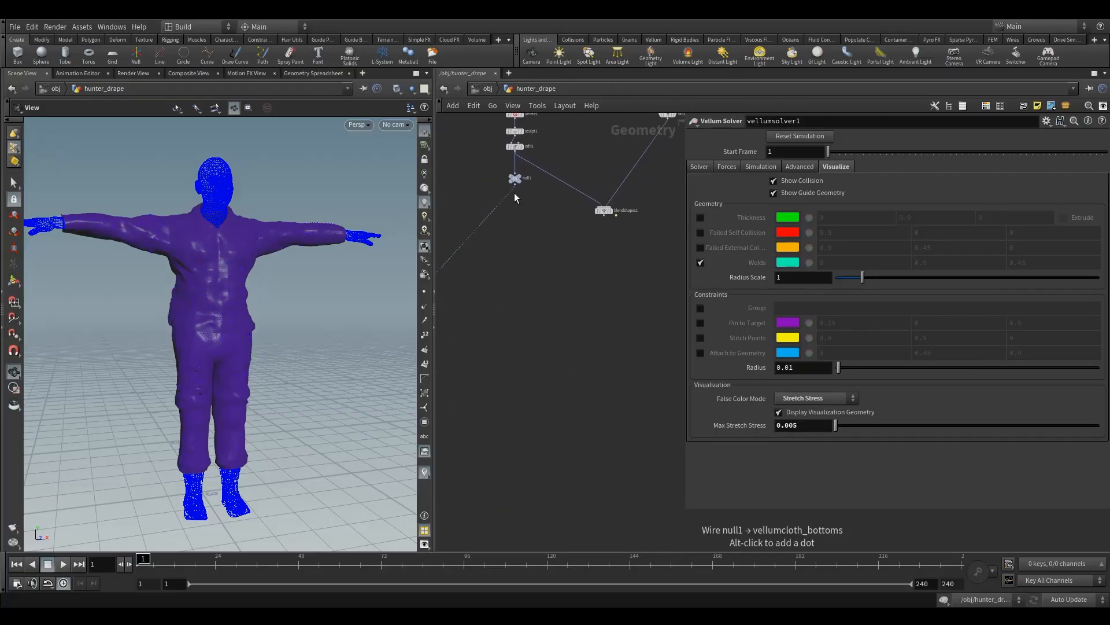
drag(508, 194, 607, 212)
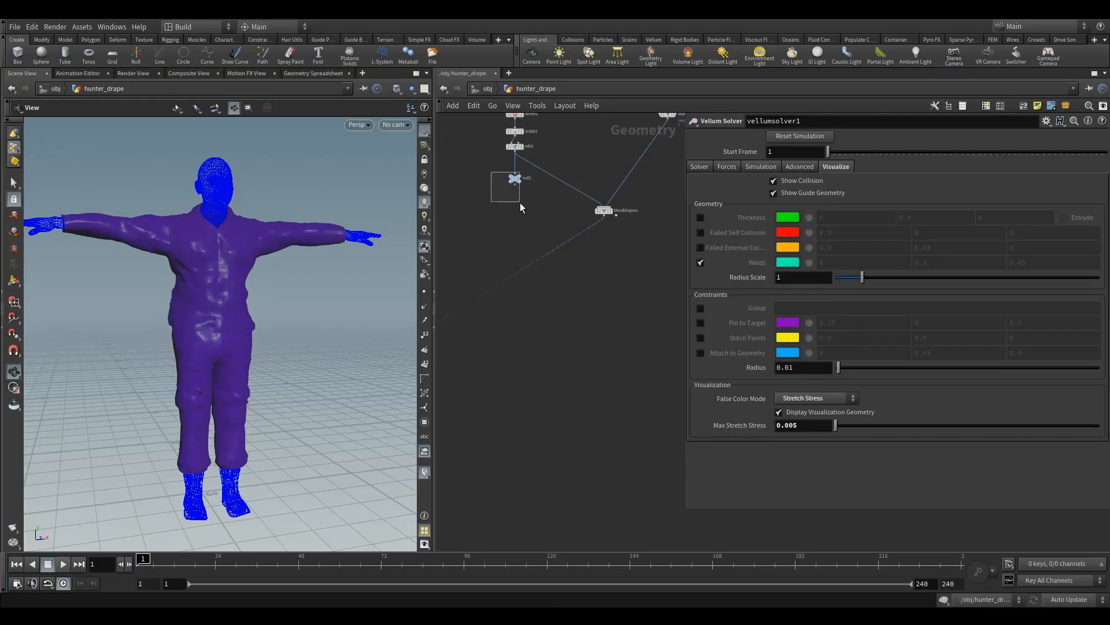
drag(519, 203, 517, 203)
key(Delete)
Step: Turn off Display Visualization Geometry on vellumsolver1 and set its False Color Mode to None
middle_drag(512, 213, 483, 176)
scroll(483, 176, down, 3)
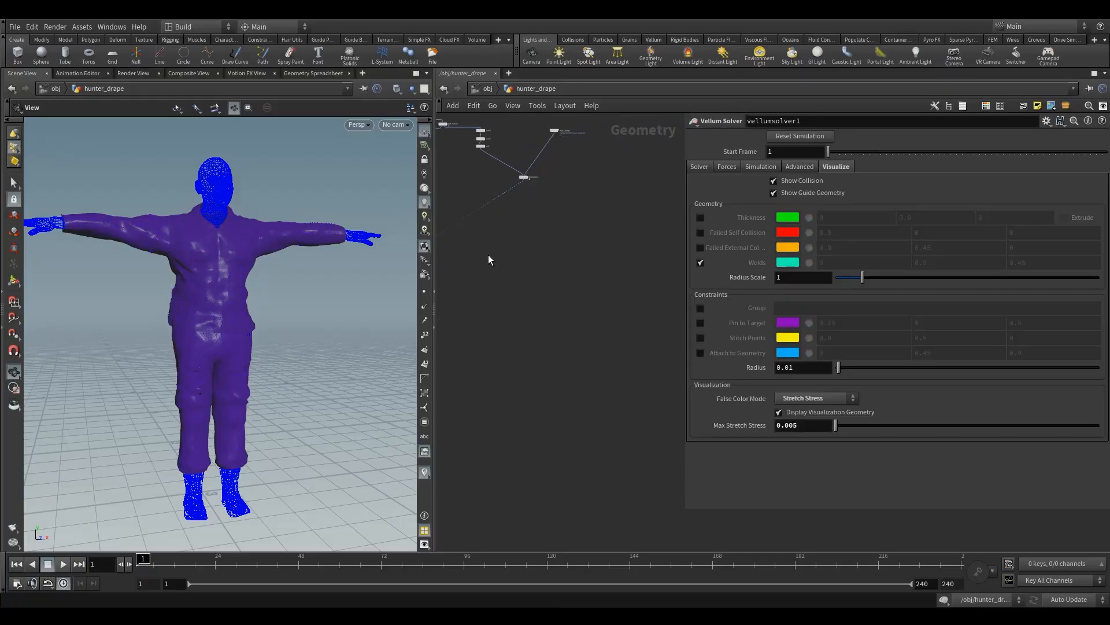
middle_drag(488, 254, 611, 206)
scroll(561, 290, up, 3)
middle_drag(522, 295, 579, 330)
drag(568, 331, 511, 293)
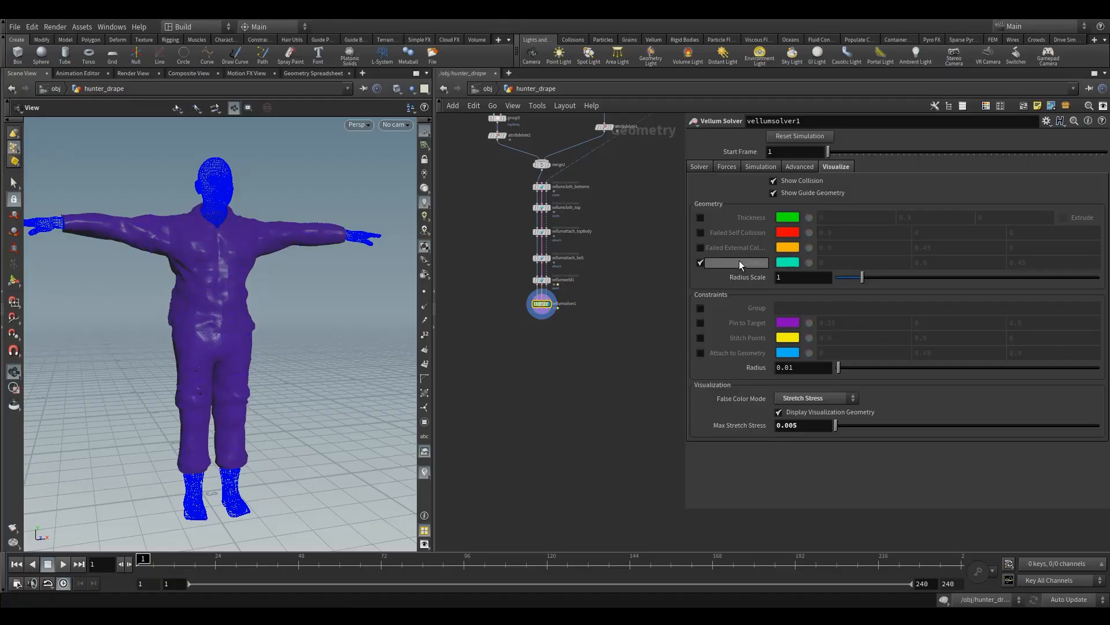
drag(512, 307, 511, 307)
middle_drag(614, 315, 608, 392)
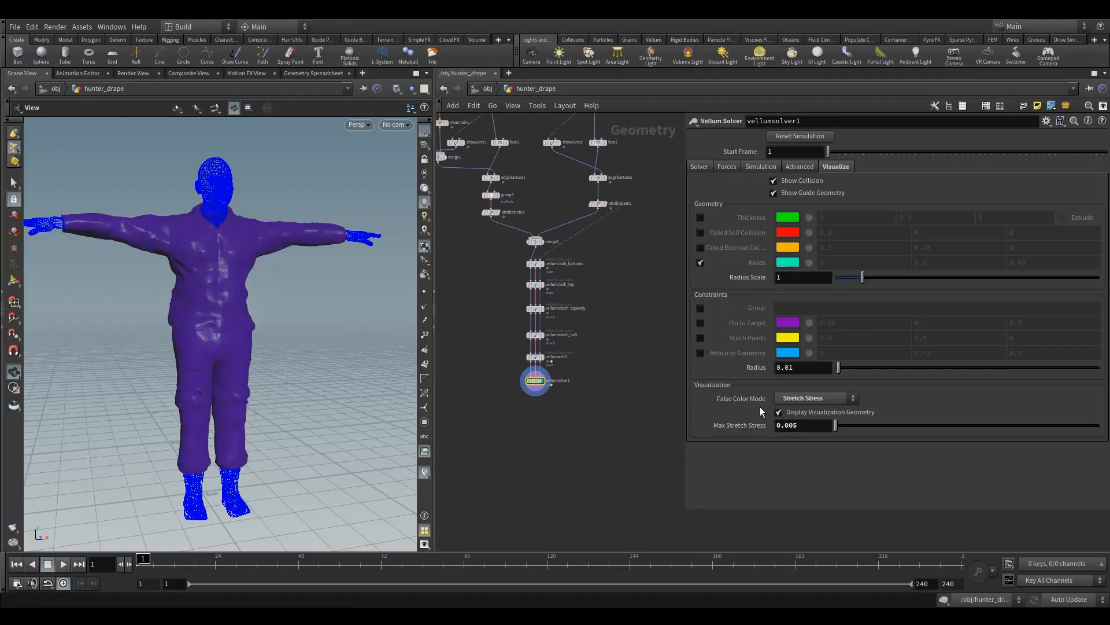
click(779, 412)
click(815, 398)
click(804, 409)
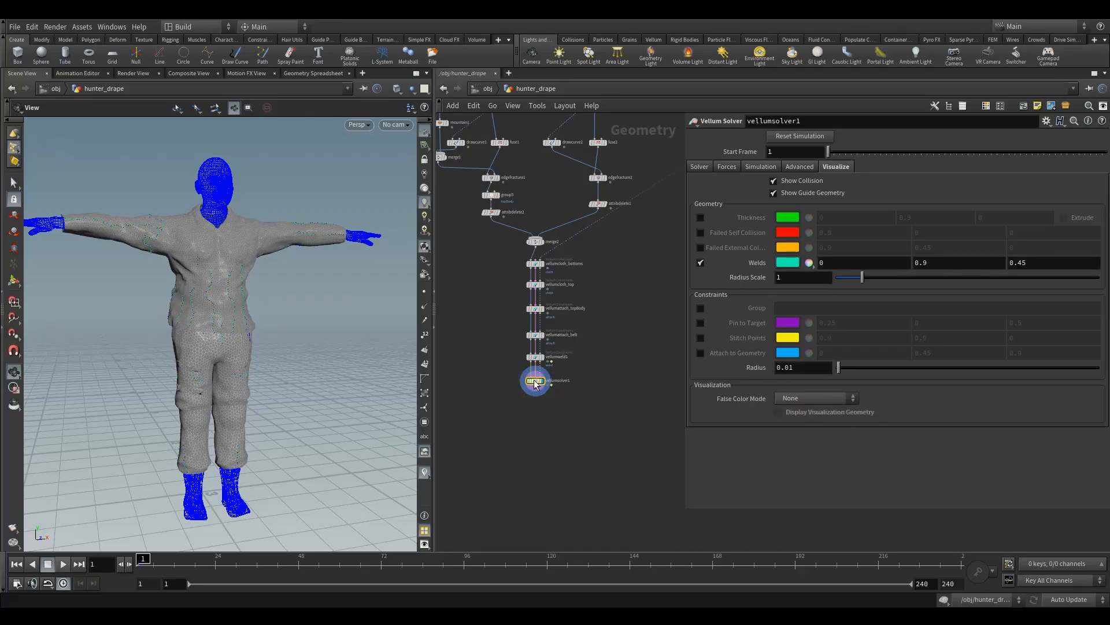
Step: Move vellumsolver1 further below vellumweld1, show Failed Self Collision and Failed External Collision, and hide Welds in its visualization
drag(536, 380, 536, 399)
middle_drag(569, 353, 565, 398)
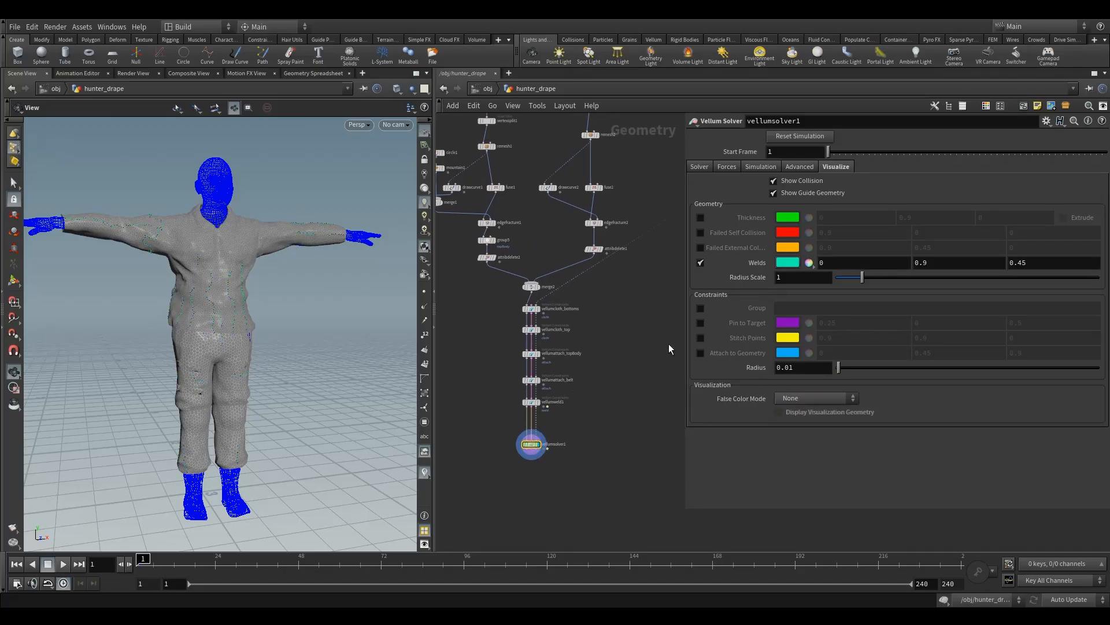
click(700, 247)
click(700, 232)
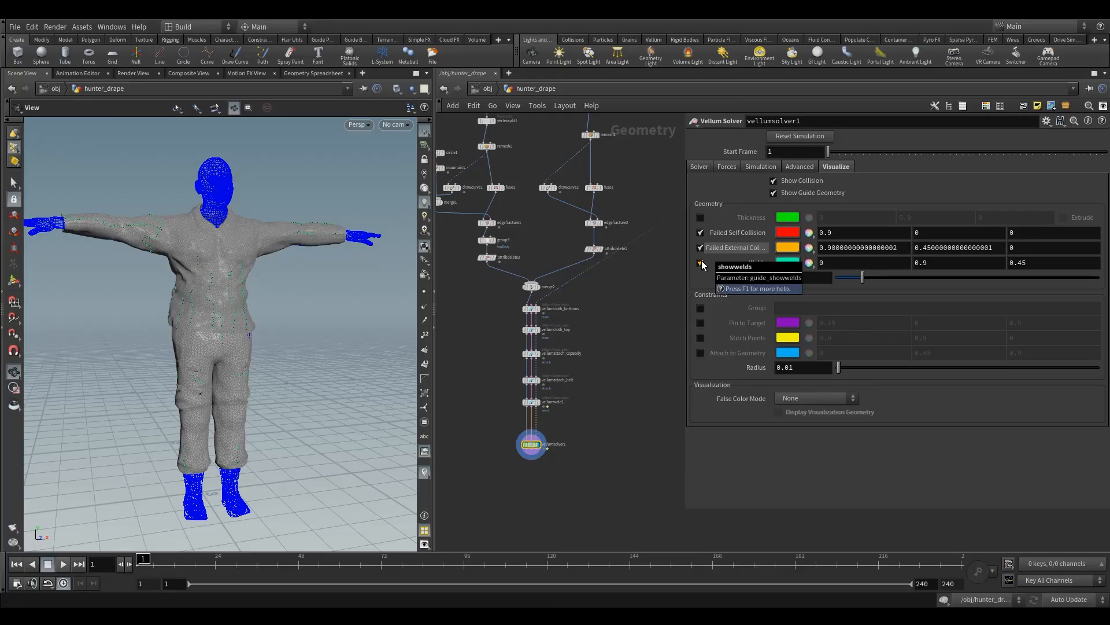
click(701, 263)
middle_drag(562, 417, 546, 349)
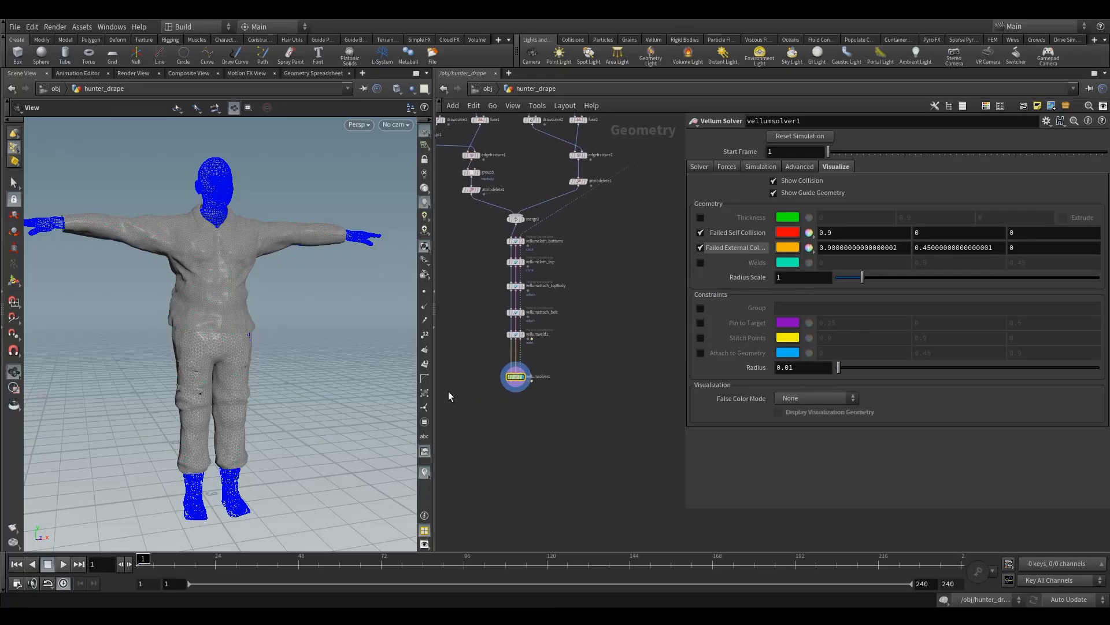
Step: Set vellumsolver1's Substeps to 10
click(698, 167)
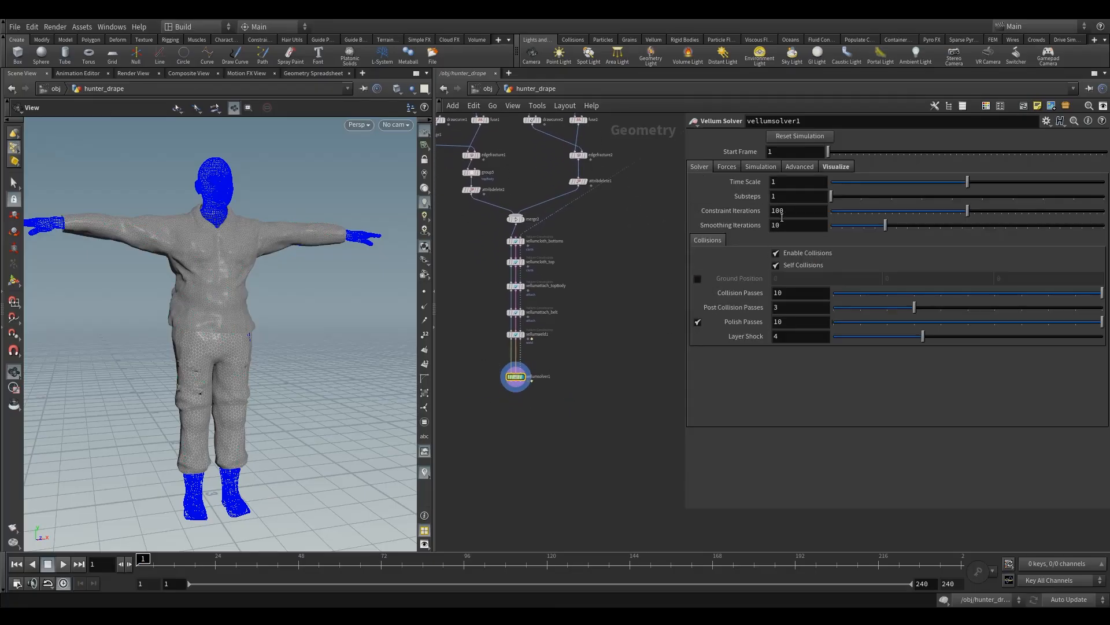
click(790, 197)
key(Return)
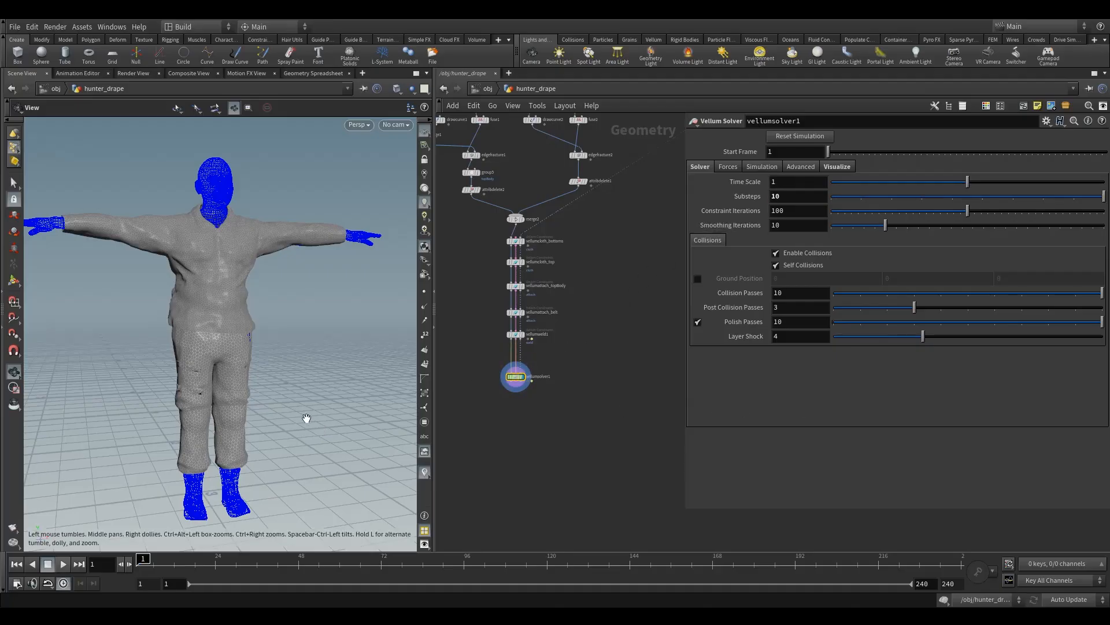
Step: Frame the whole character, run the simulation to frame 62, and go back to frame 50
drag(175, 389, 175, 416)
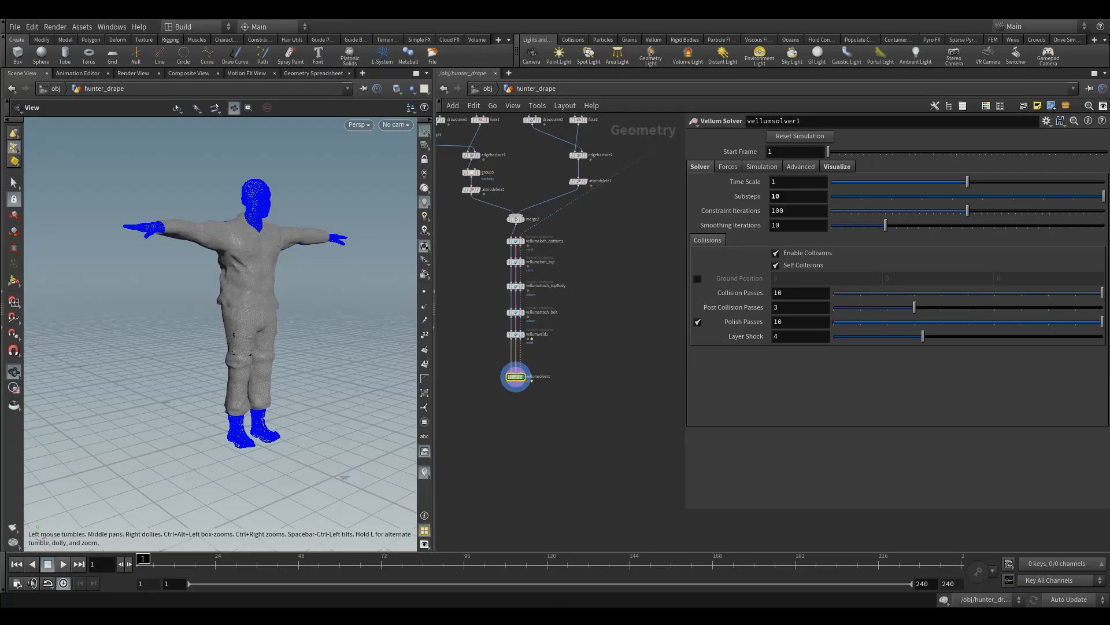
drag(253, 481, 266, 418)
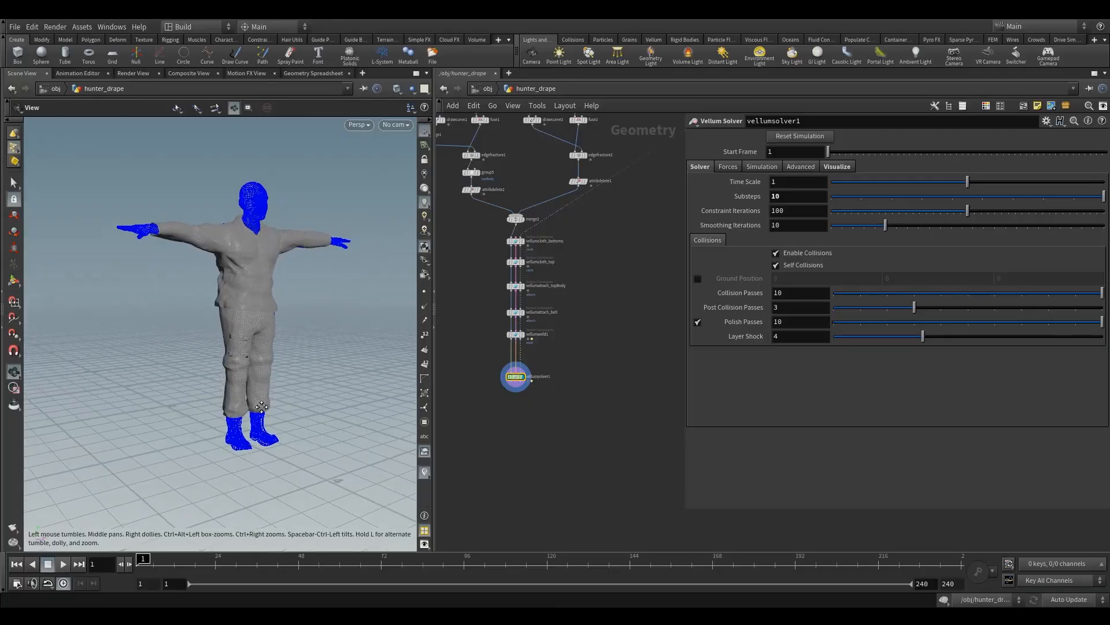
middle_drag(266, 418, 248, 432)
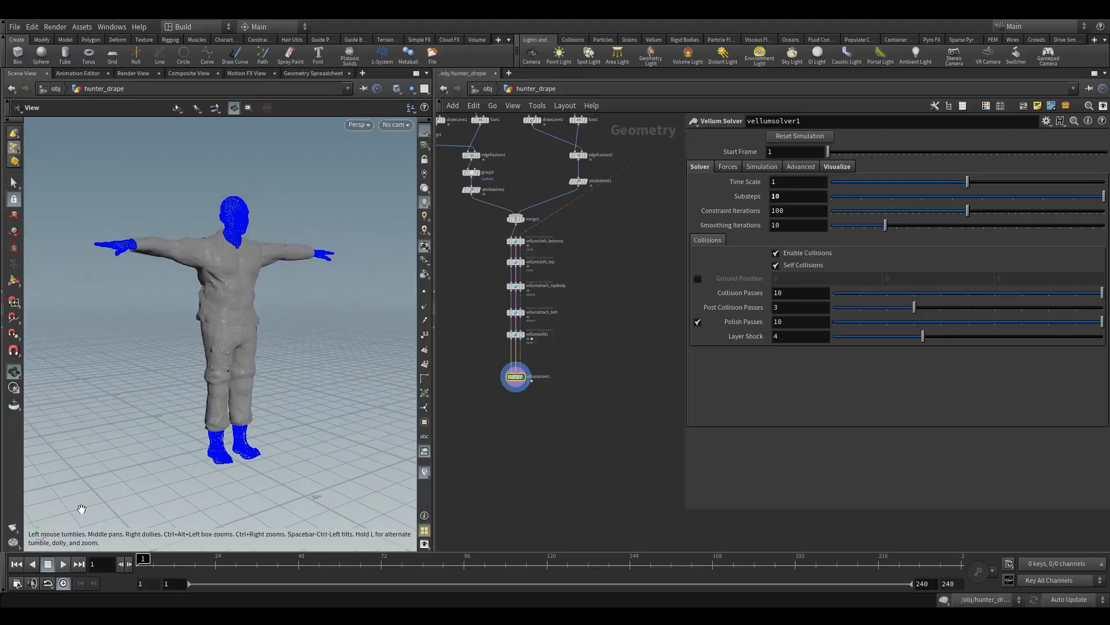
click(63, 564)
drag(345, 366, 265, 409)
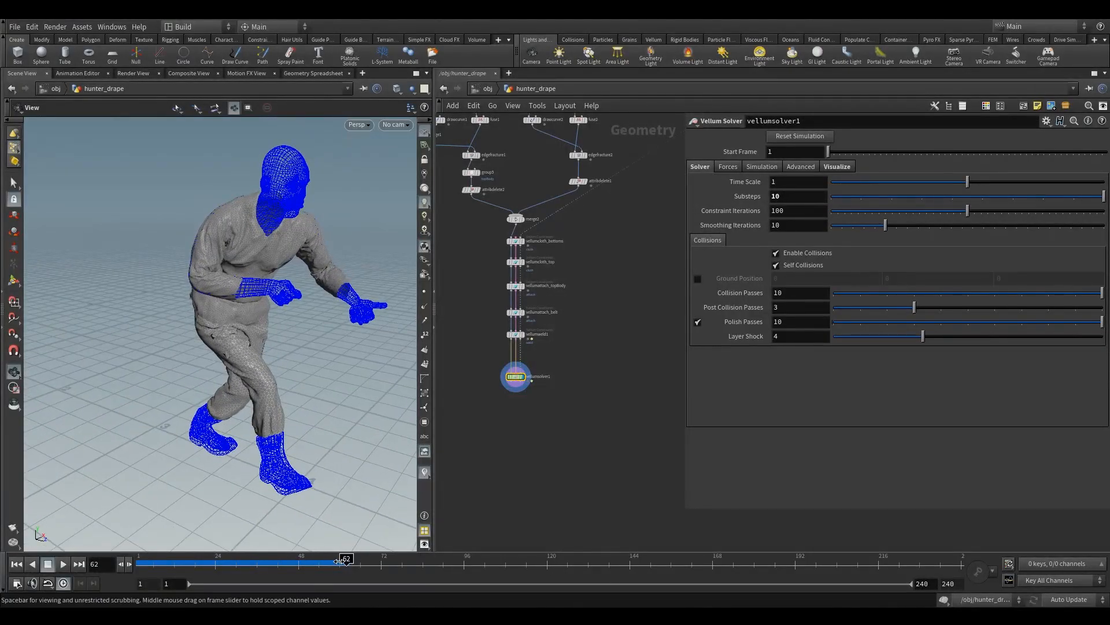
mouse_move(344, 562)
mouse_down()
mouse_move(166, 569)
mouse_move(315, 576)
mouse_move(282, 575)
mouse_move(314, 580)
mouse_move(304, 580)
mouse_up()
Step: Add a Vellum I/O node connected below vellumsolver1 and display its output in the viewport
middle_drag(519, 421, 529, 443)
scroll(529, 442, up, 3)
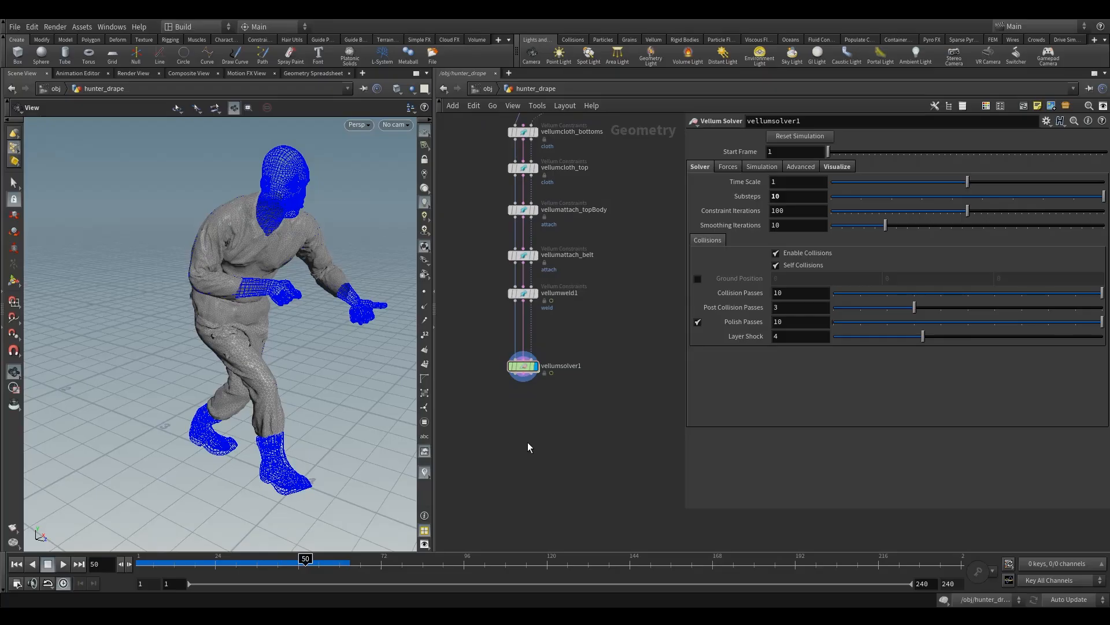
key(Tab)
text(vell)
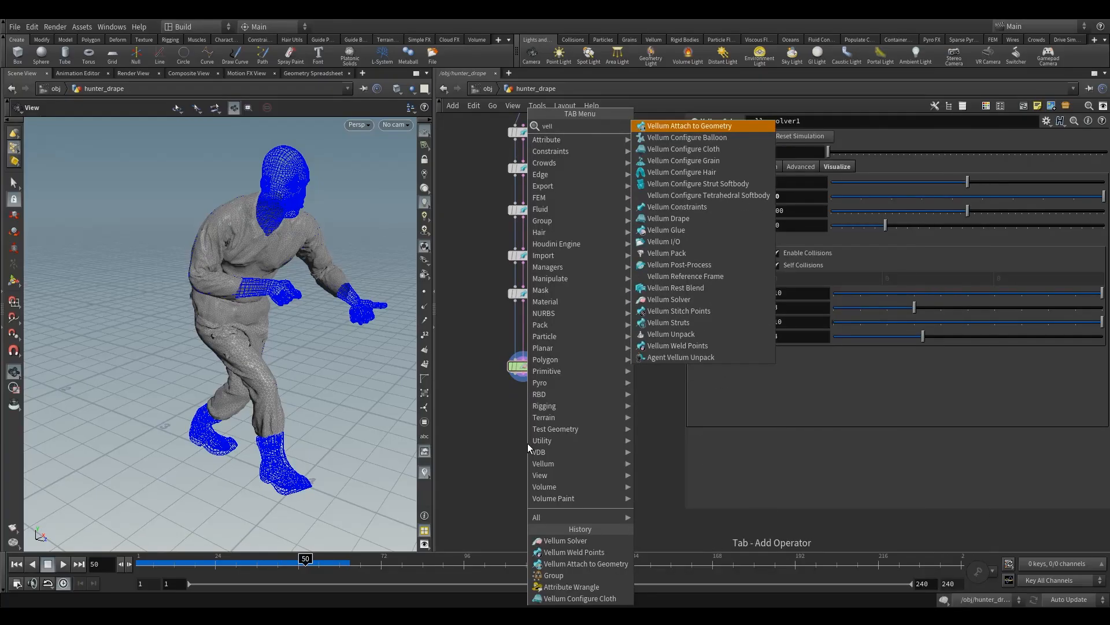
click(657, 251)
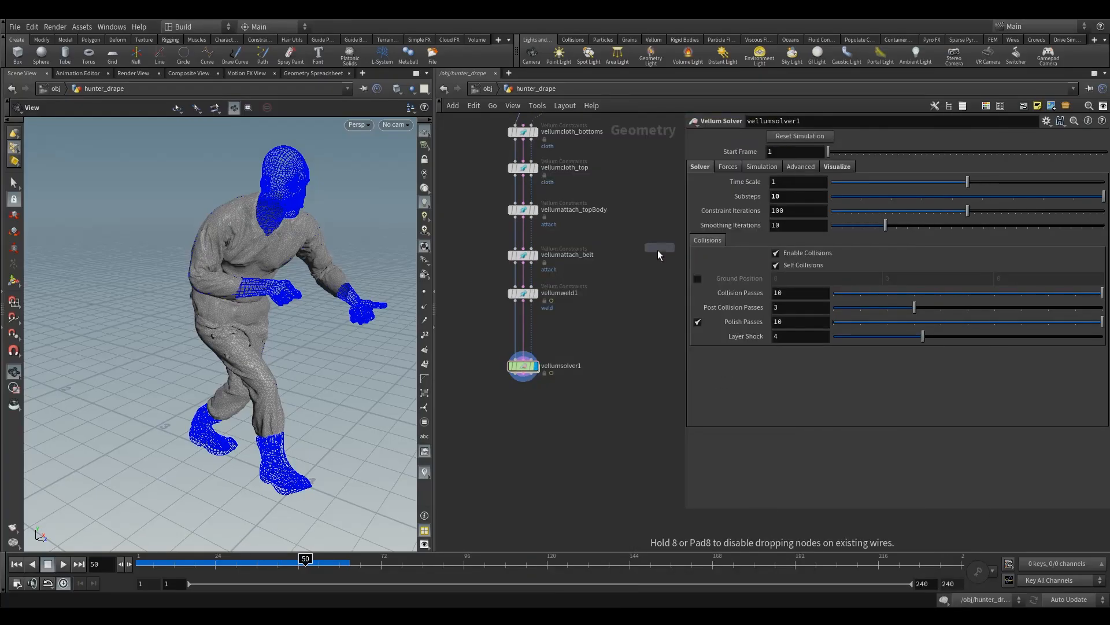
click(522, 401)
scroll(529, 376, up, 3)
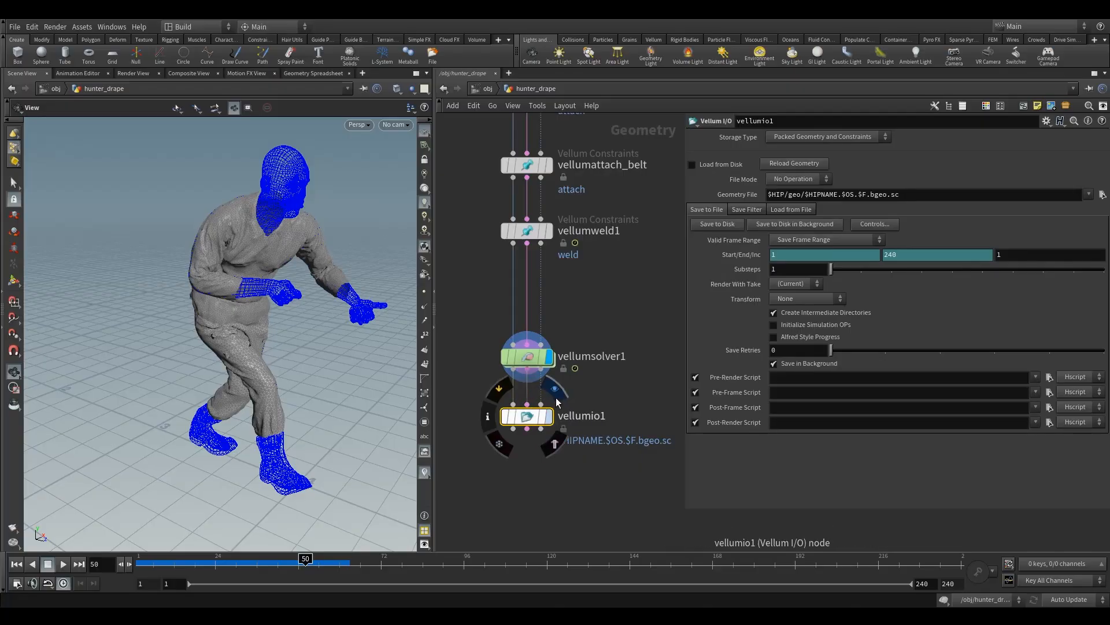
click(559, 398)
drag(247, 317, 267, 311)
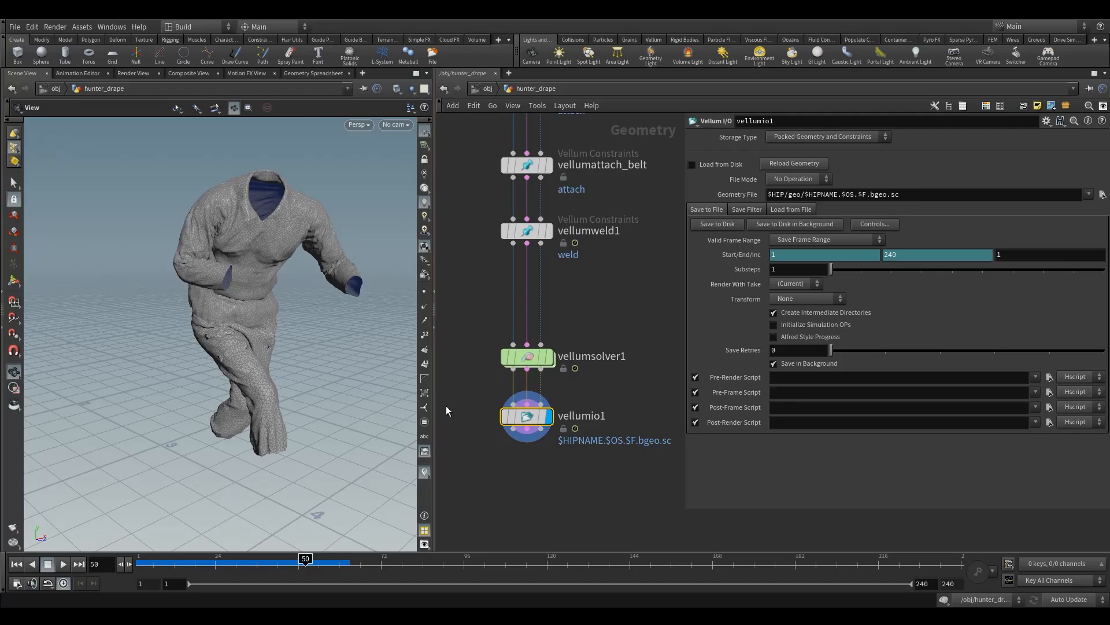
Step: Move vellumsolver1 up closer to vellumweld1 and shift vellumio1 slightly up toward it
mouse_move(530, 359)
drag(530, 360, 530, 308)
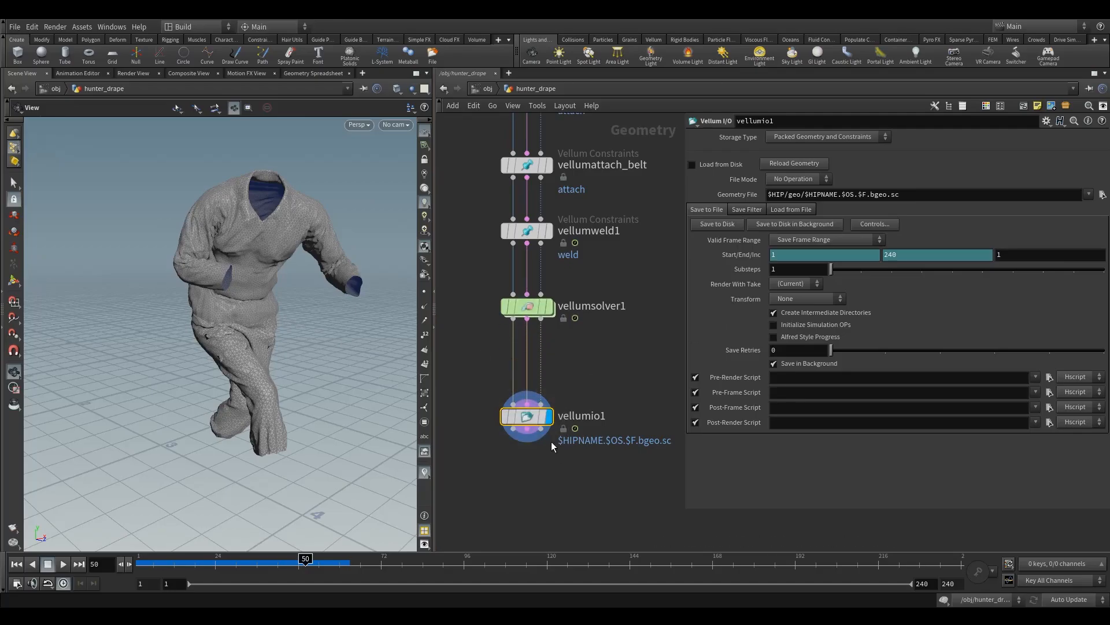
mouse_move(535, 420)
drag(535, 419, 535, 404)
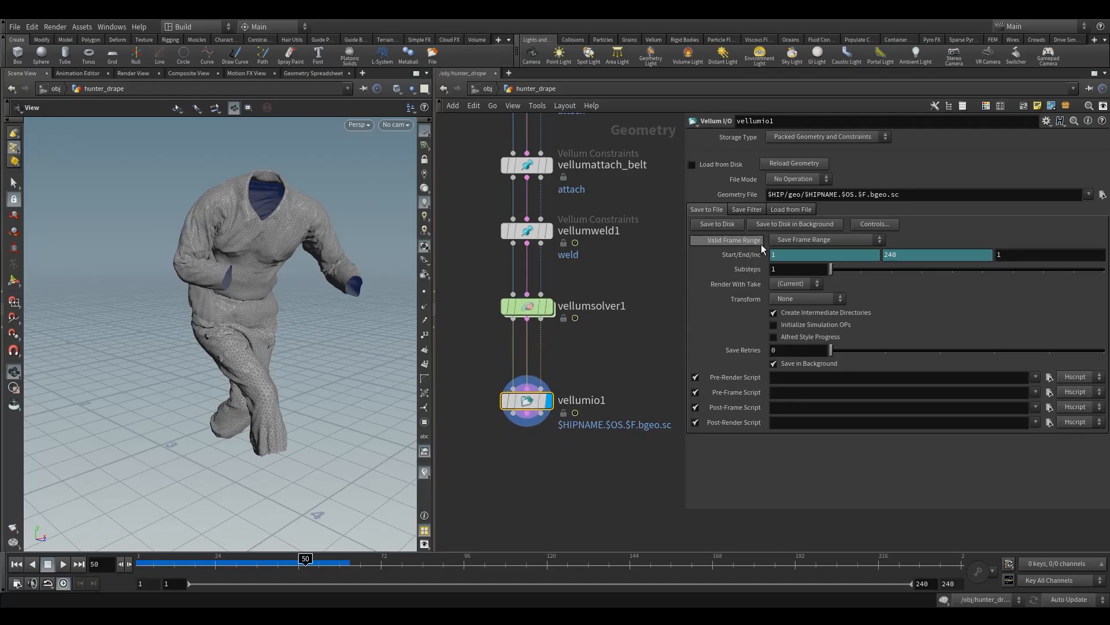
Step: Examine which geometry and constraint attributes vellumio1's Save Filter deletes and how its inputs are connected
click(743, 210)
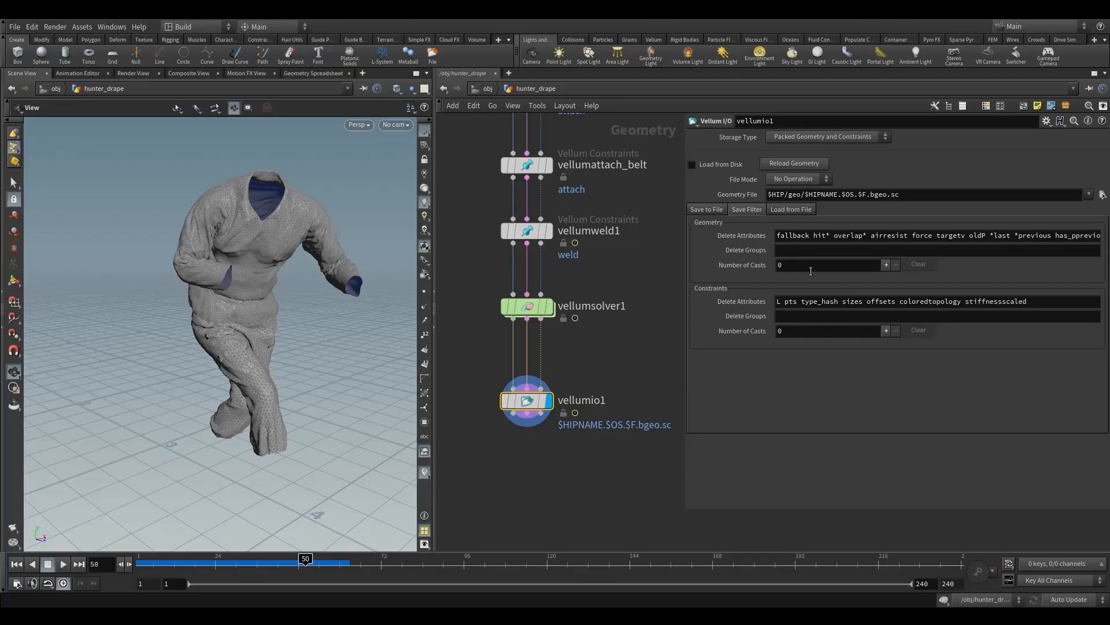
drag(816, 236, 998, 260)
click(577, 363)
click(519, 400)
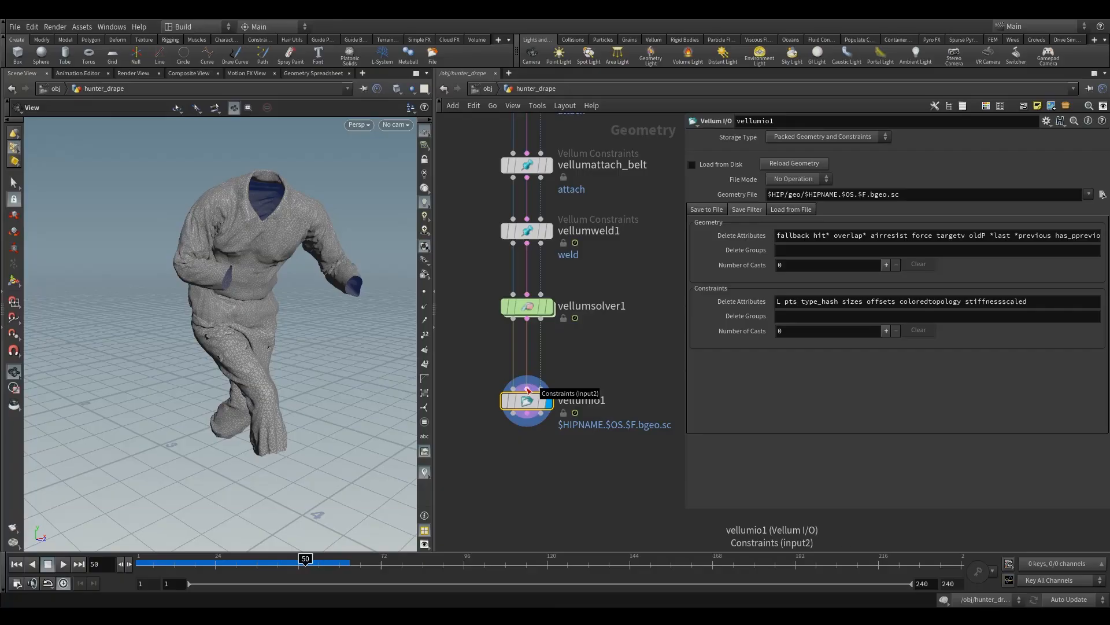
click(551, 359)
drag(477, 384, 547, 449)
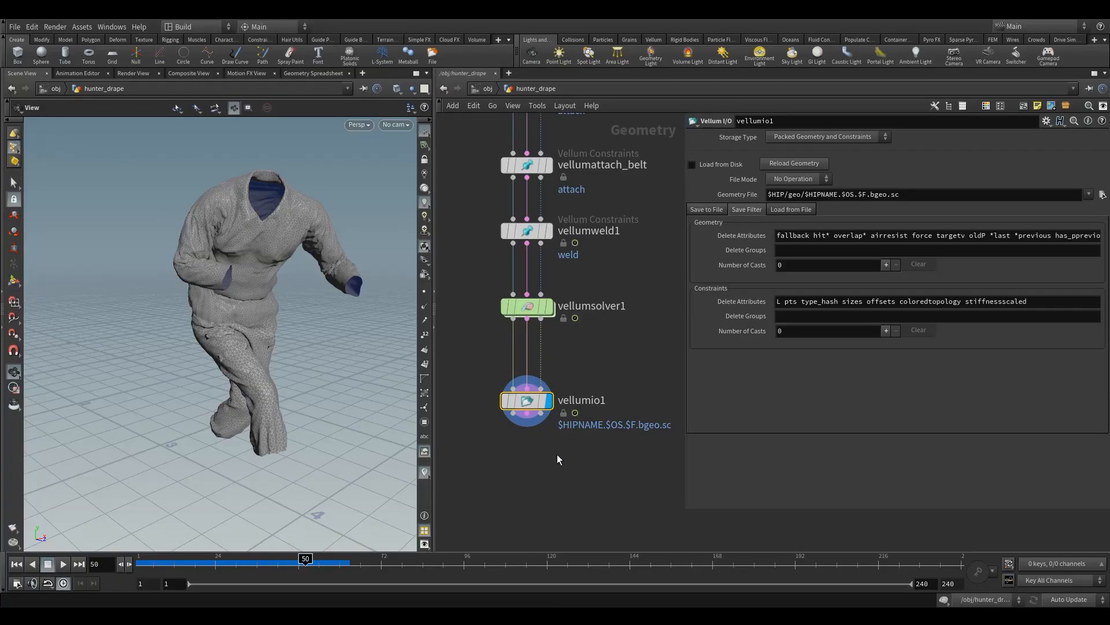
Step: Move vellumio1 slightly closer to vellumsolver1 and set its Valid Frame Range to Save Current Frame
drag(522, 401, 520, 386)
click(712, 209)
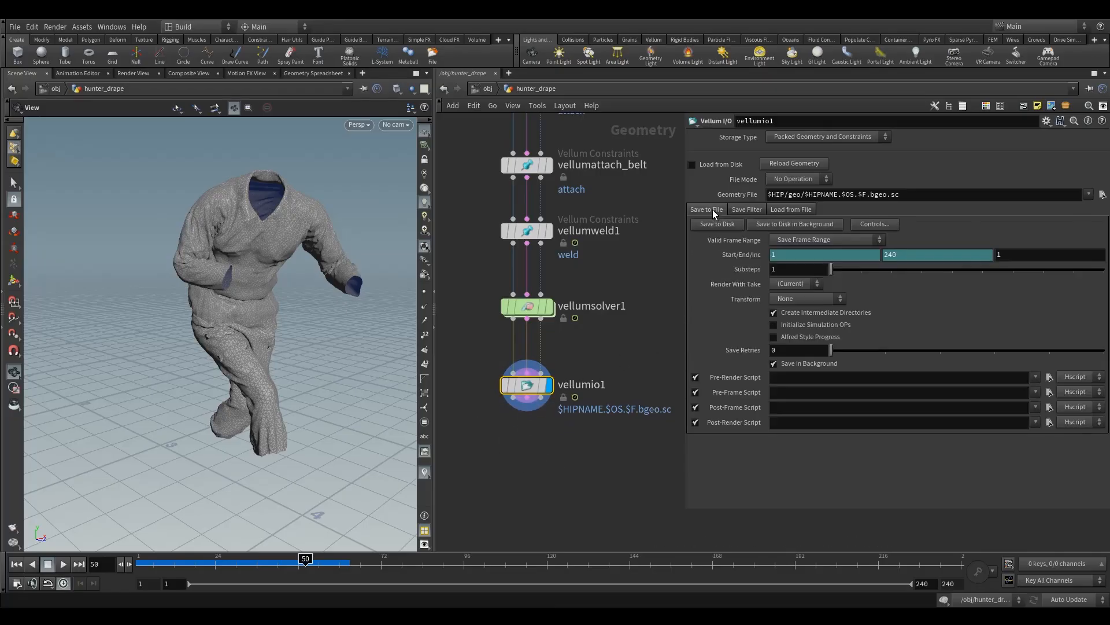
click(807, 241)
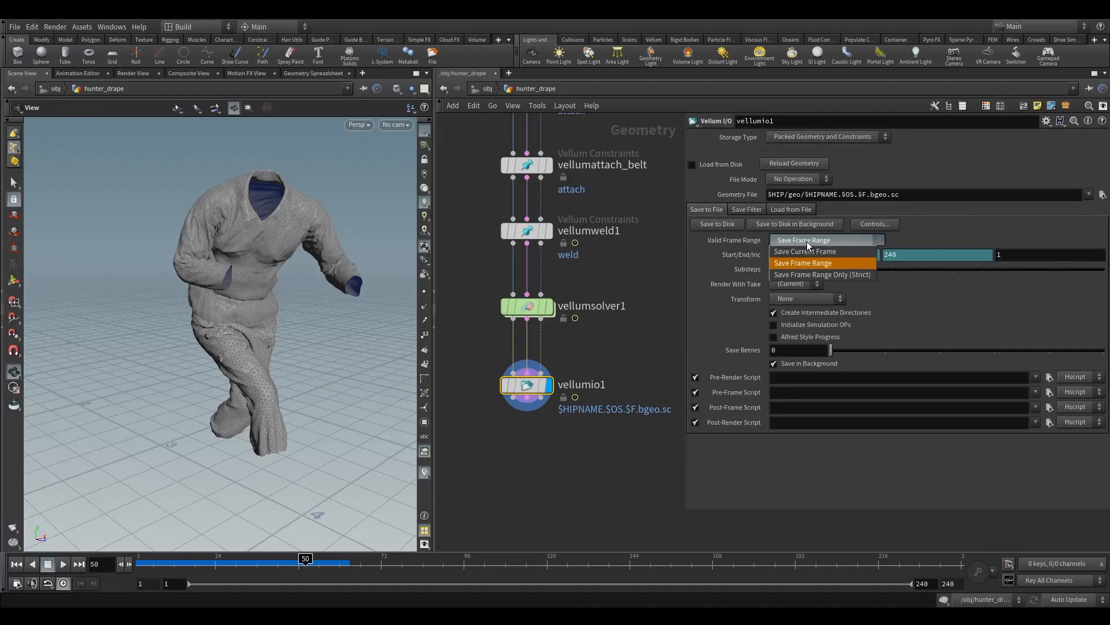
click(814, 249)
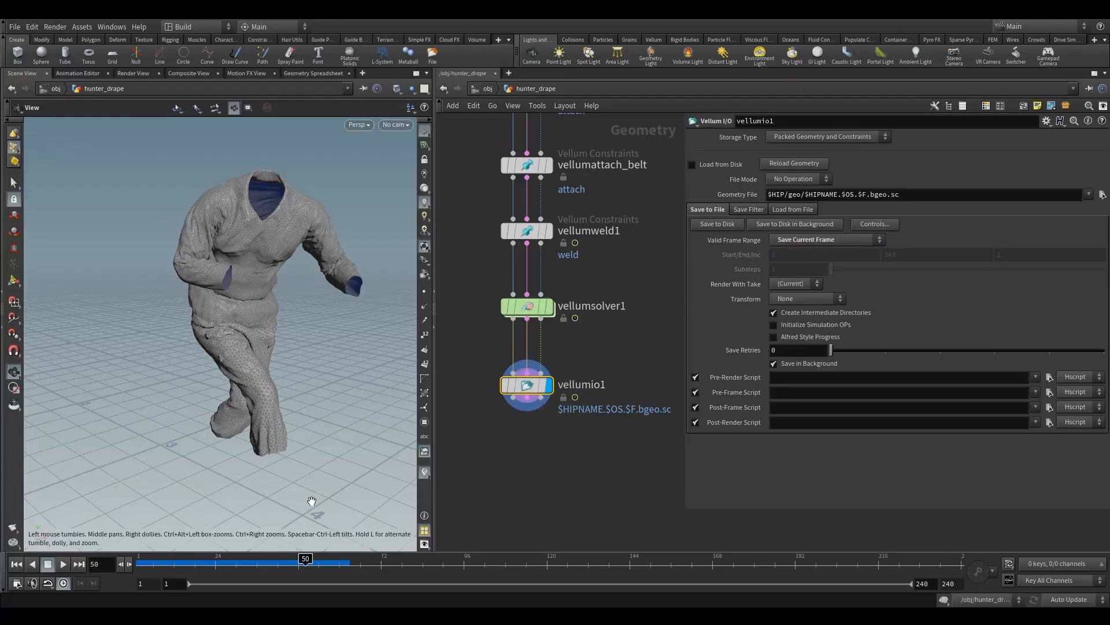
Step: Create a folder named drape in $HIP/geo and set vellumio1's Geometry File to drape.v1.bgeo inside it
drag(166, 365, 254, 317)
drag(462, 362, 554, 427)
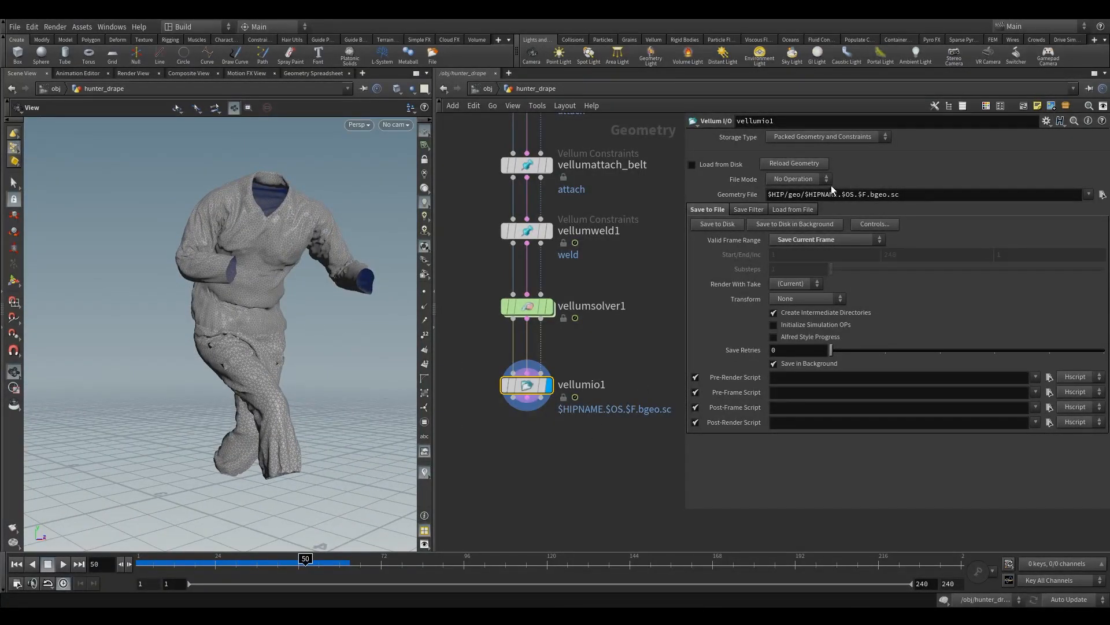
click(831, 193)
click(1103, 196)
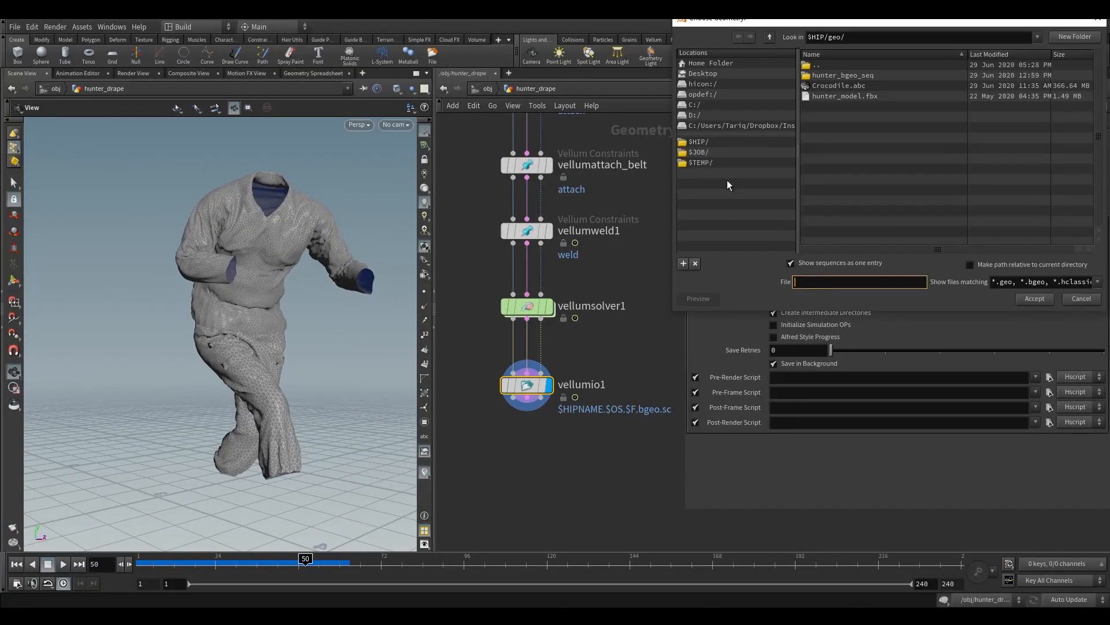
click(707, 144)
click(825, 91)
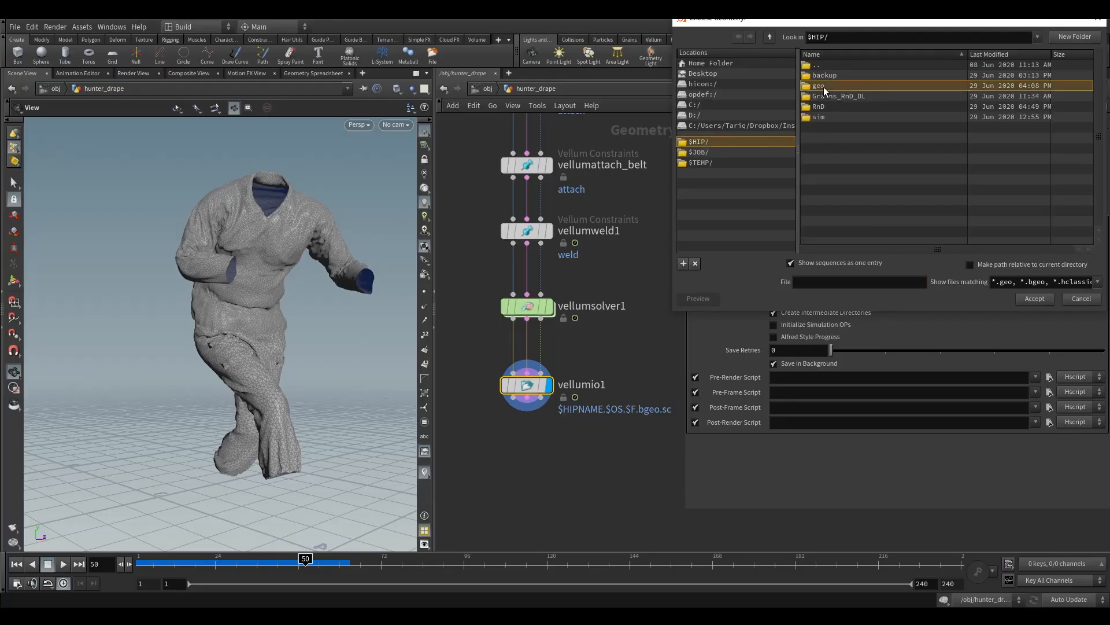
double_click(833, 89)
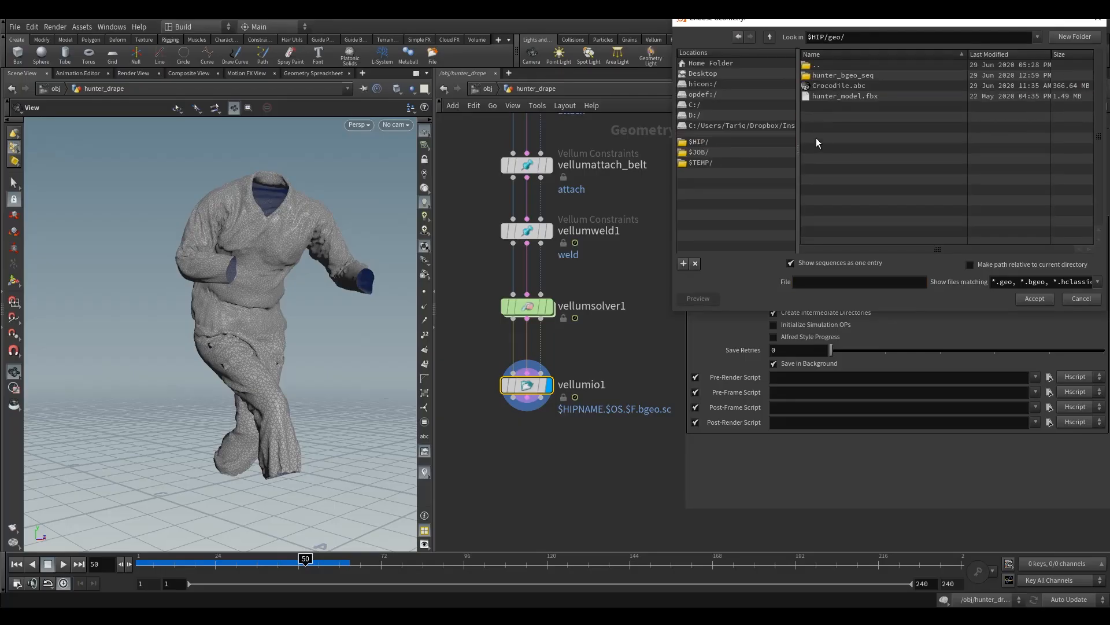
click(821, 281)
click(1073, 36)
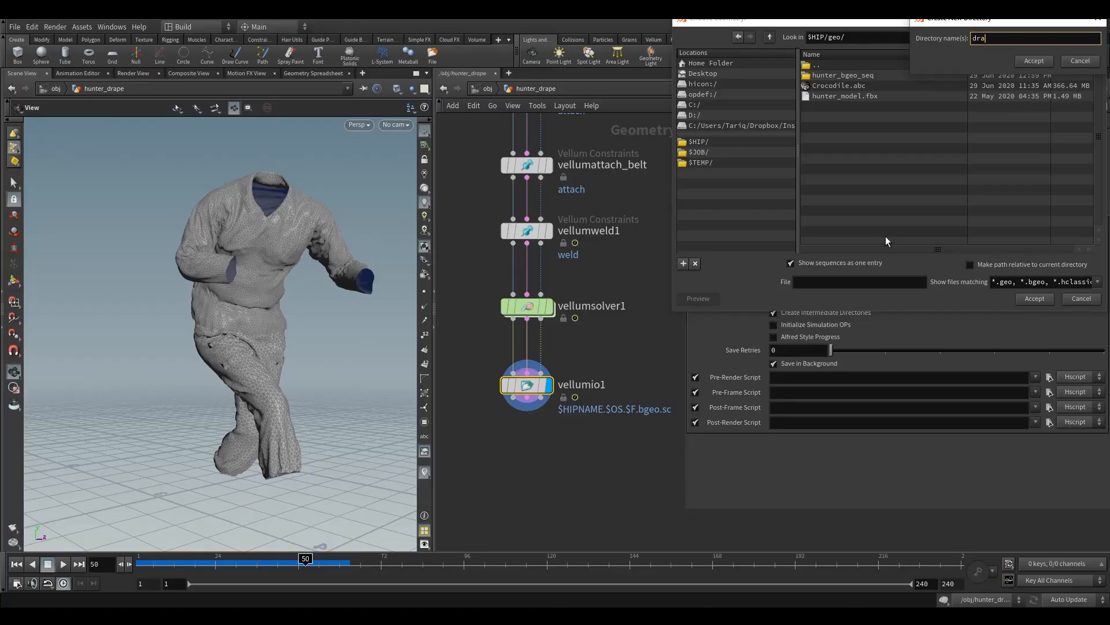
click(1033, 61)
click(815, 281)
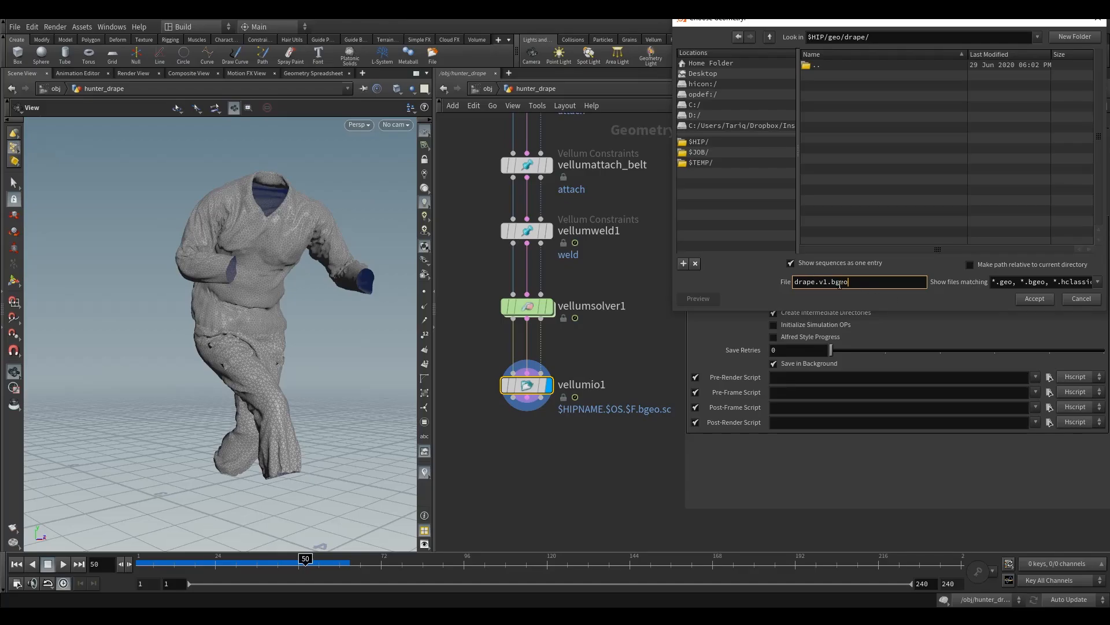
click(1034, 298)
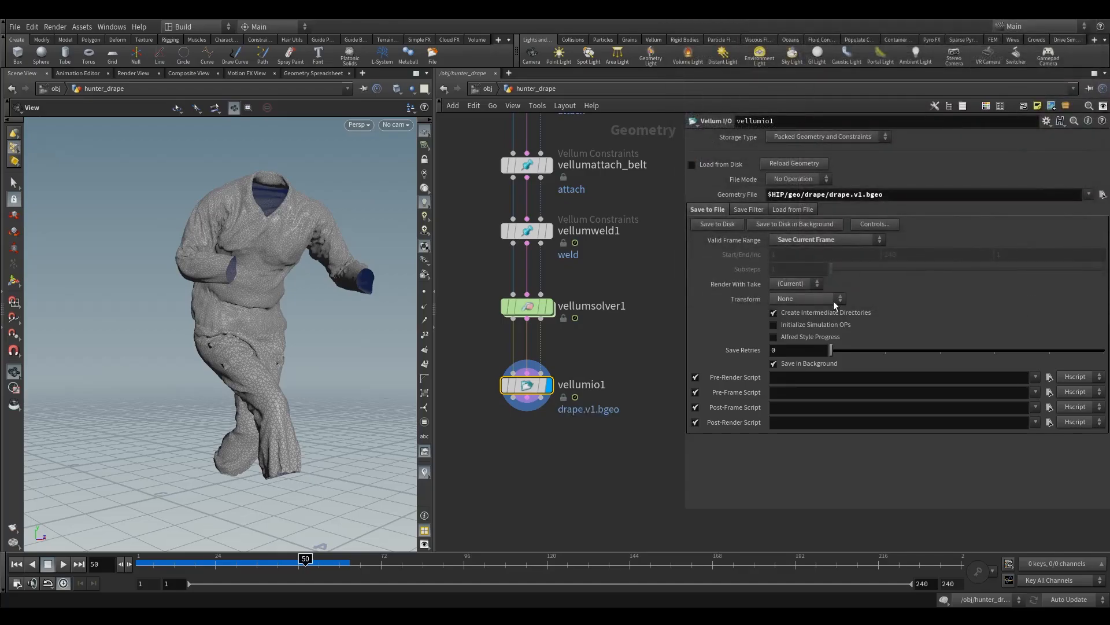
Step: Save vellumio1's current frame to disk, turn on Load from Disk, and move the node further down
click(720, 225)
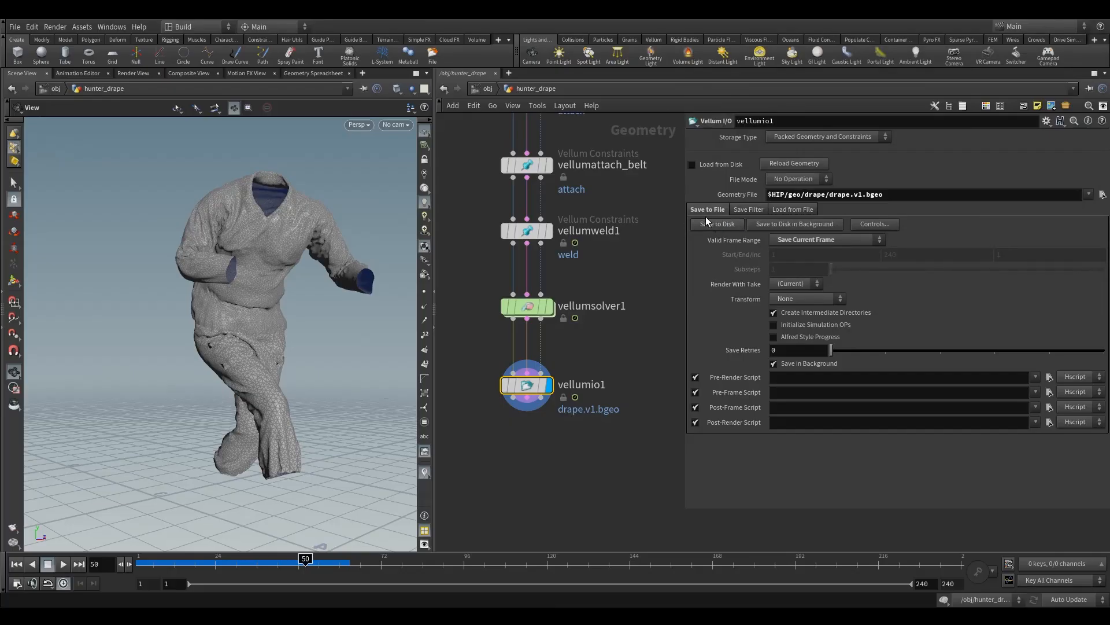
click(691, 164)
mouse_move(523, 391)
drag(522, 391, 522, 440)
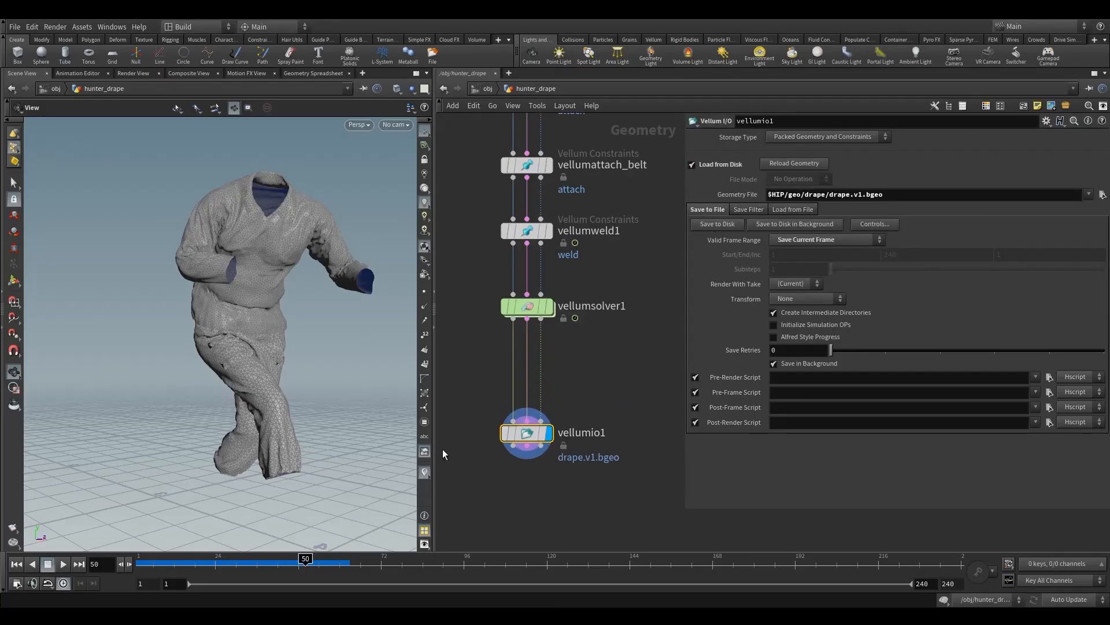
Step: Go to frame 1, check the cached drape, and move vellumio1 back up toward vellumsolver1
mouse_move(252, 565)
mouse_down()
mouse_move(277, 572)
mouse_move(139, 568)
mouse_up()
drag(228, 297, 247, 325)
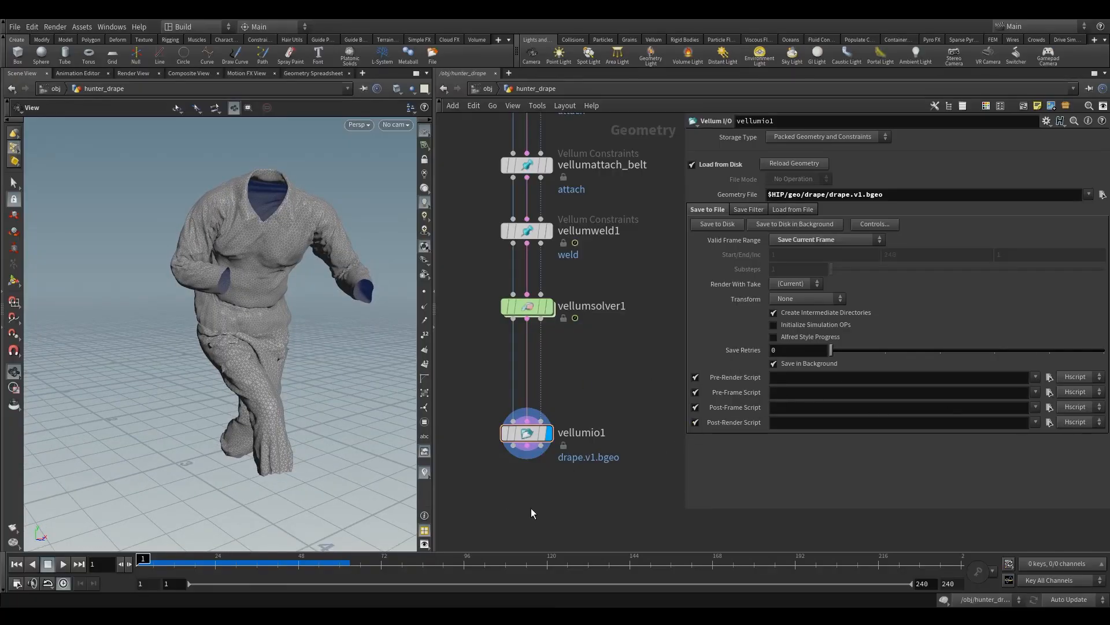
drag(524, 434, 524, 400)
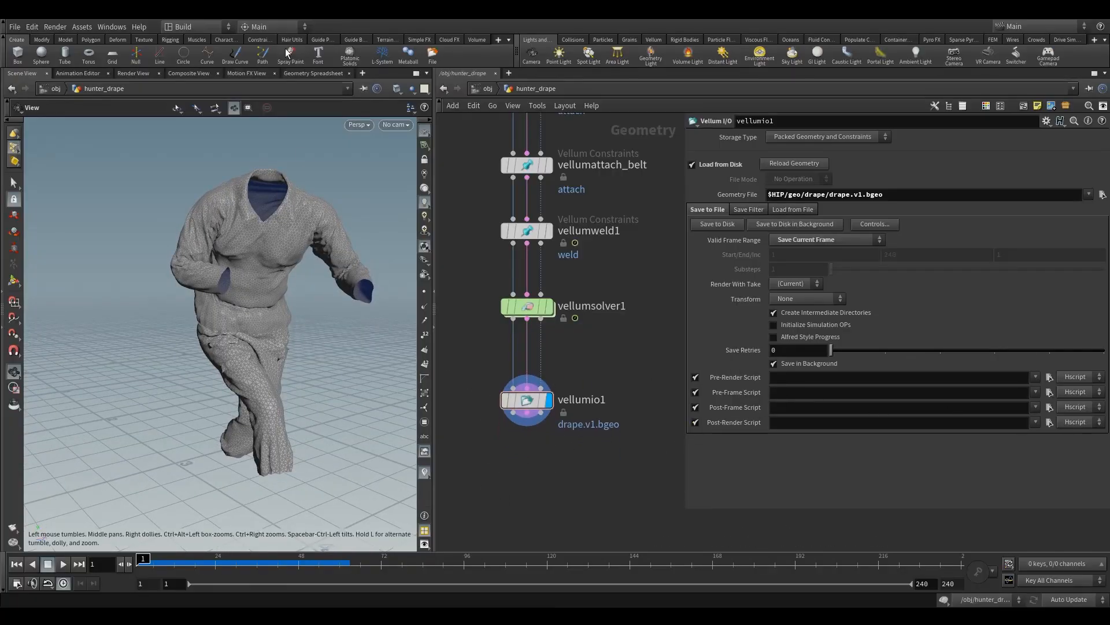
Step: Show the Geometry Spreadsheet and add a Null connected to vellumio1's first output, displaying its result
click(306, 72)
drag(85, 543, 111, 550)
key(Tab)
text(null)
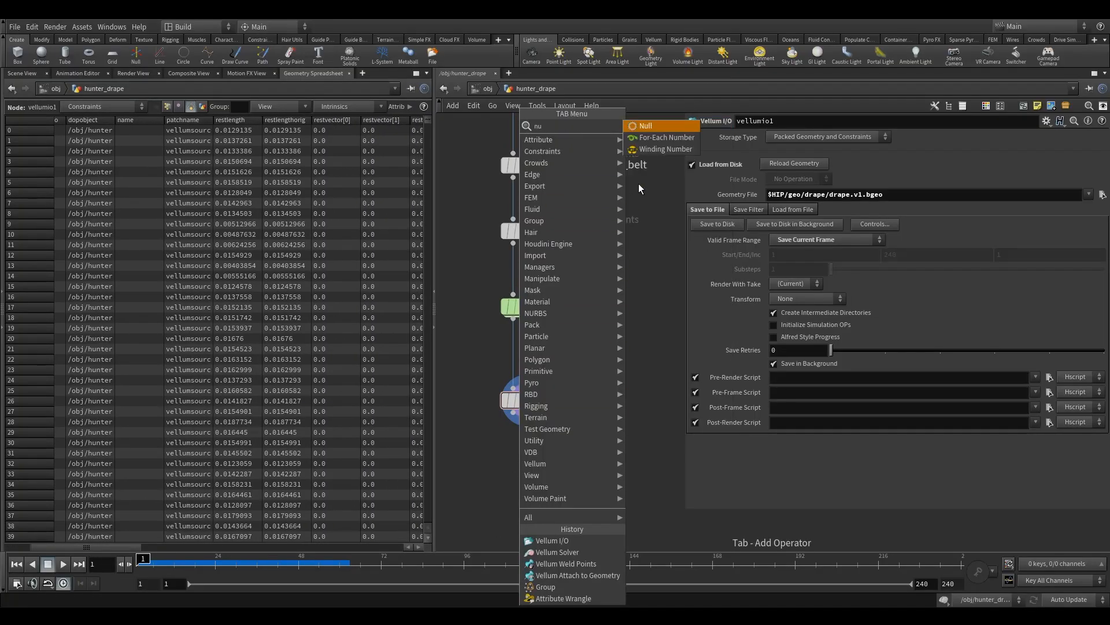
key(Return)
click(525, 480)
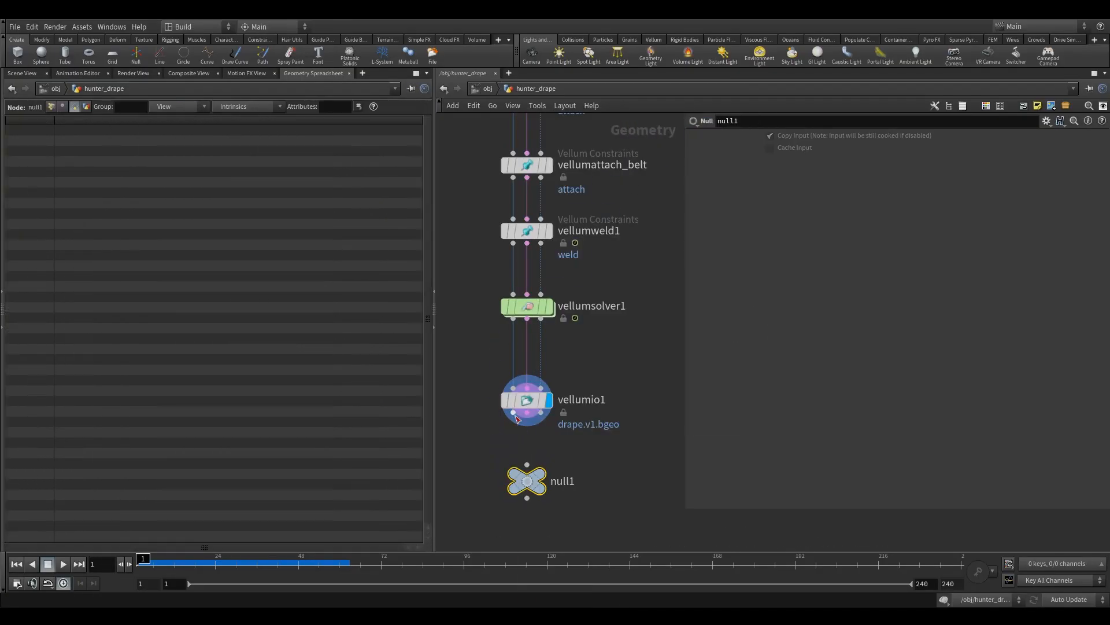
click(544, 480)
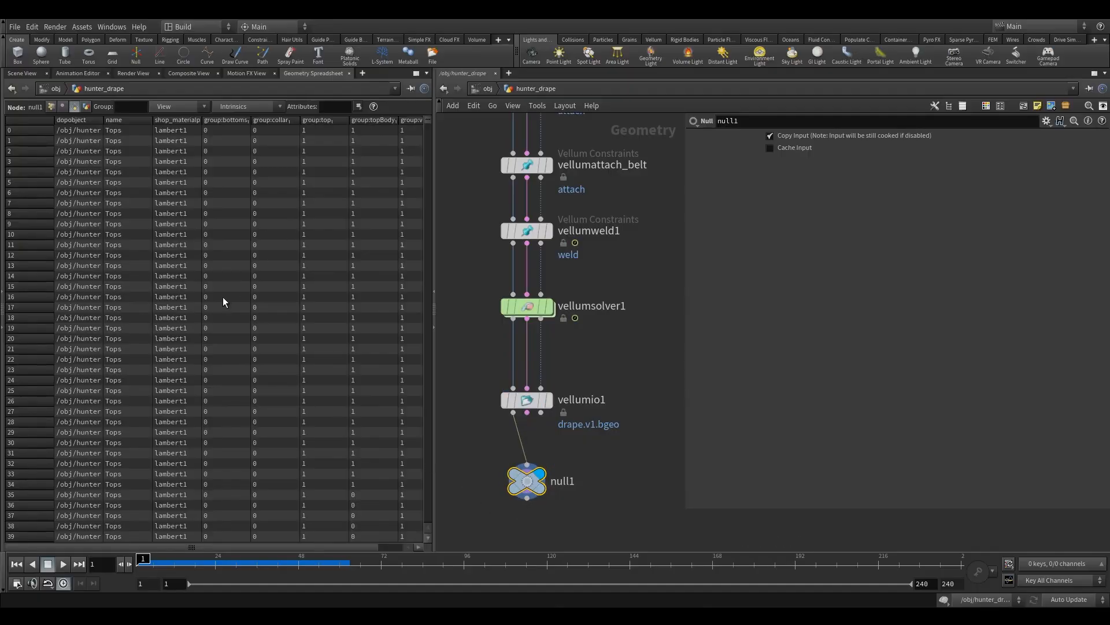
Step: Insert an Attribute Delete node between vellumio1 and null1
mouse_move(123, 547)
mouse_down()
mouse_move(214, 551)
mouse_move(124, 544)
mouse_up()
key(Tab)
text(ad)
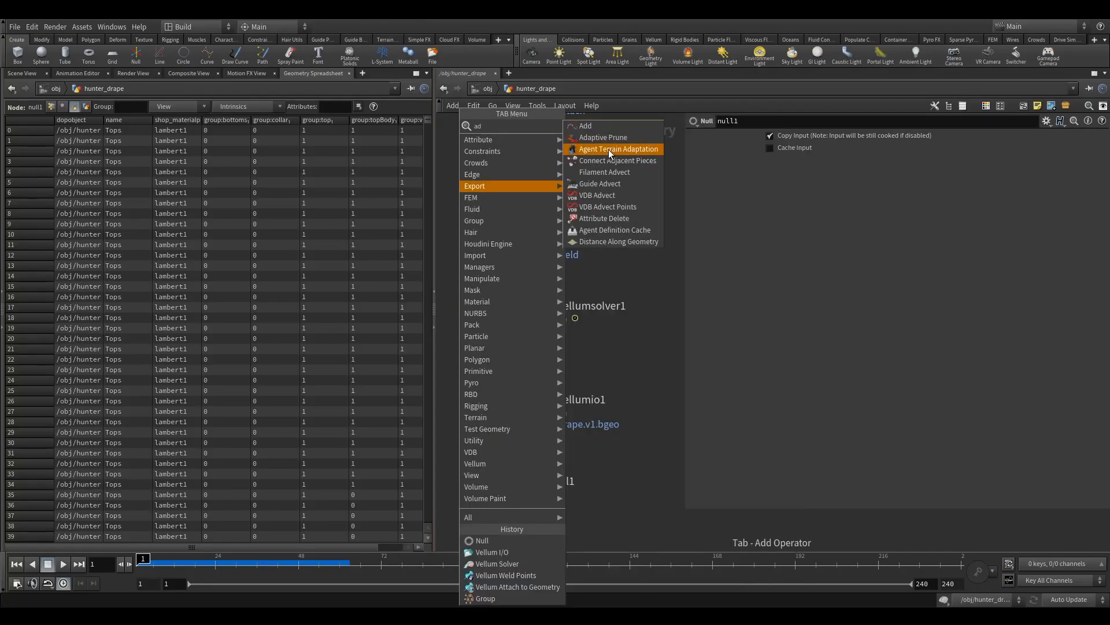
click(609, 207)
click(510, 442)
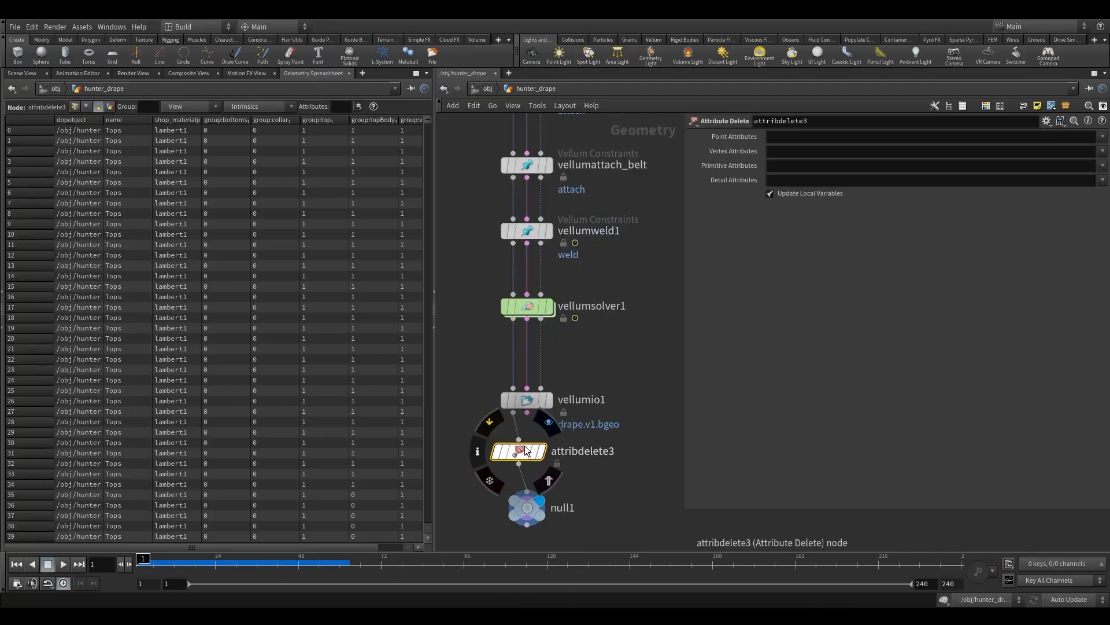
Step: Return to the 3D scene view and set the display flag on attribdelete3
click(25, 73)
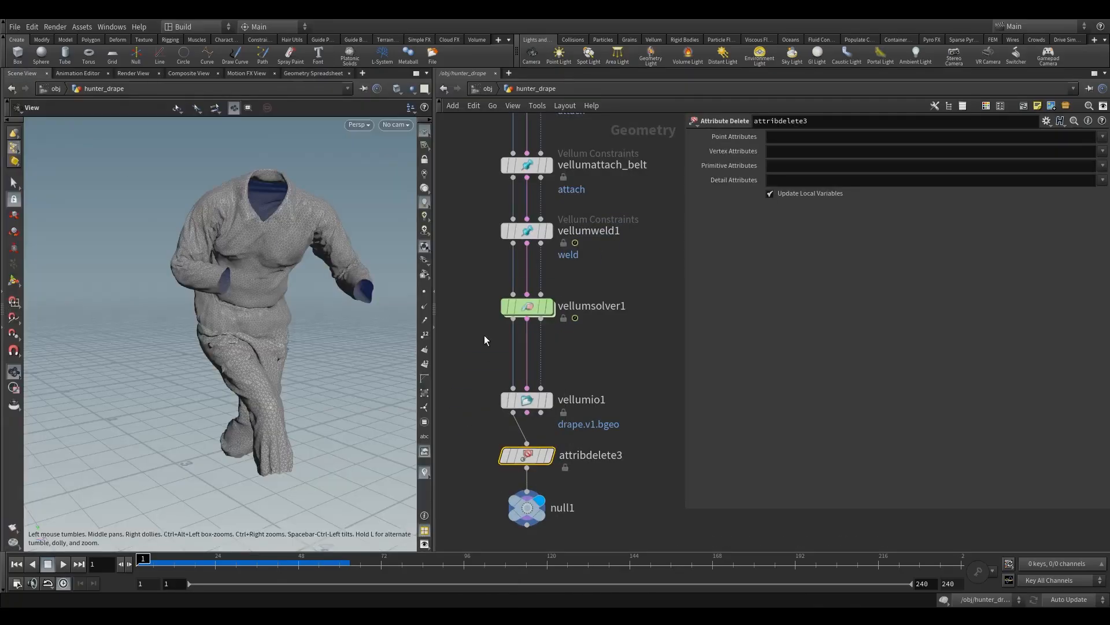
click(550, 455)
drag(498, 435, 620, 498)
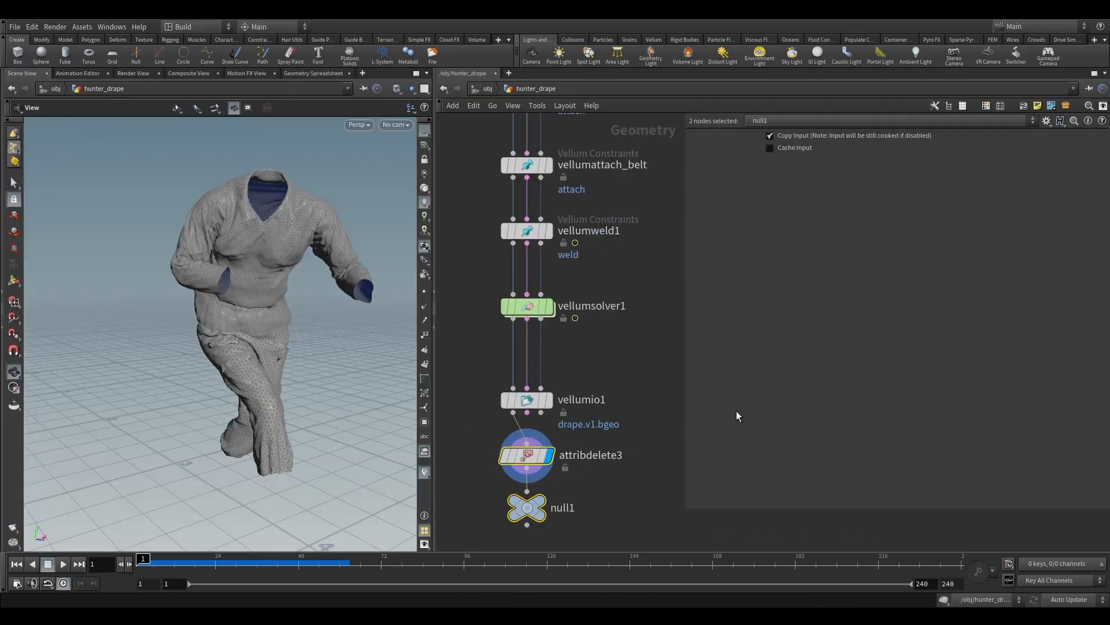
Step: Set attribdelete3's Point Attributes to * and Vertex Attributes to * ^uv, keeping only the UVs
click(526, 465)
click(791, 137)
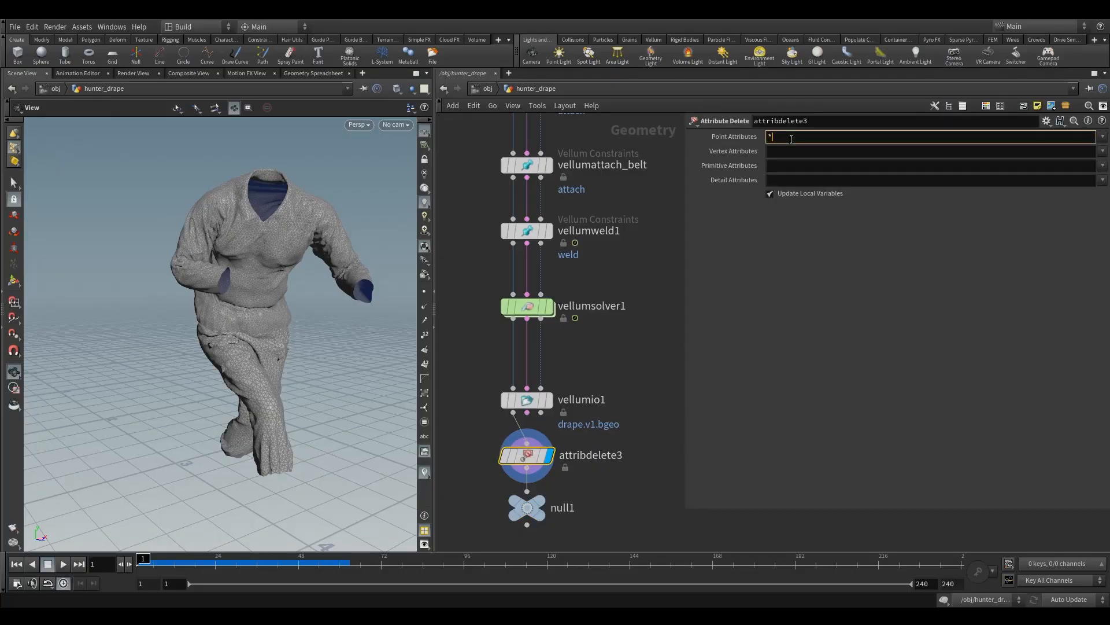
key(Tab)
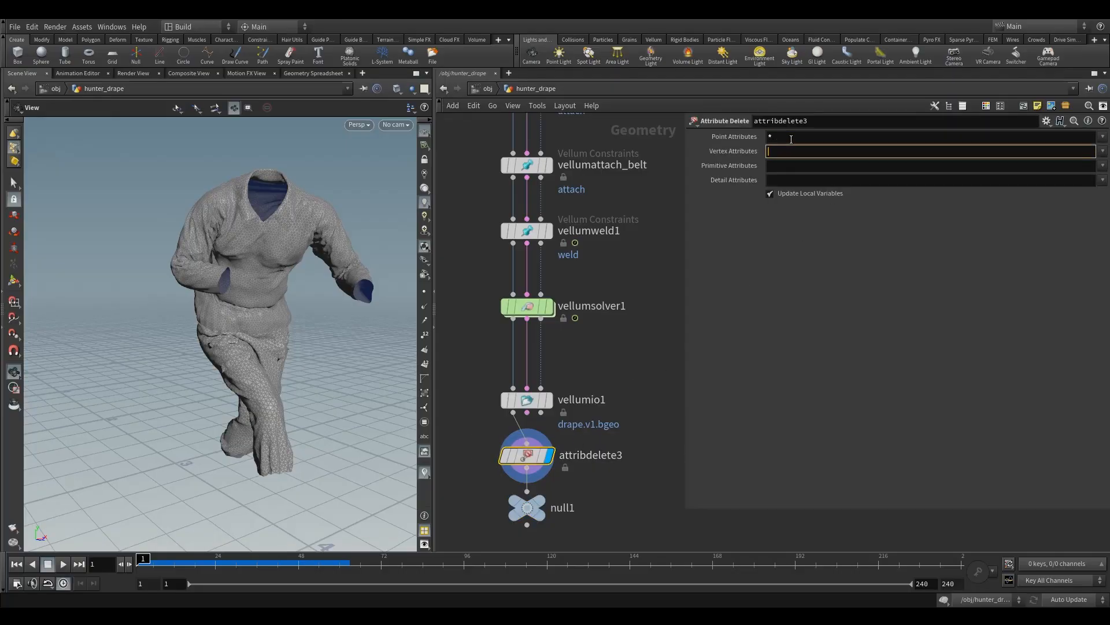
click(1103, 151)
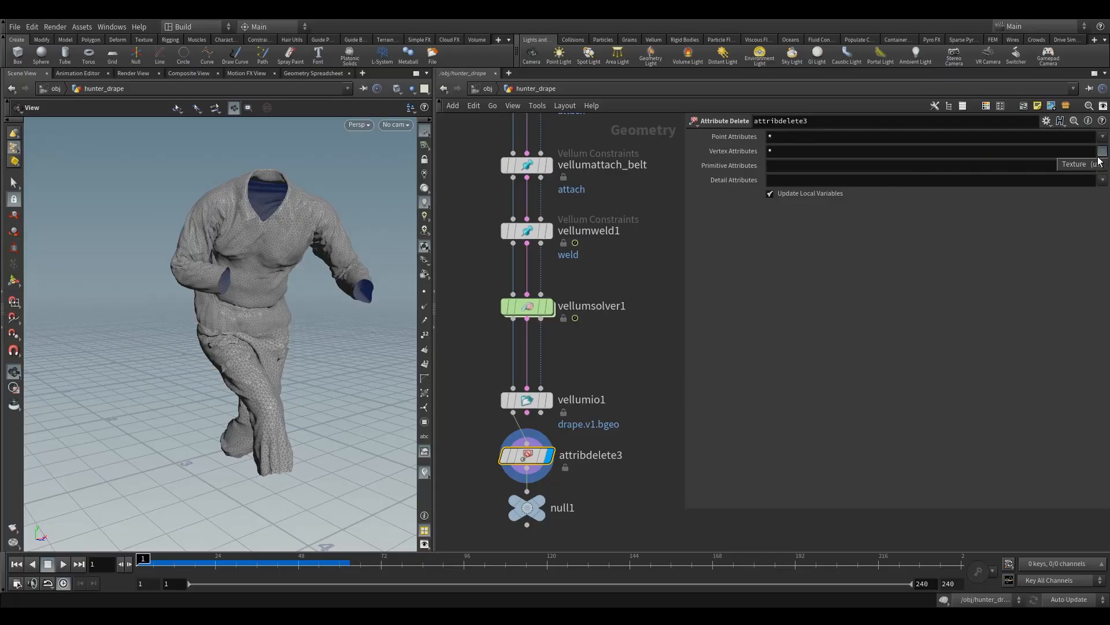
click(1094, 166)
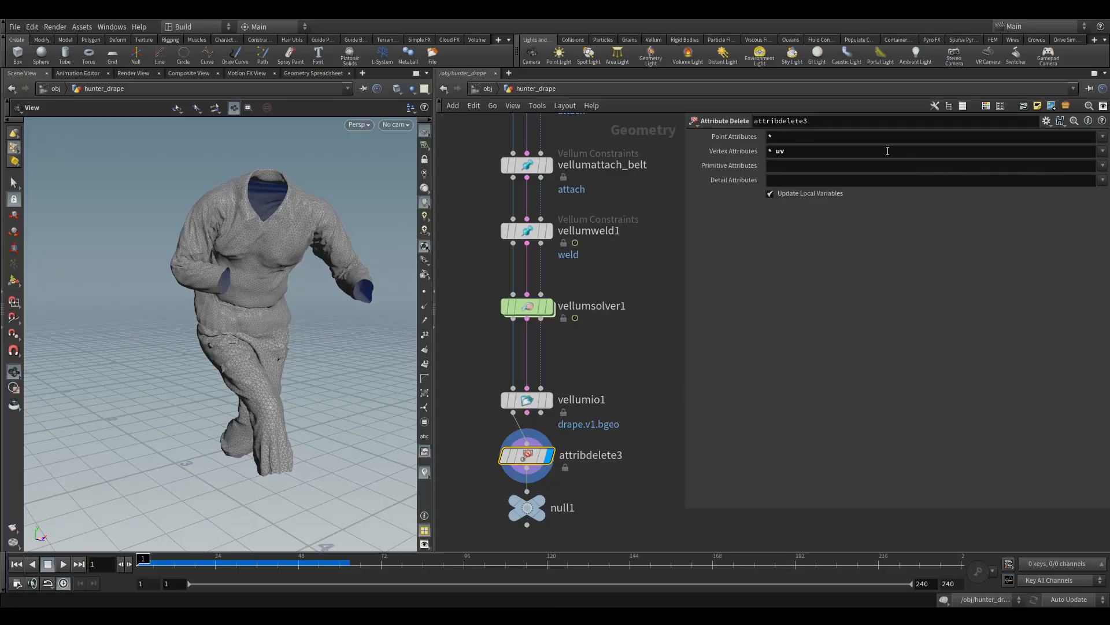
click(774, 151)
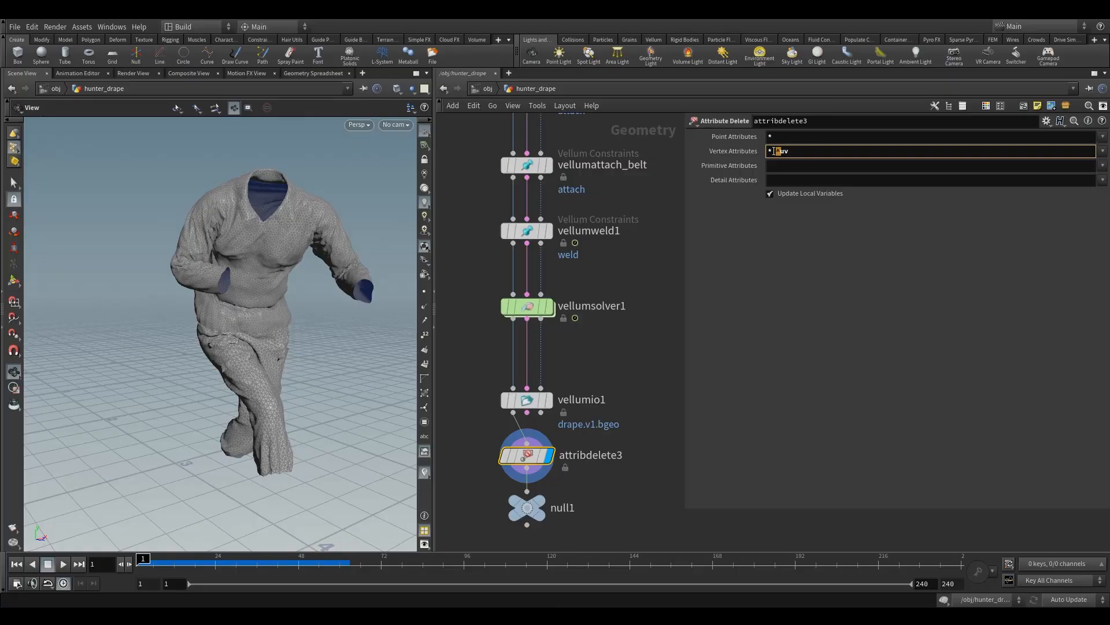
click(801, 167)
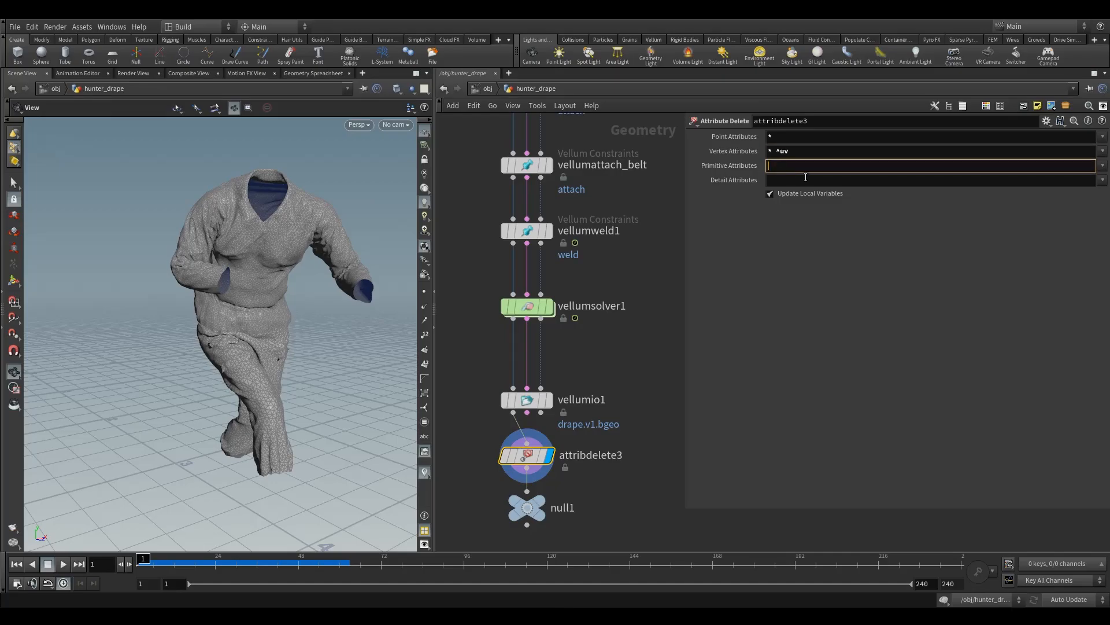
click(787, 151)
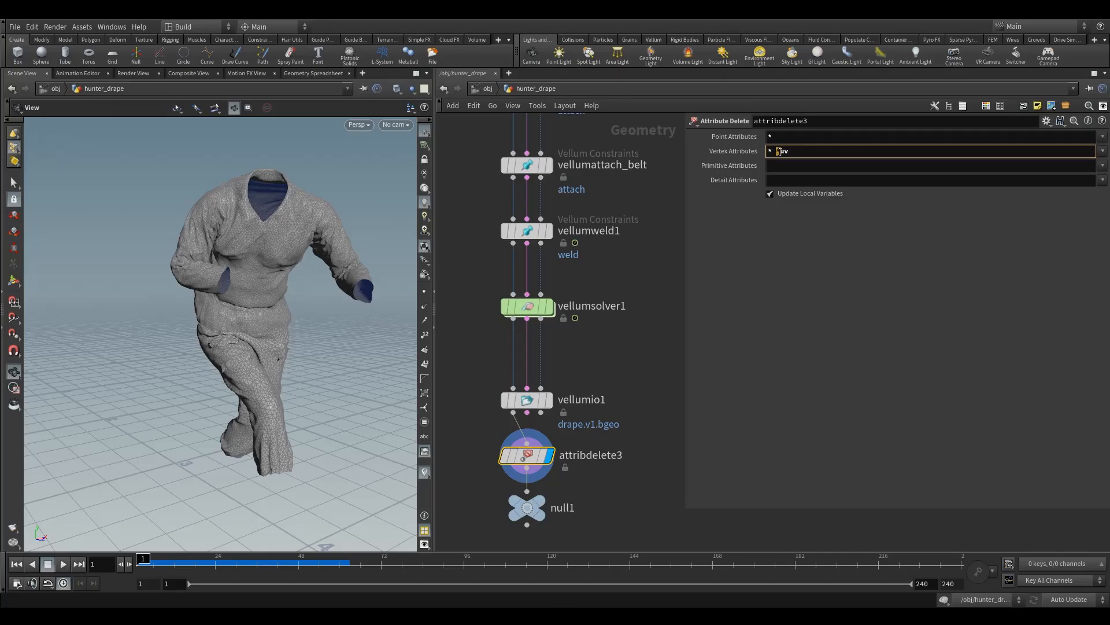
Step: Set attribdelete3's Primitive Attributes to dopobject and name, leaving the material attribute out of the deletion list
click(796, 171)
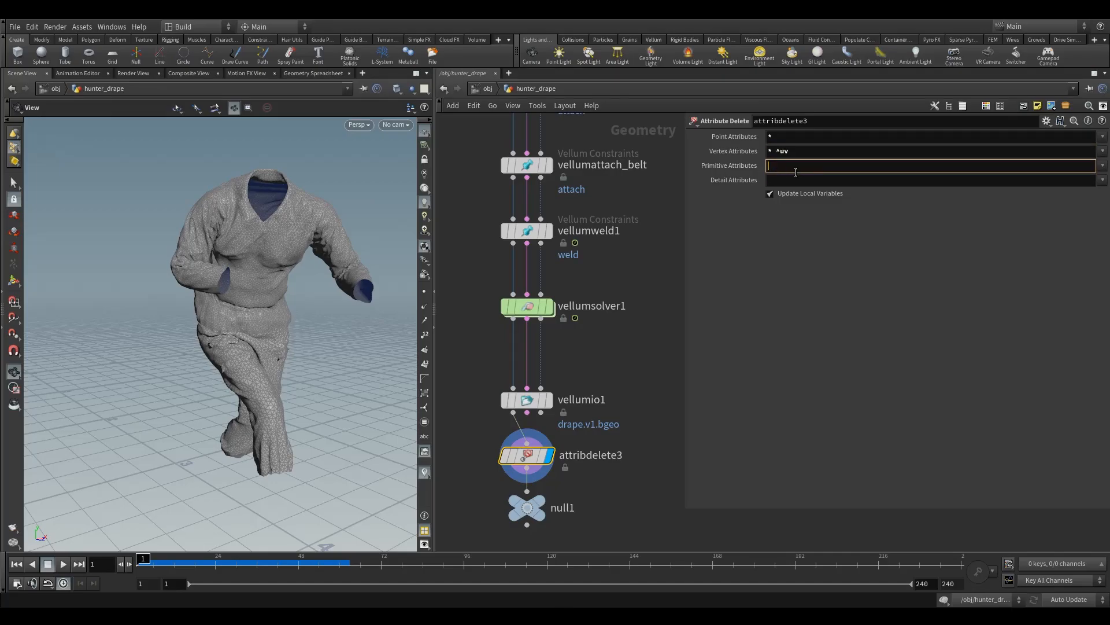
click(1103, 165)
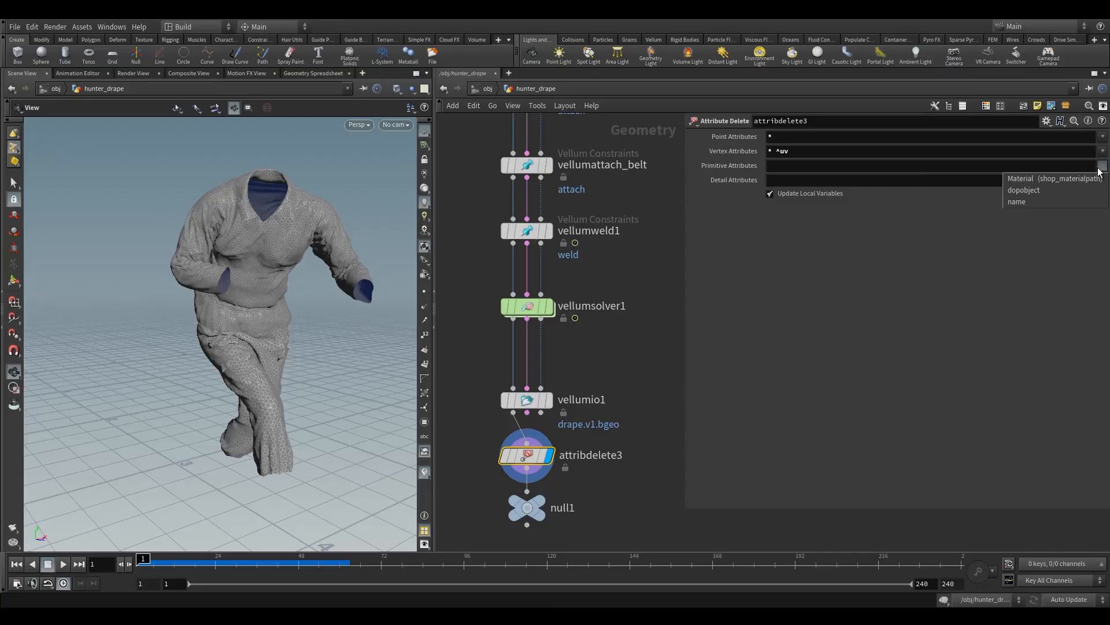
click(1025, 191)
click(1103, 166)
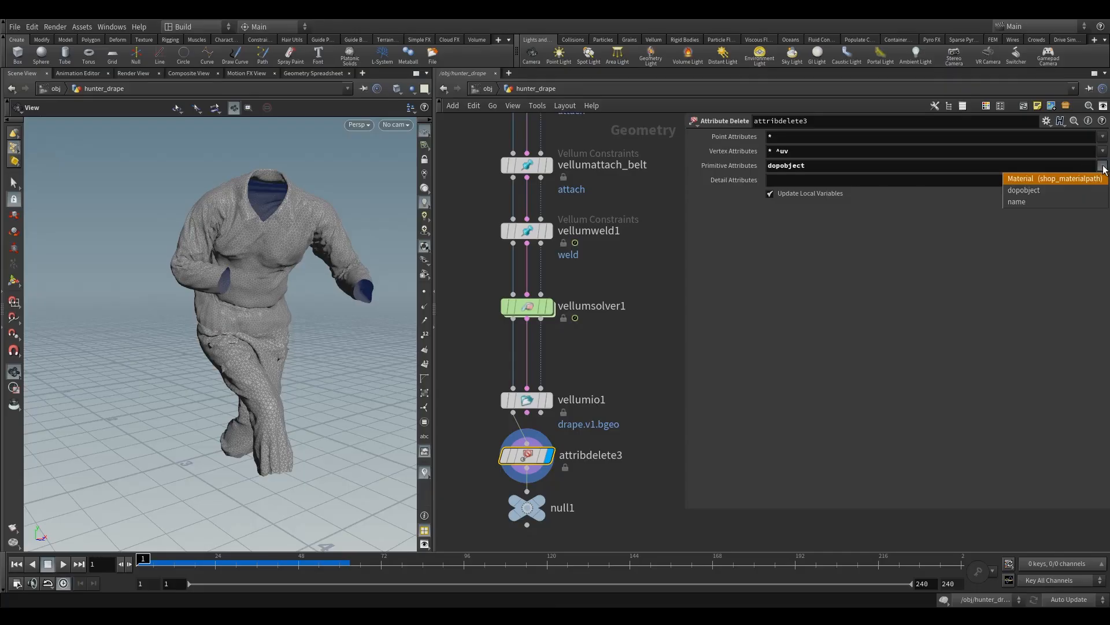
click(1018, 202)
Step: Set attribdelete3's Detail Attributes to * so that all detail attributes are deleted
click(834, 181)
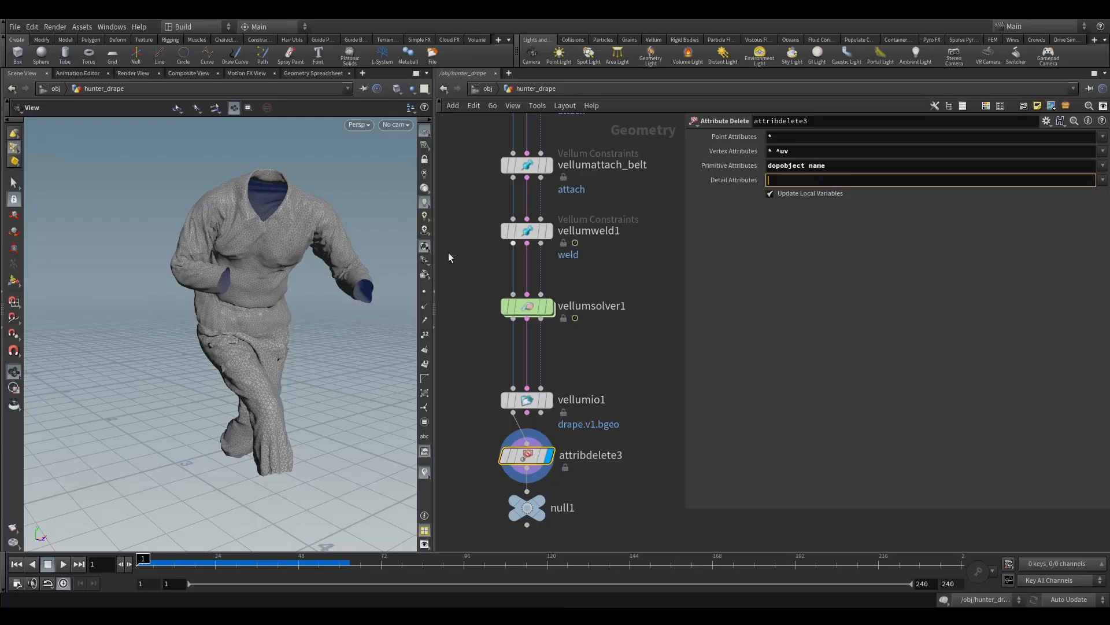
click(1103, 180)
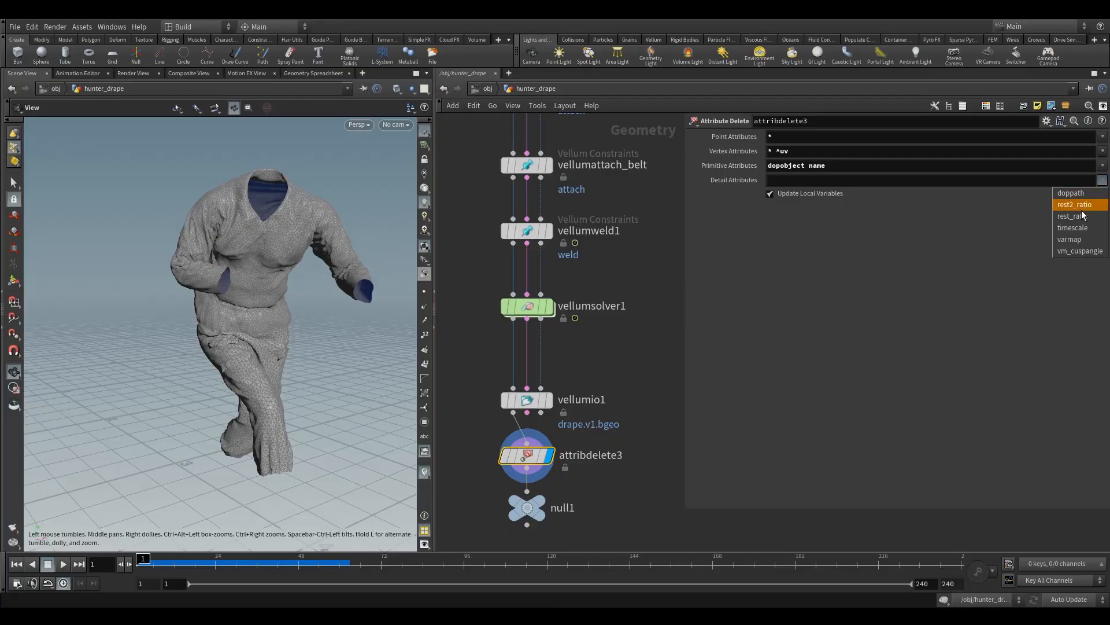
click(776, 183)
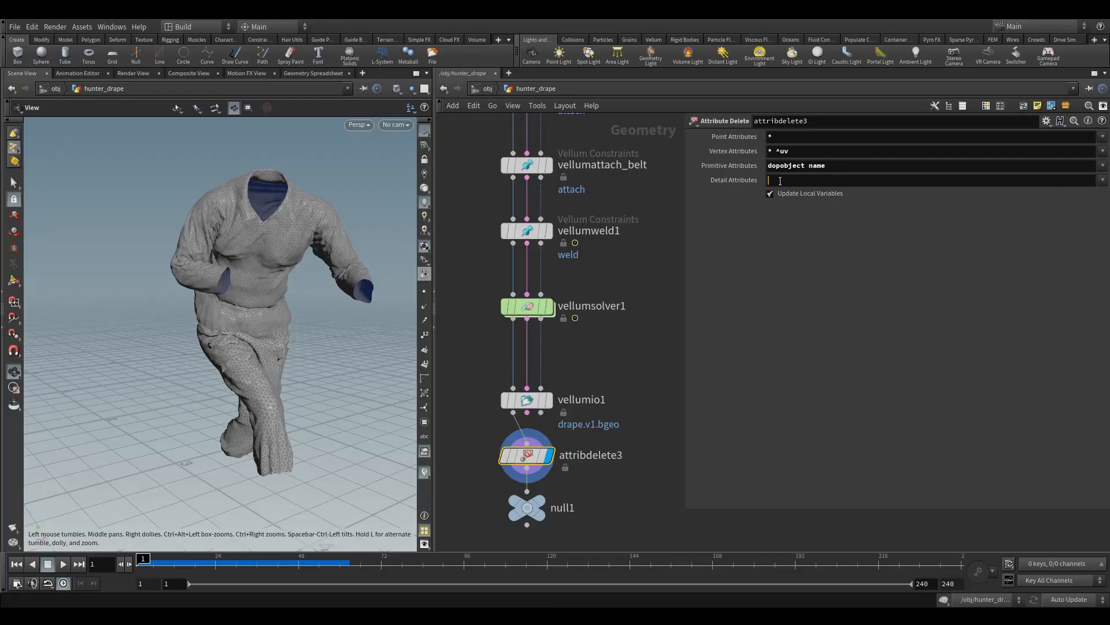
click(781, 181)
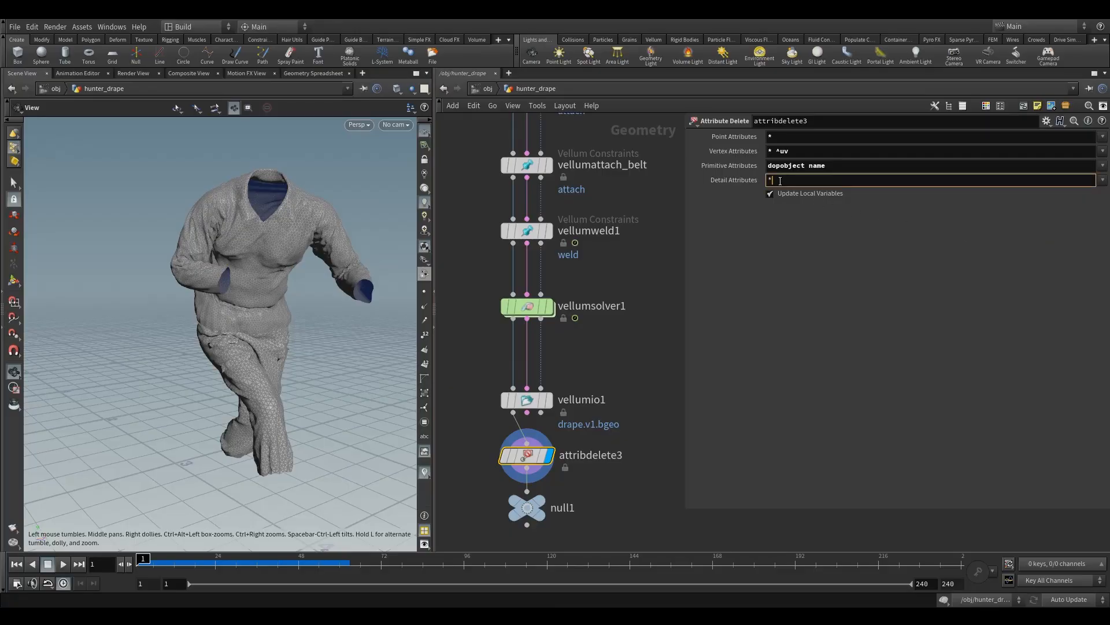
click(672, 272)
Step: Move vellumio1 up towards vellumsolver1, move null1 further below attribdelete3, and set the display flag on null1
middle_drag(618, 391, 612, 291)
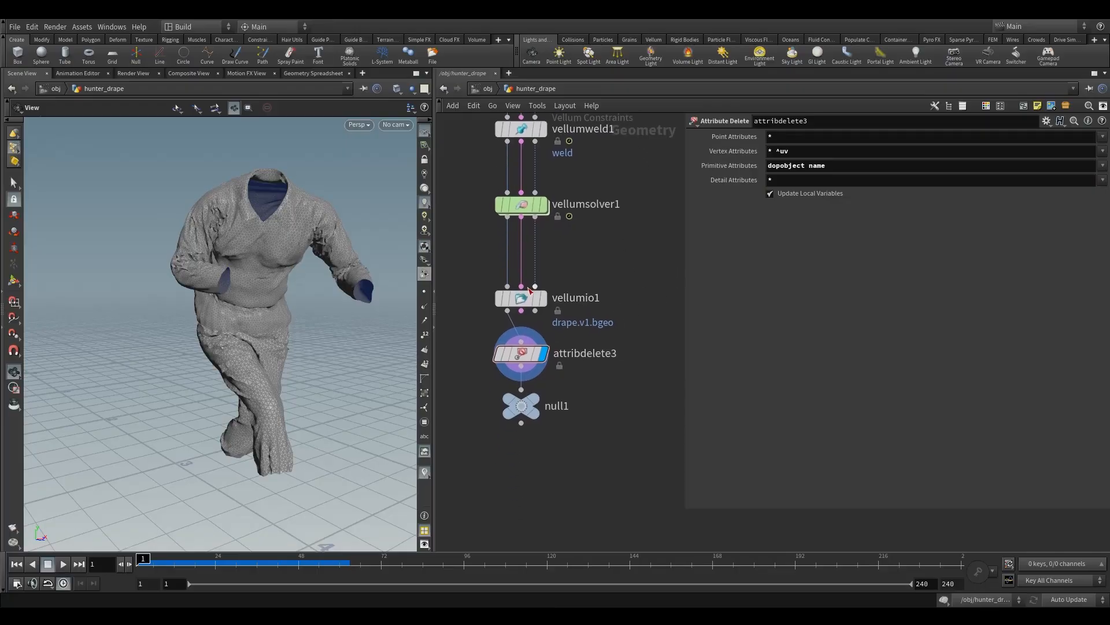
drag(524, 299, 525, 268)
drag(456, 325, 528, 362)
drag(521, 418, 520, 442)
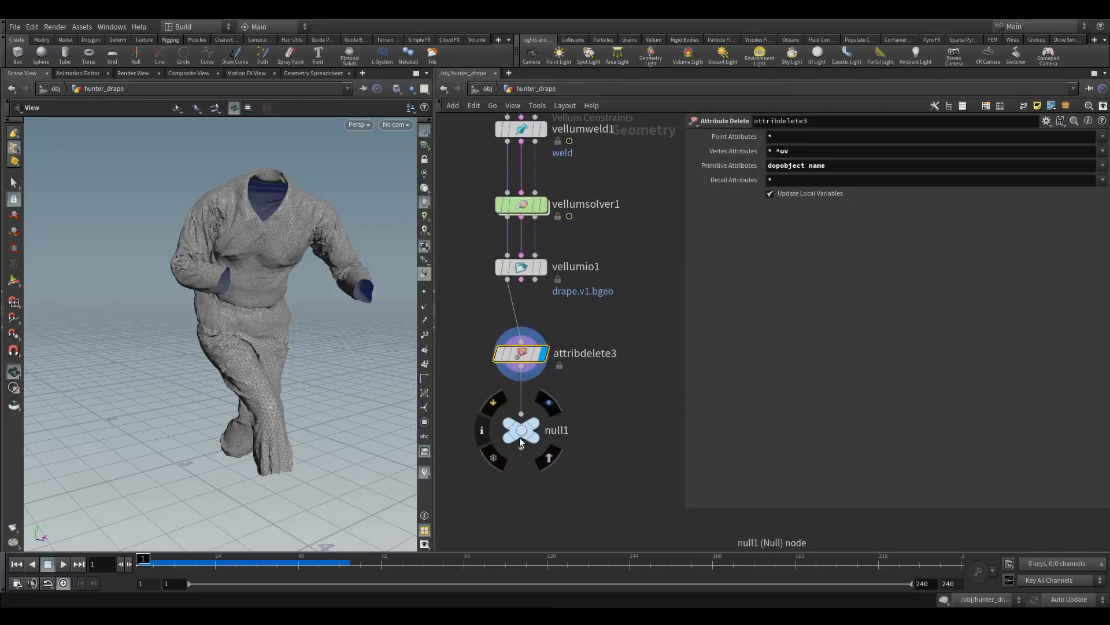
click(521, 442)
Step: Examine the draped clothing from several angles and review the vellumio1, attribdelete3 and null1 nodes at the end of the network
drag(287, 330, 252, 323)
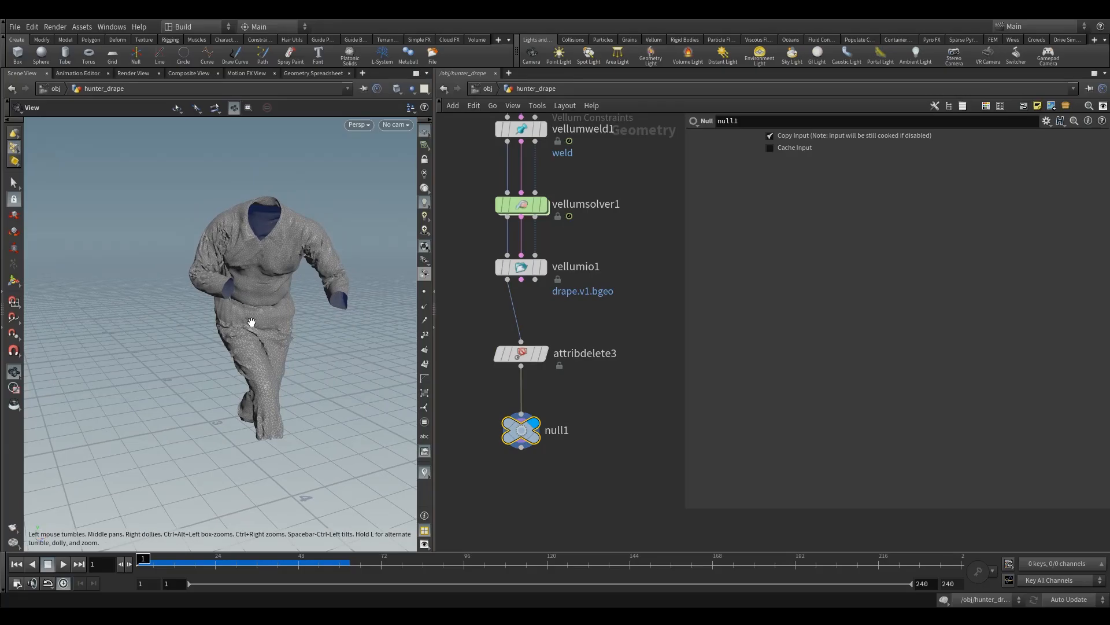
drag(205, 264, 246, 267)
right_drag(245, 268, 270, 280)
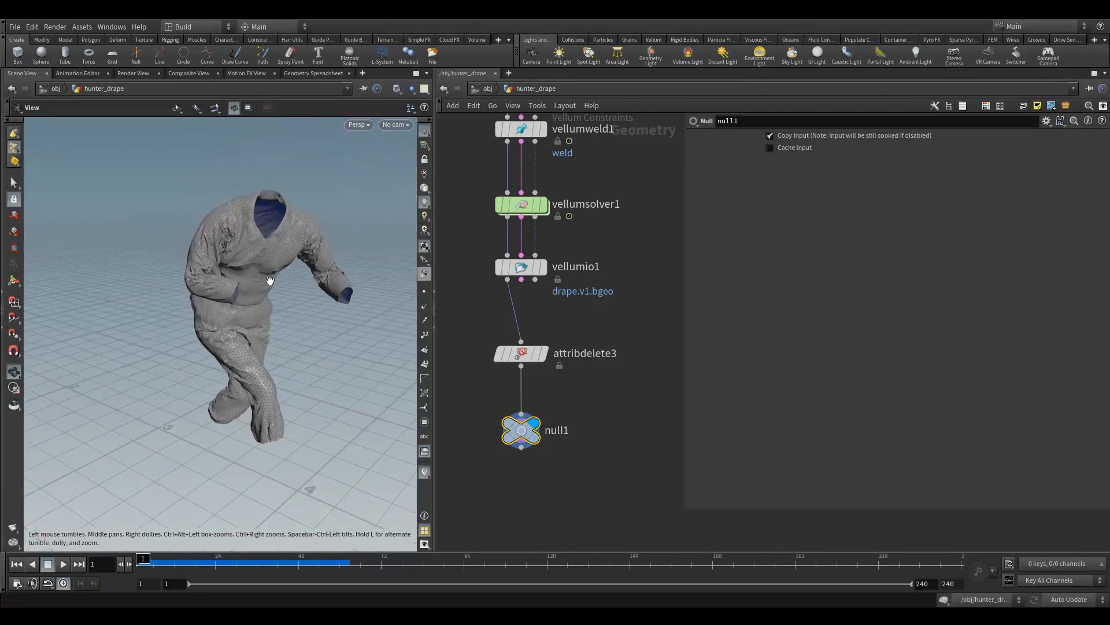
drag(271, 280, 332, 330)
click(524, 353)
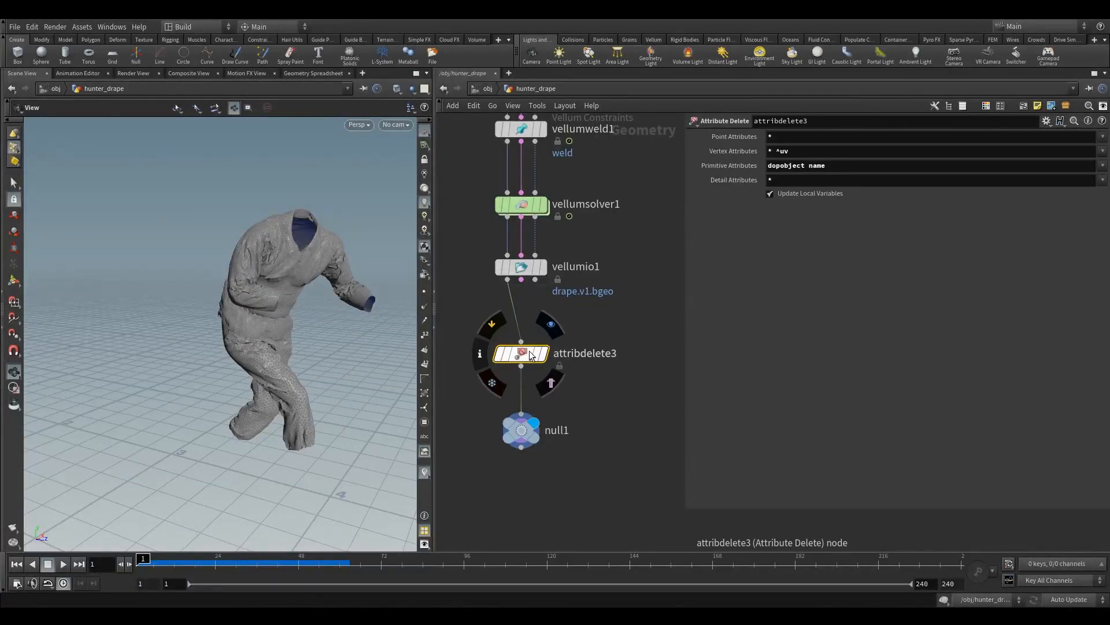
click(521, 267)
drag(463, 184, 562, 468)
click(587, 317)
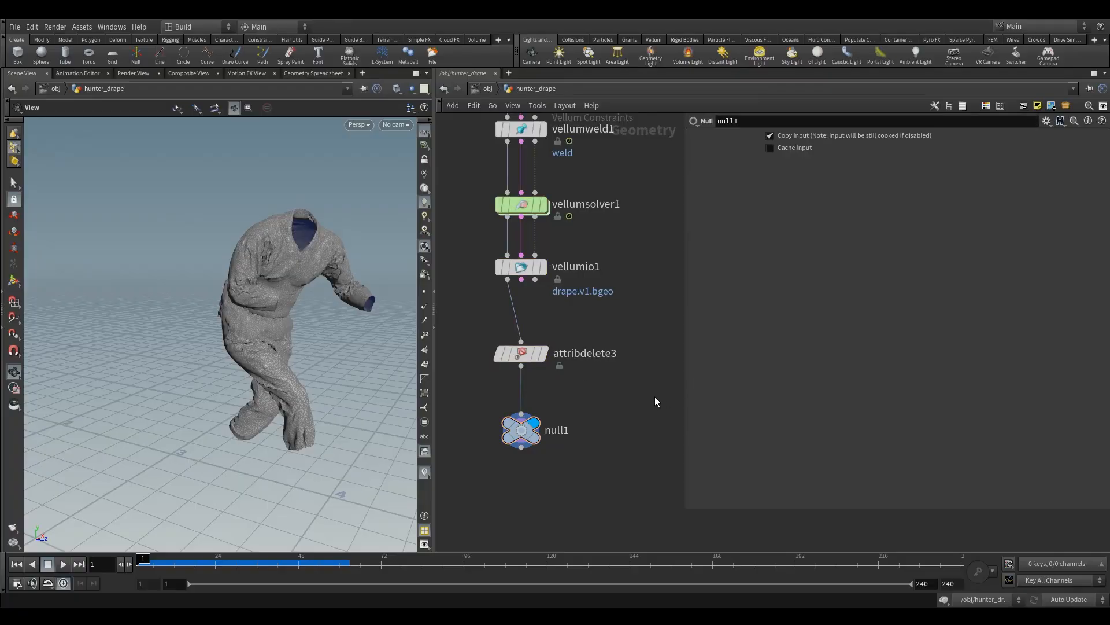
click(524, 429)
drag(246, 383, 280, 345)
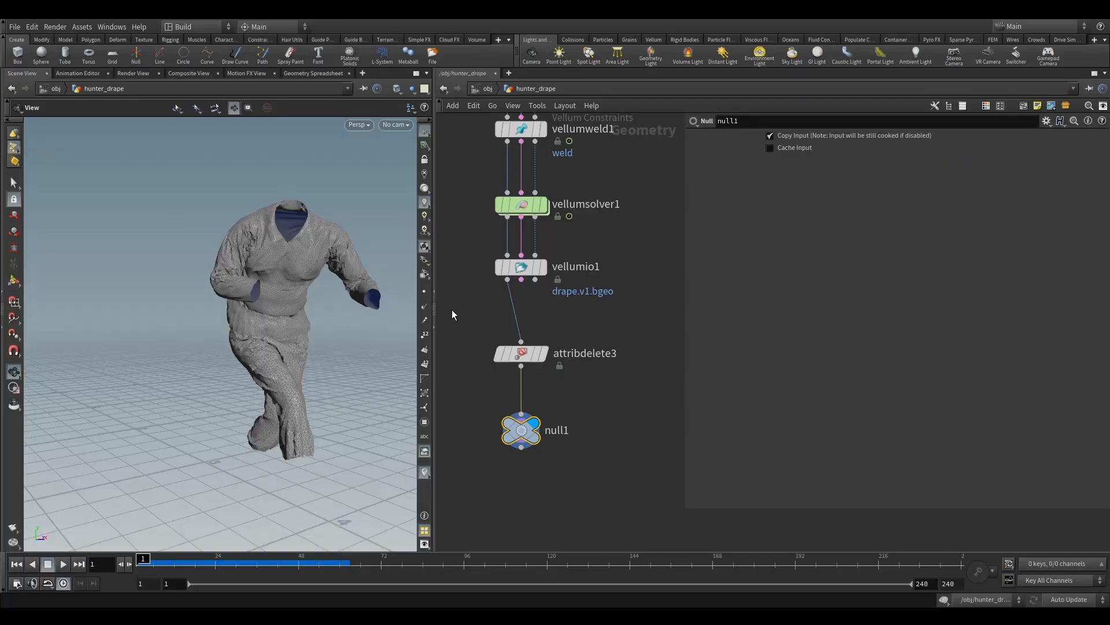
click(538, 357)
scroll(600, 375, down, 3)
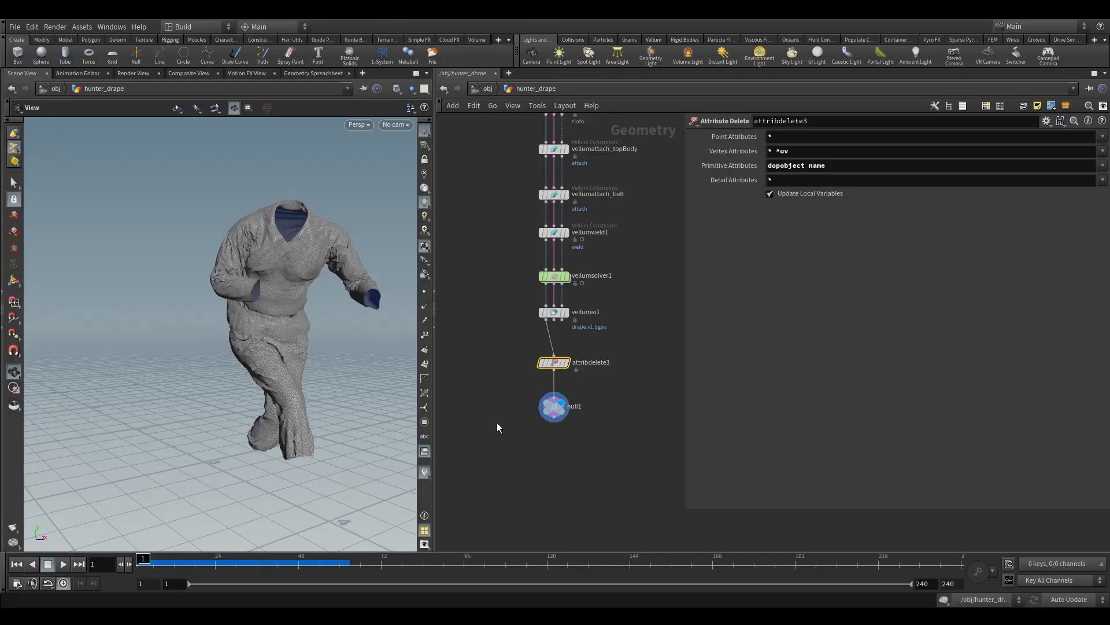
click(554, 407)
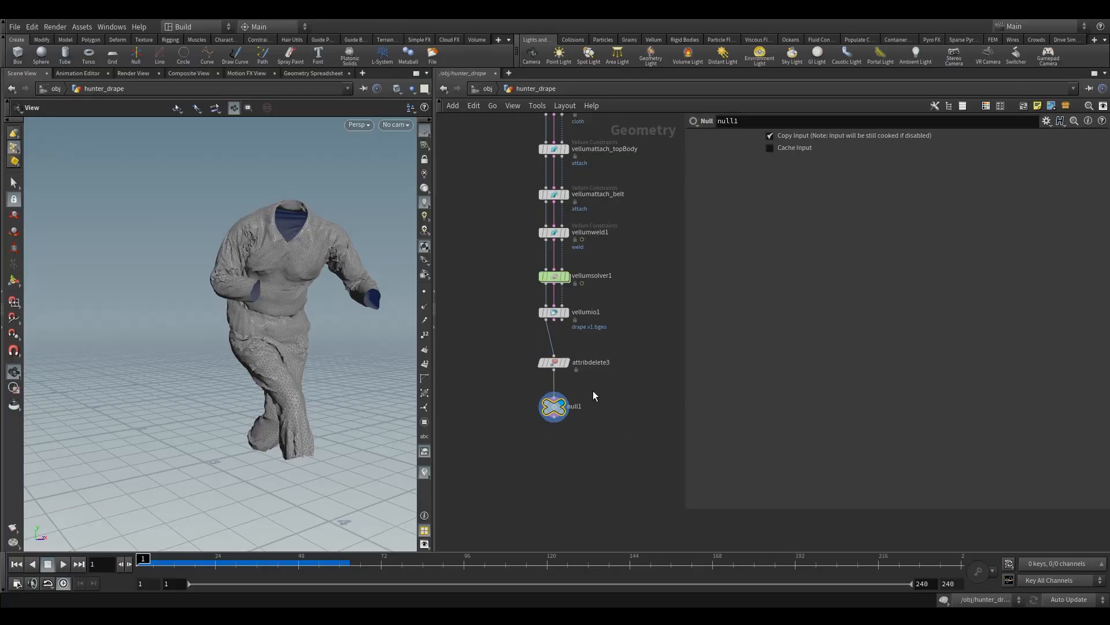